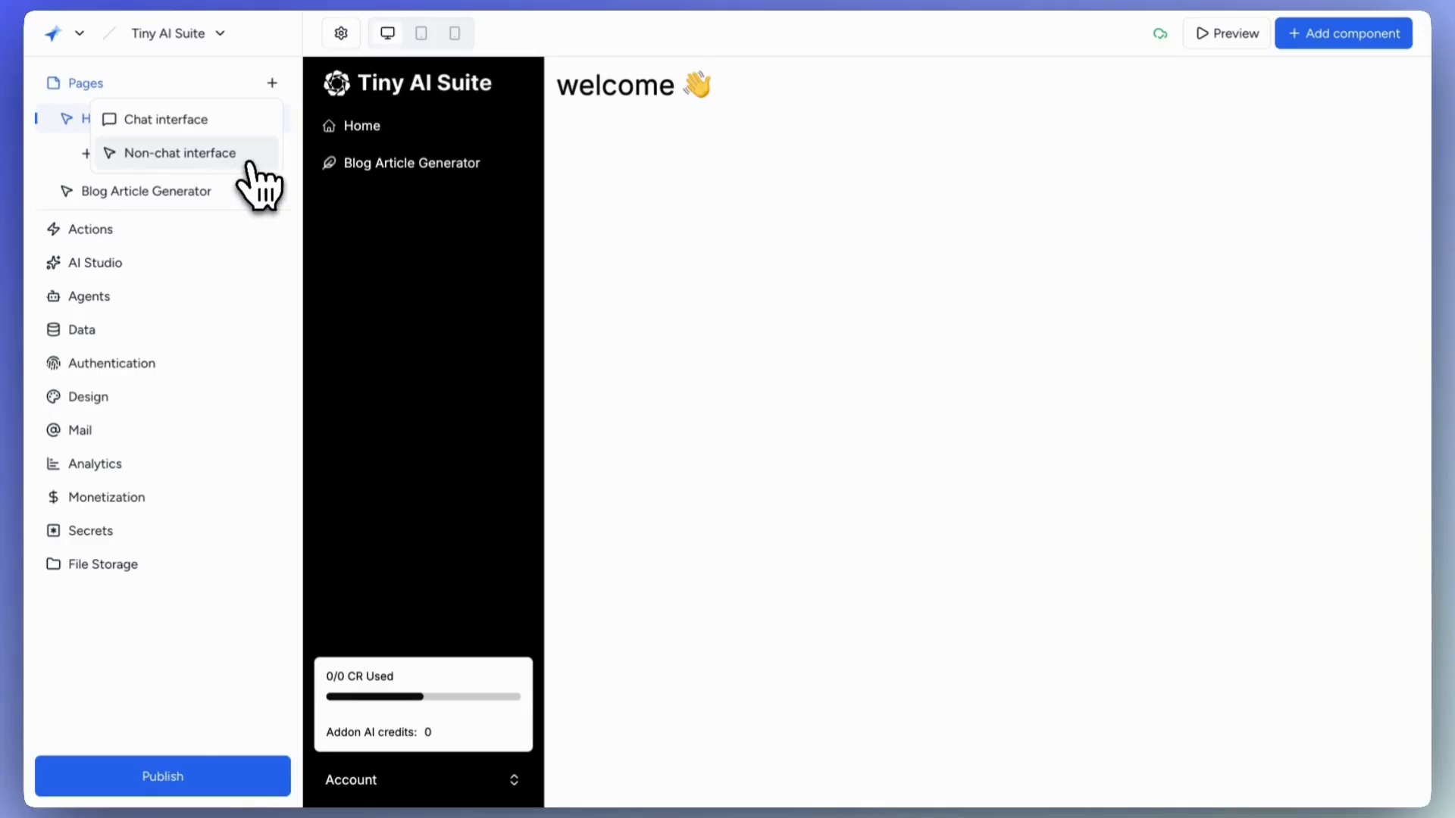
Add a new non-chat interface page to the Tiny AI Suite app, opening as a blank Untitled page.
{"action": "left_click", "coordinate": [249, 159]}
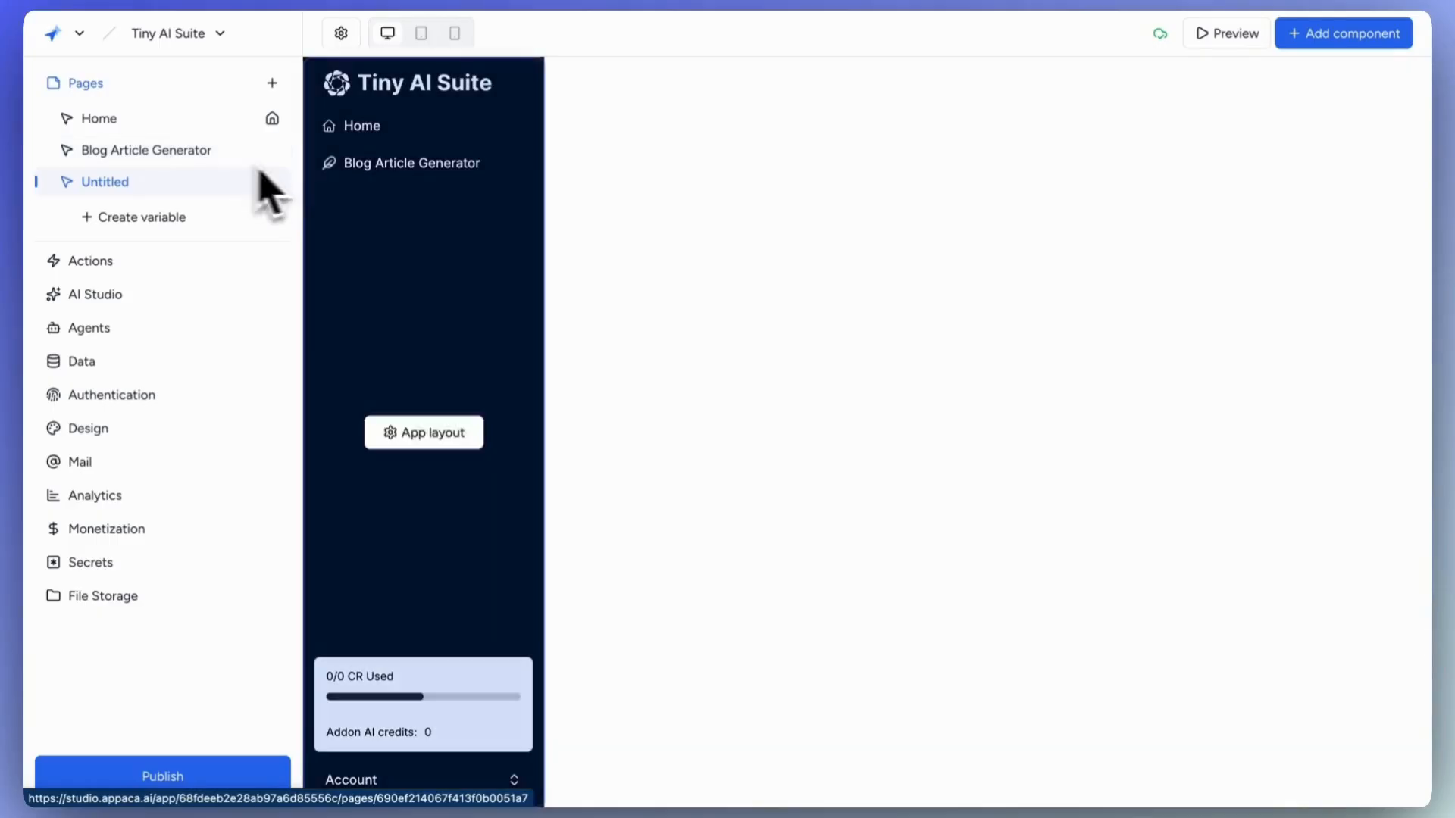
Rename the page to 'Content summariser' with the URL 'content-summariser'.
{"action": "left_click", "coordinate": [347, 45]}
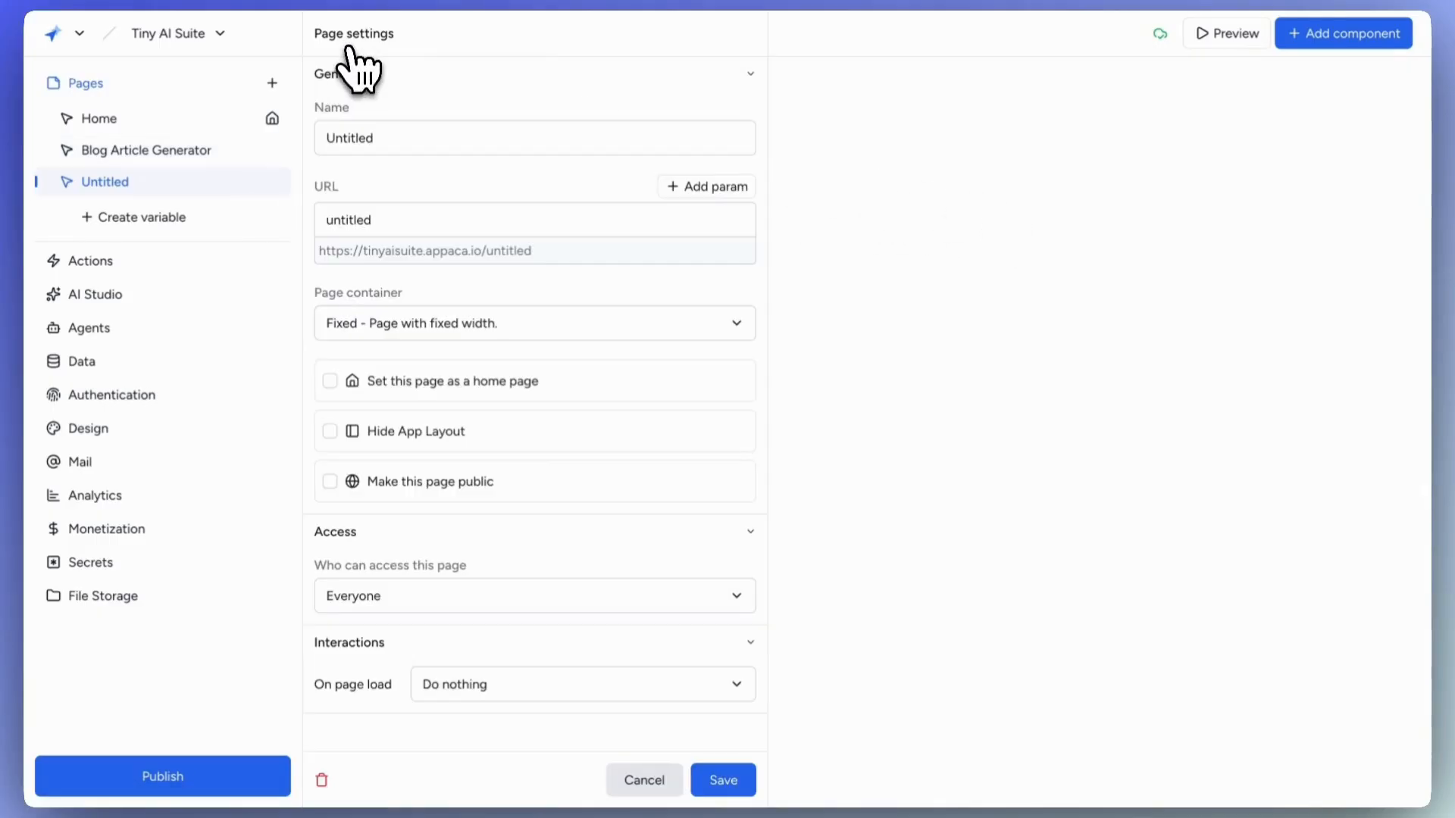
{"action": "left_click_drag", "start_coordinate": [403, 138], "coordinate": [316, 140]}
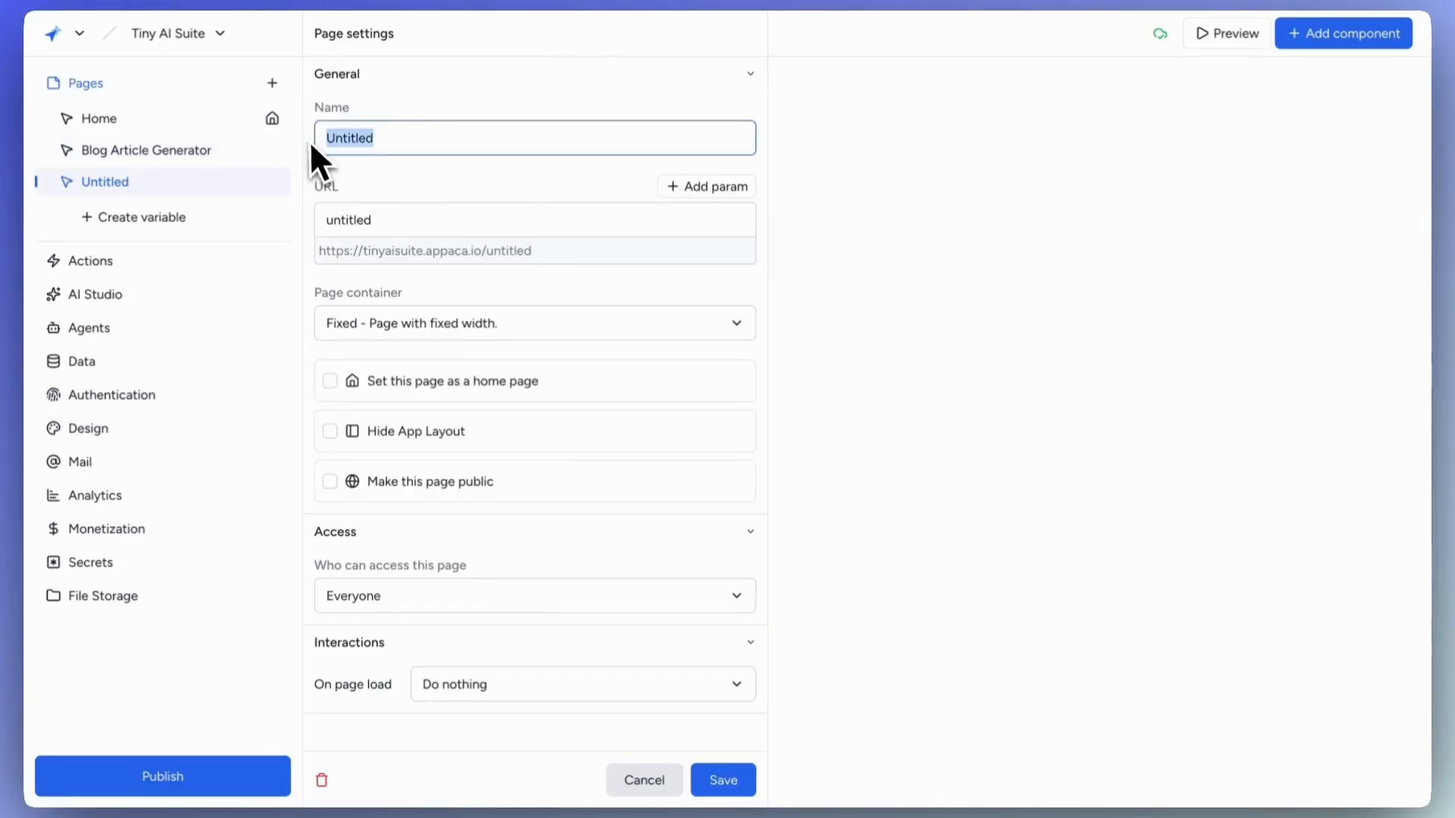
{"action": "type", "text": "Content summariser"}
{"action": "triple_click", "coordinate": [431, 220]}
{"action": "type", "text": "content-su"}
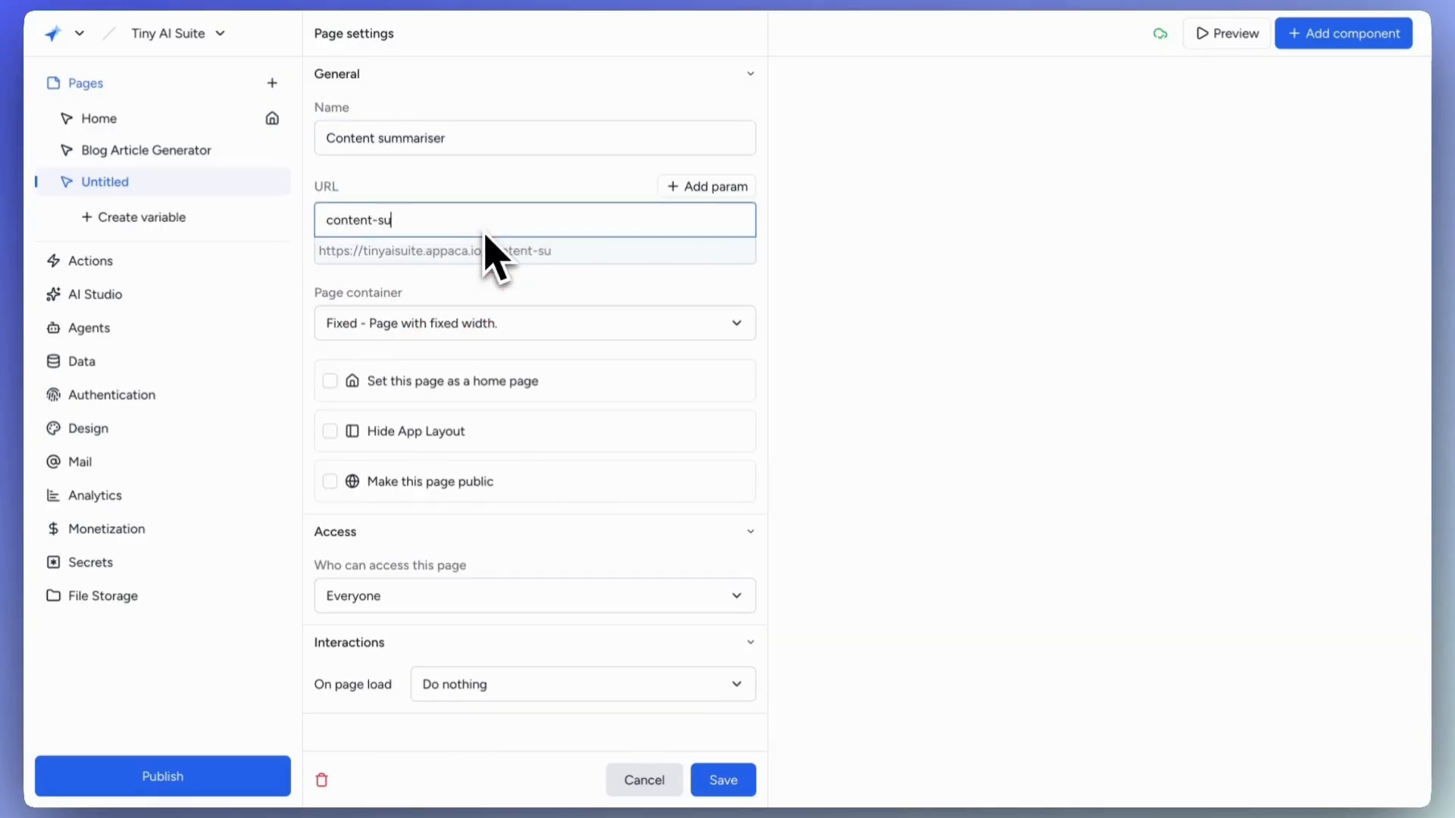
{"action": "type", "text": "mmariser"}
{"action": "left_click", "coordinate": [496, 201]}
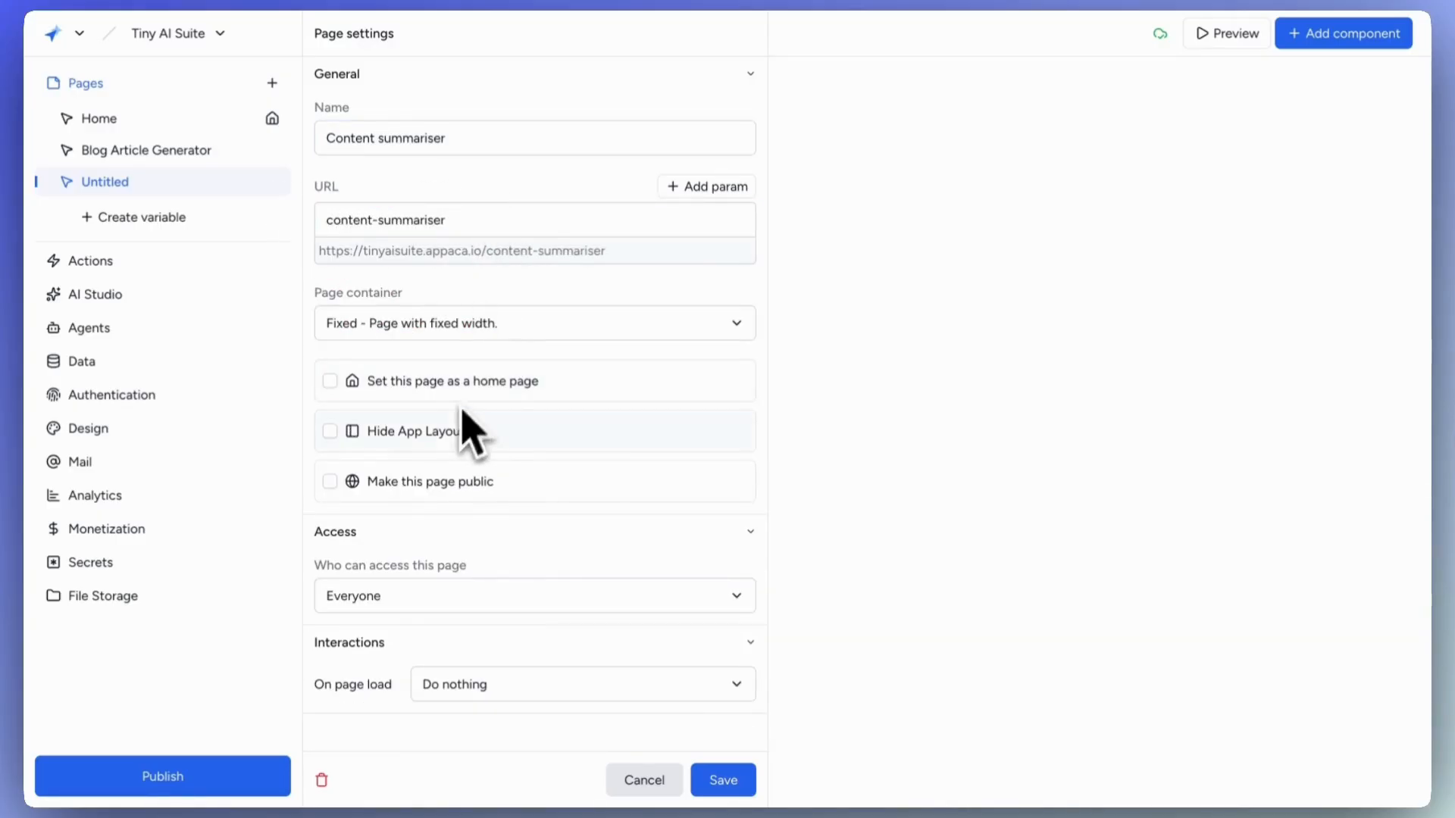
Keep the page non-public and non-embeddable with access for Everyone, and save the settings.
{"action": "left_click", "coordinate": [445, 500]}
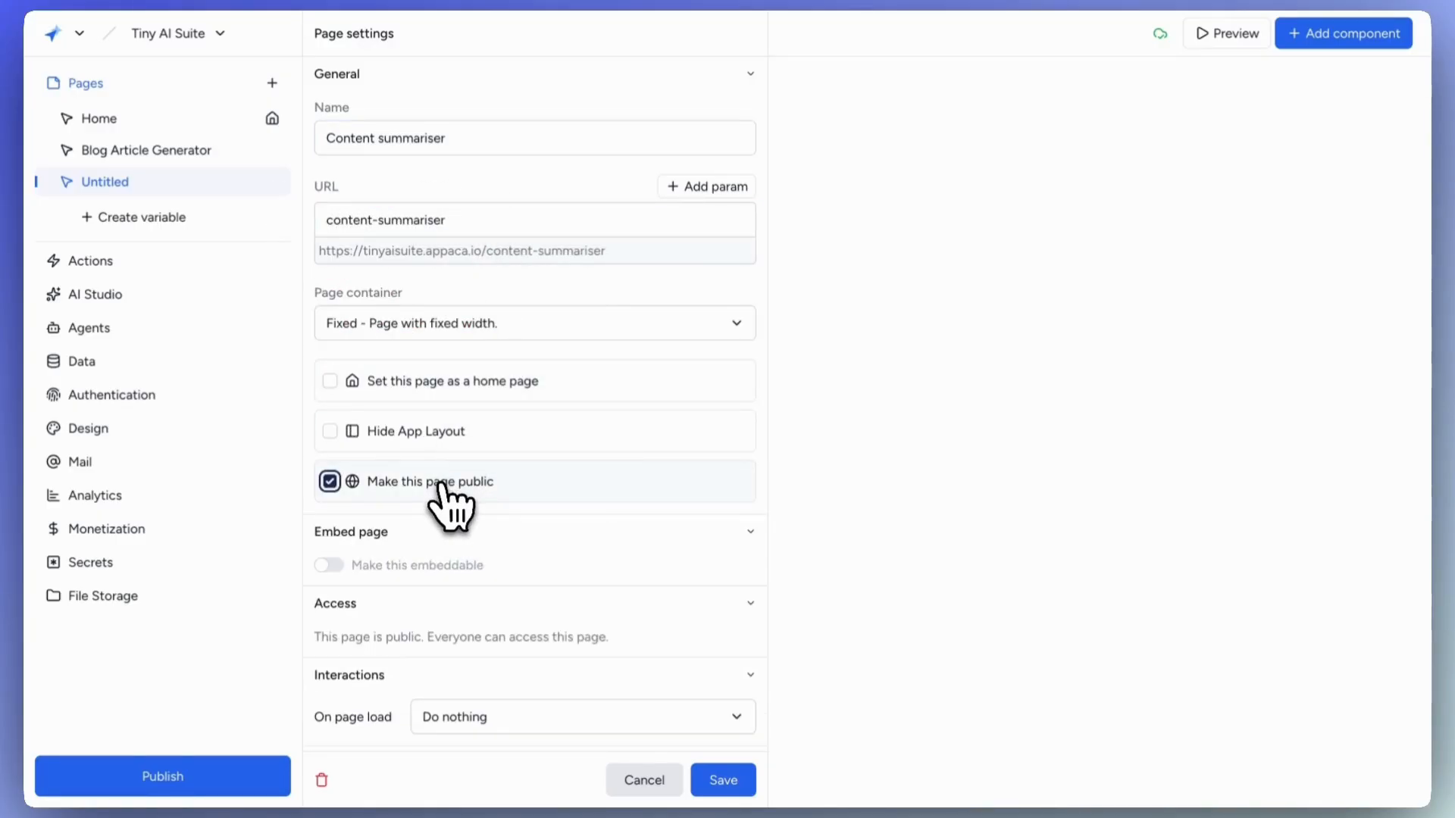
{"action": "left_click", "coordinate": [388, 567]}
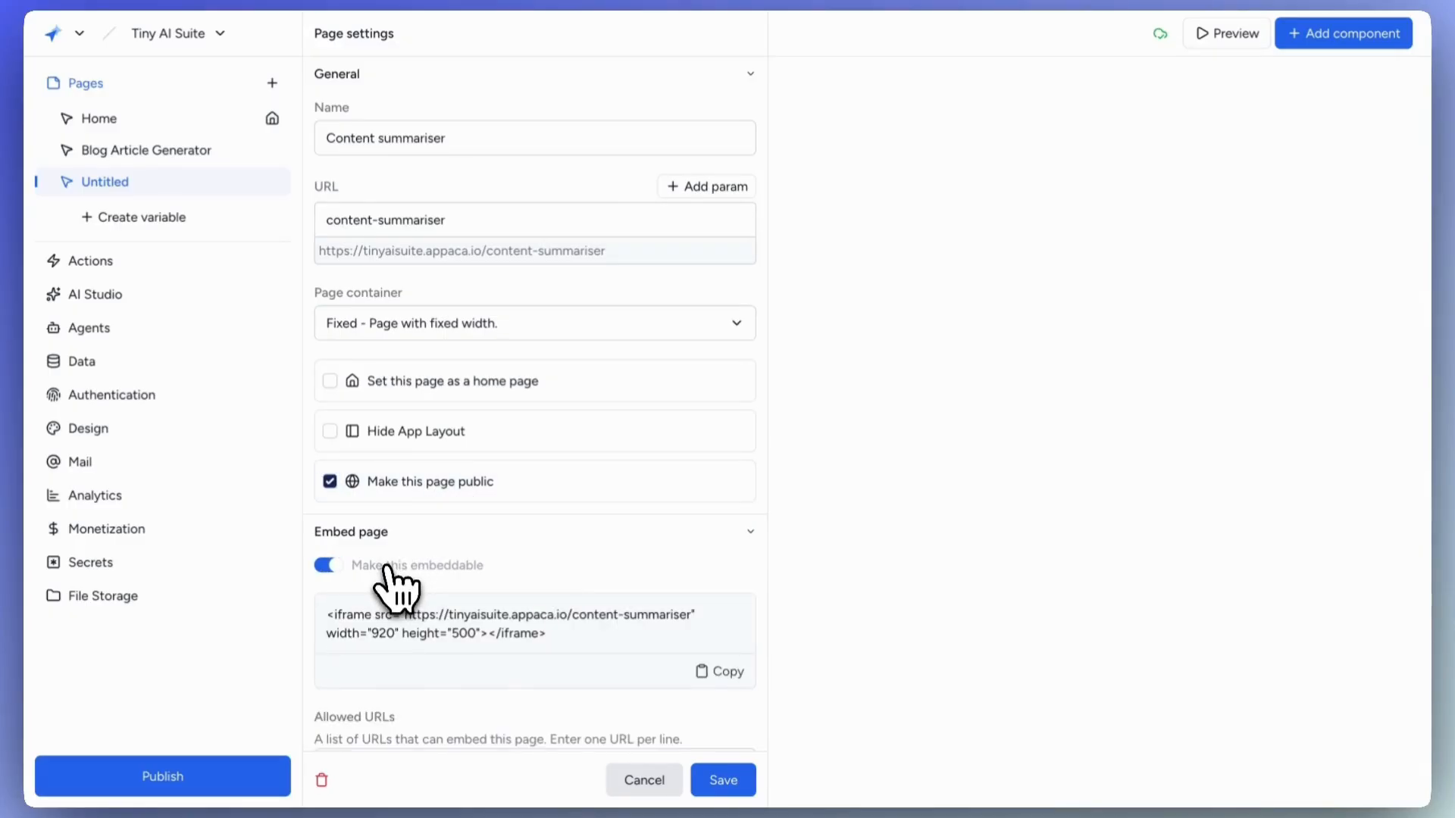
{"action": "left_click", "coordinate": [388, 569]}
{"action": "left_click", "coordinate": [330, 482]}
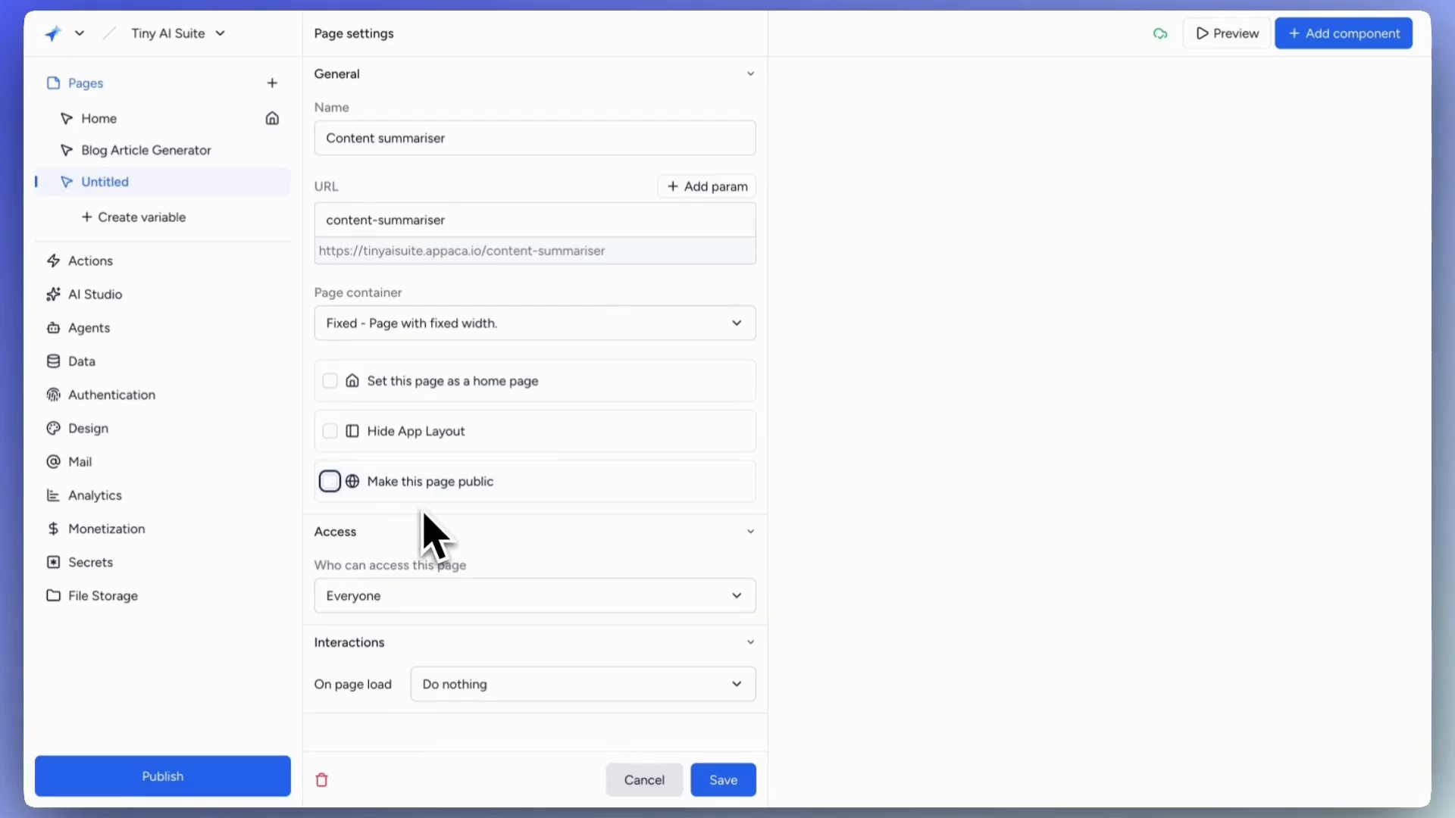
{"action": "left_click", "coordinate": [574, 604]}
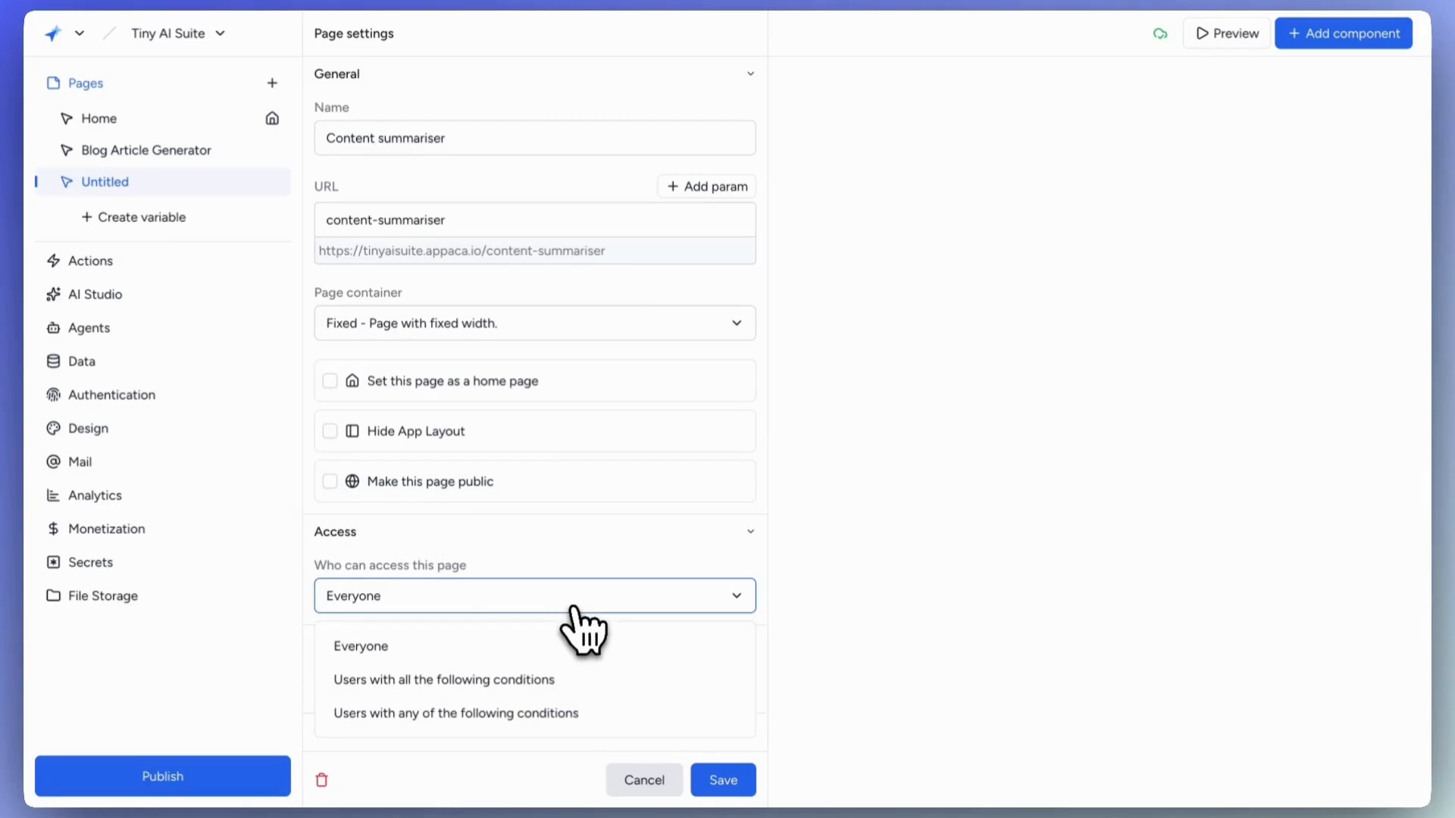
{"action": "left_click", "coordinate": [574, 606]}
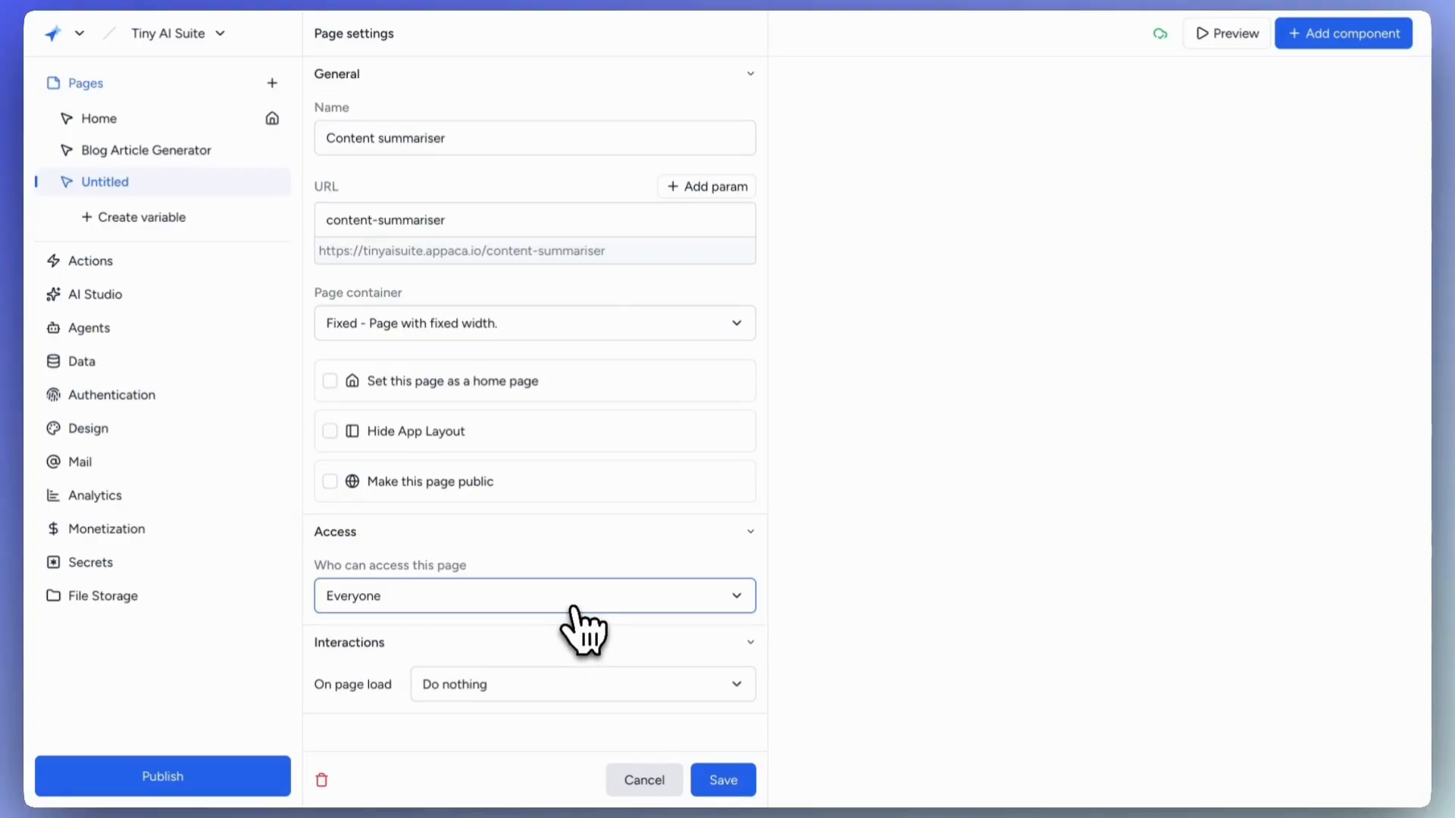
{"action": "left_click", "coordinate": [718, 778]}
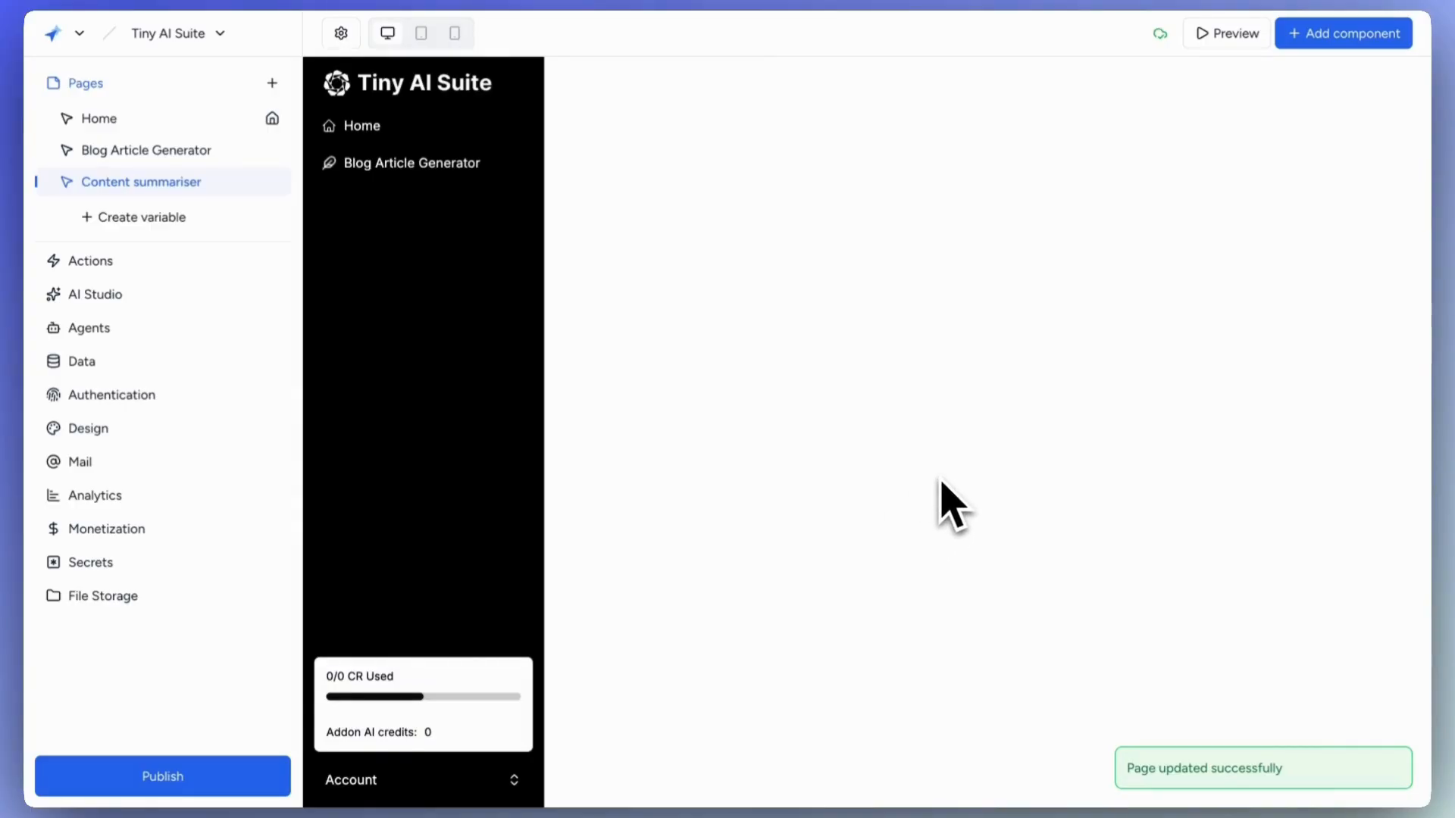
Add a Heading component at the top of the page.
{"action": "left_click", "coordinate": [1375, 69]}
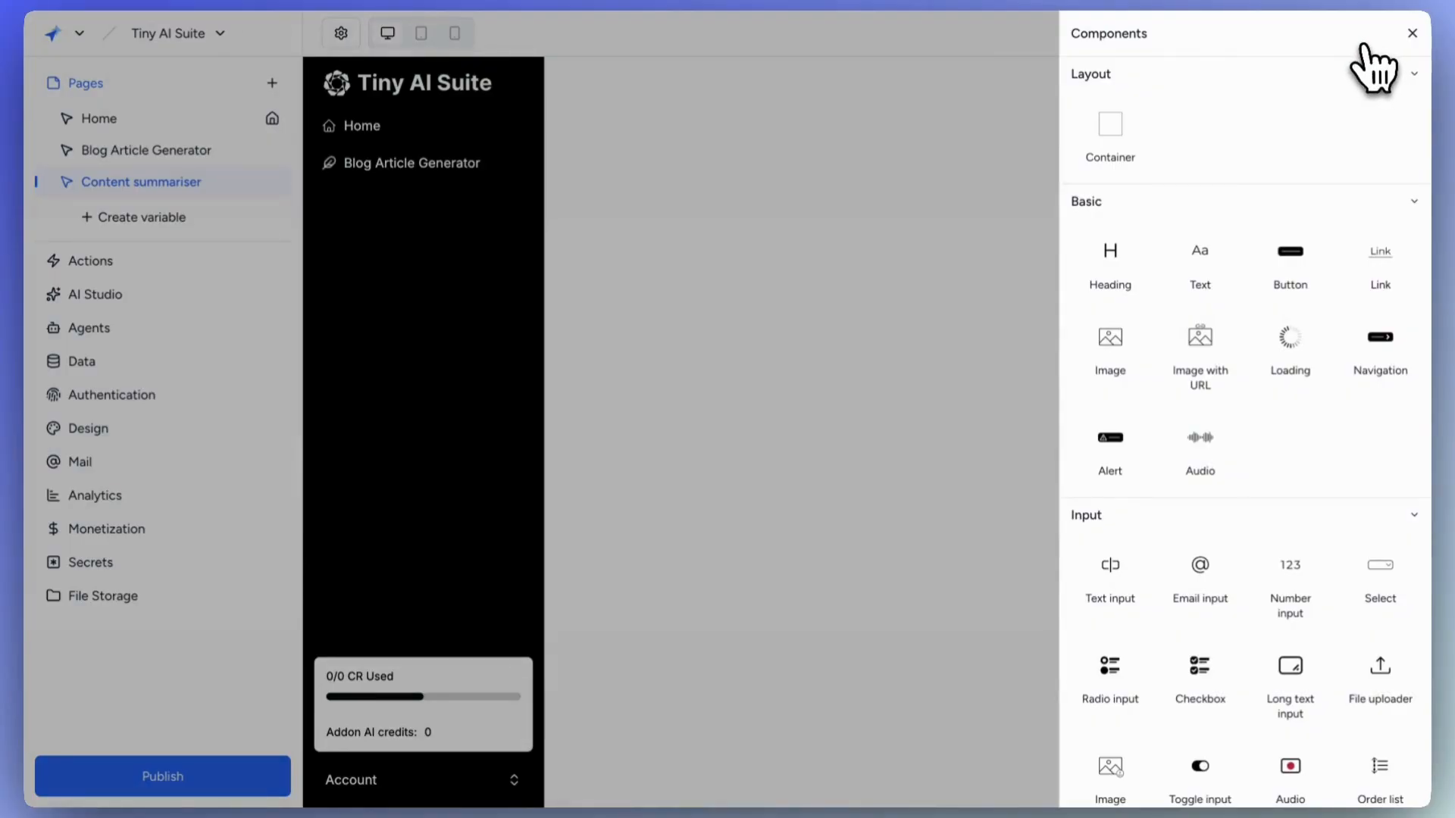
{"action": "scroll", "coordinate": [1262, 286], "scroll_direction": "down", "scroll_amount": 10}
{"action": "scroll", "coordinate": [1262, 287], "scroll_direction": "up", "scroll_amount": 7}
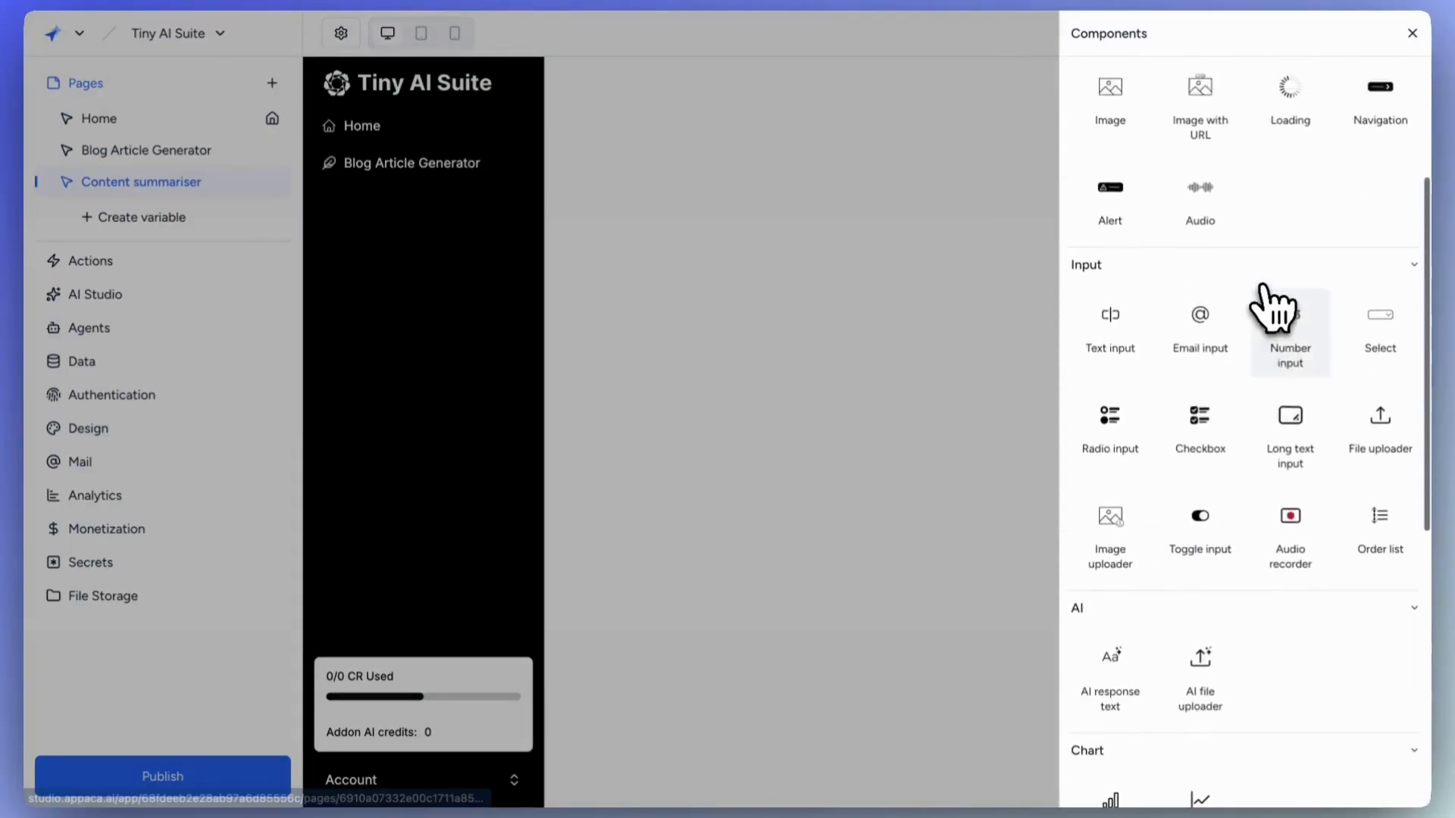
{"action": "scroll", "coordinate": [1261, 287], "scroll_direction": "up", "scroll_amount": 4}
{"action": "left_click", "coordinate": [1104, 271]}
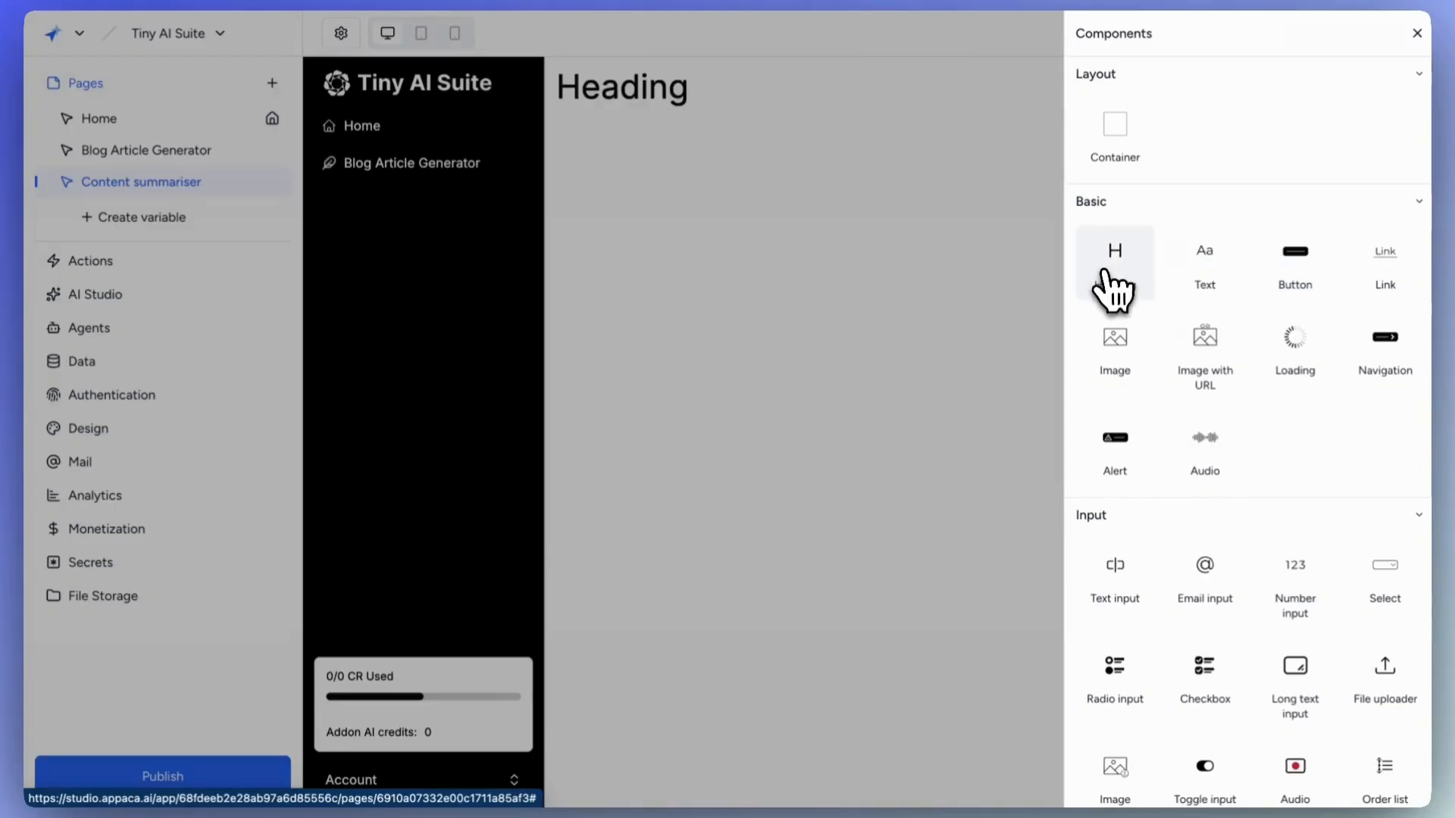
{"action": "left_click_drag", "start_coordinate": [1247, 183], "coordinate": [1165, 182]}
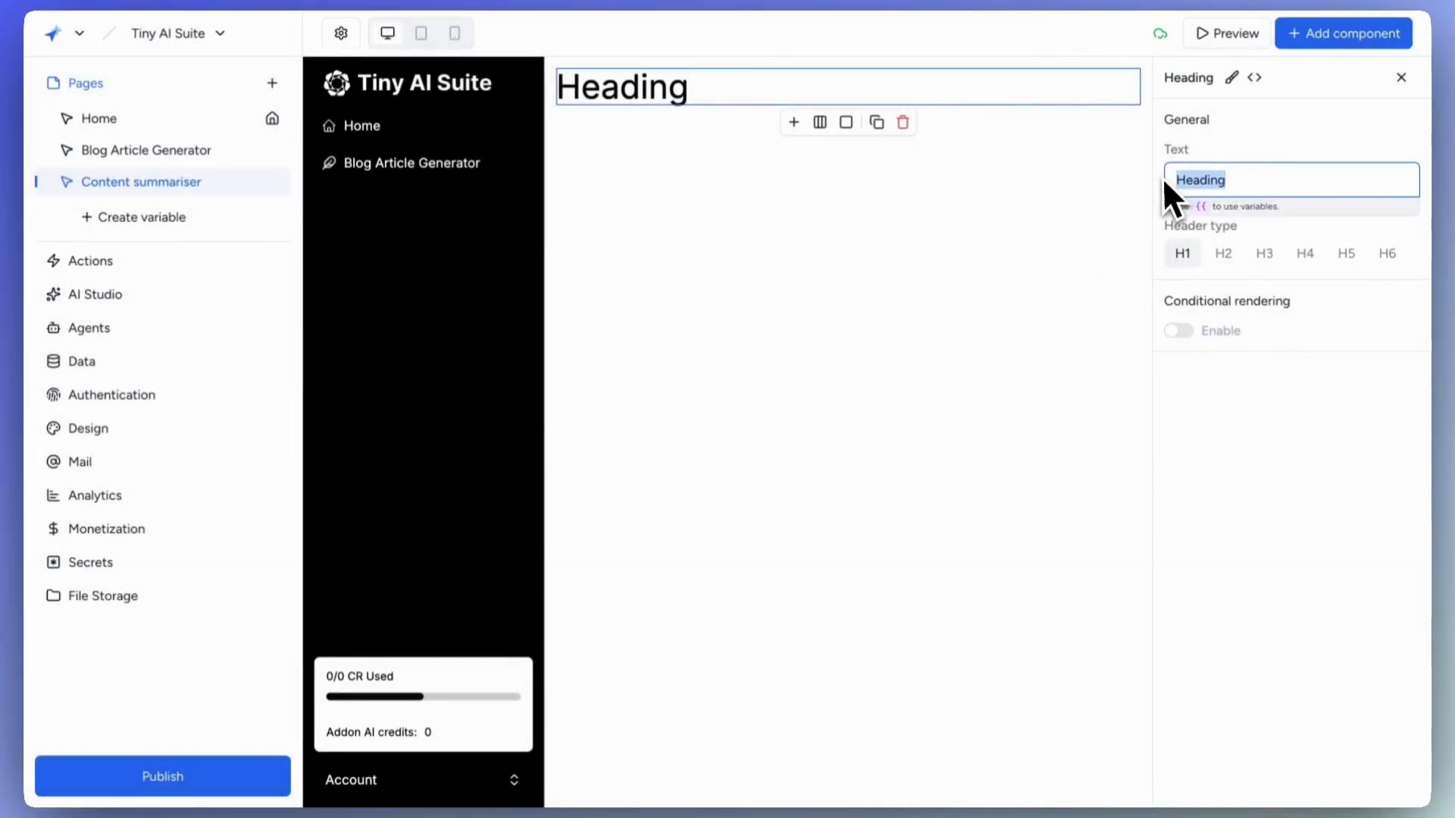
{"action": "left_click", "coordinate": [1266, 381]}
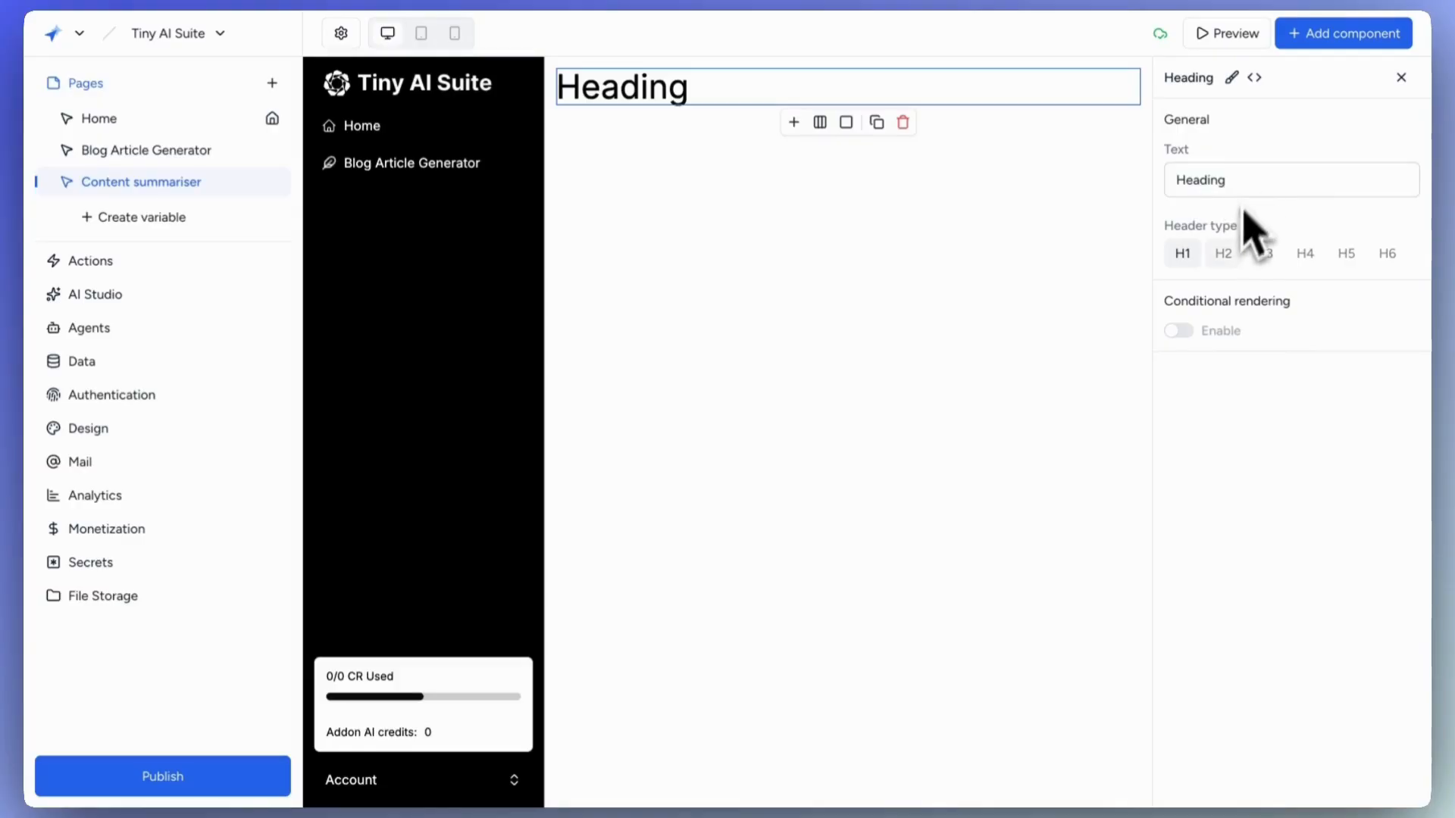
{"action": "left_click", "coordinate": [1232, 79]}
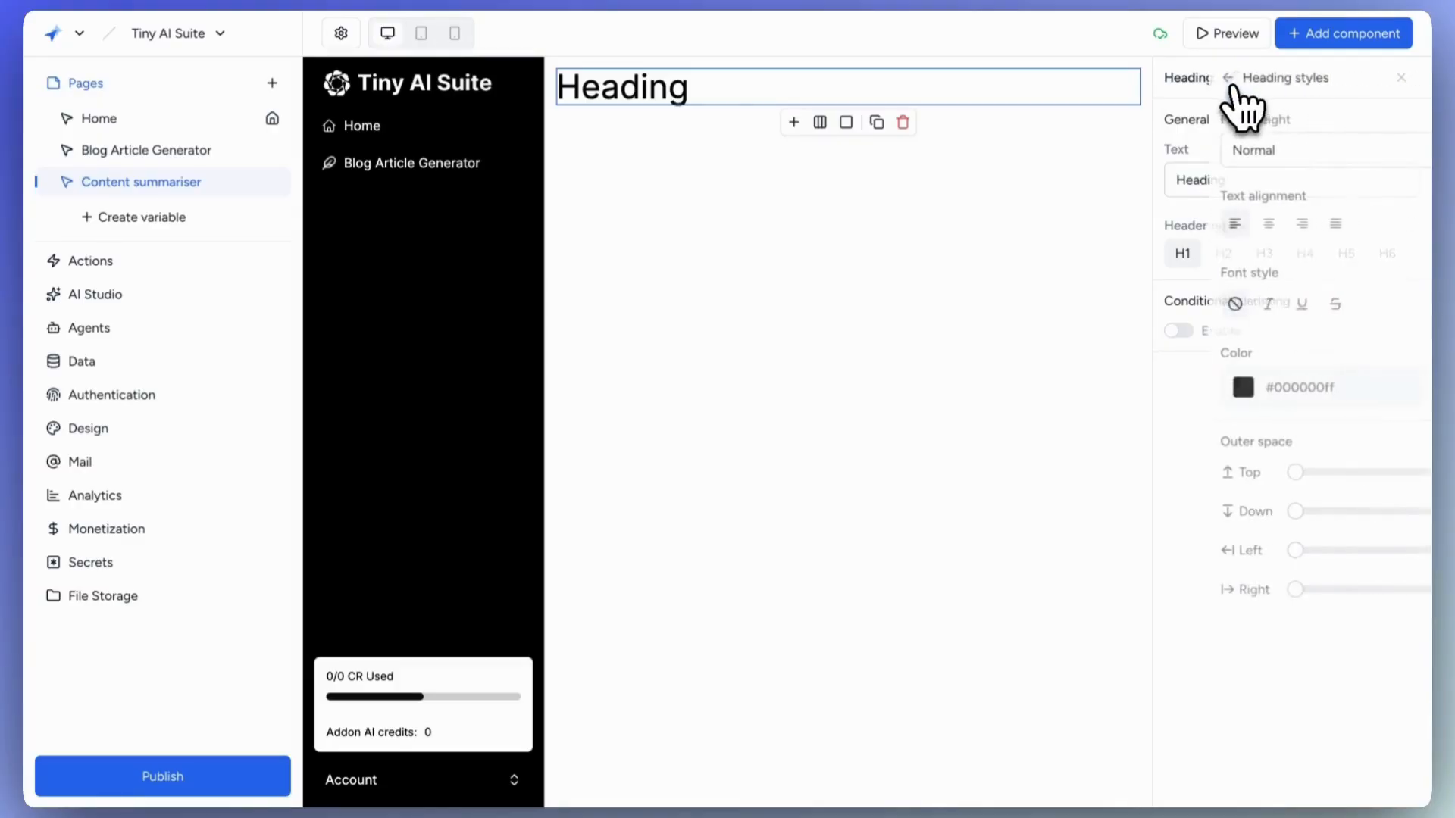
{"action": "left_click", "coordinate": [1173, 78]}
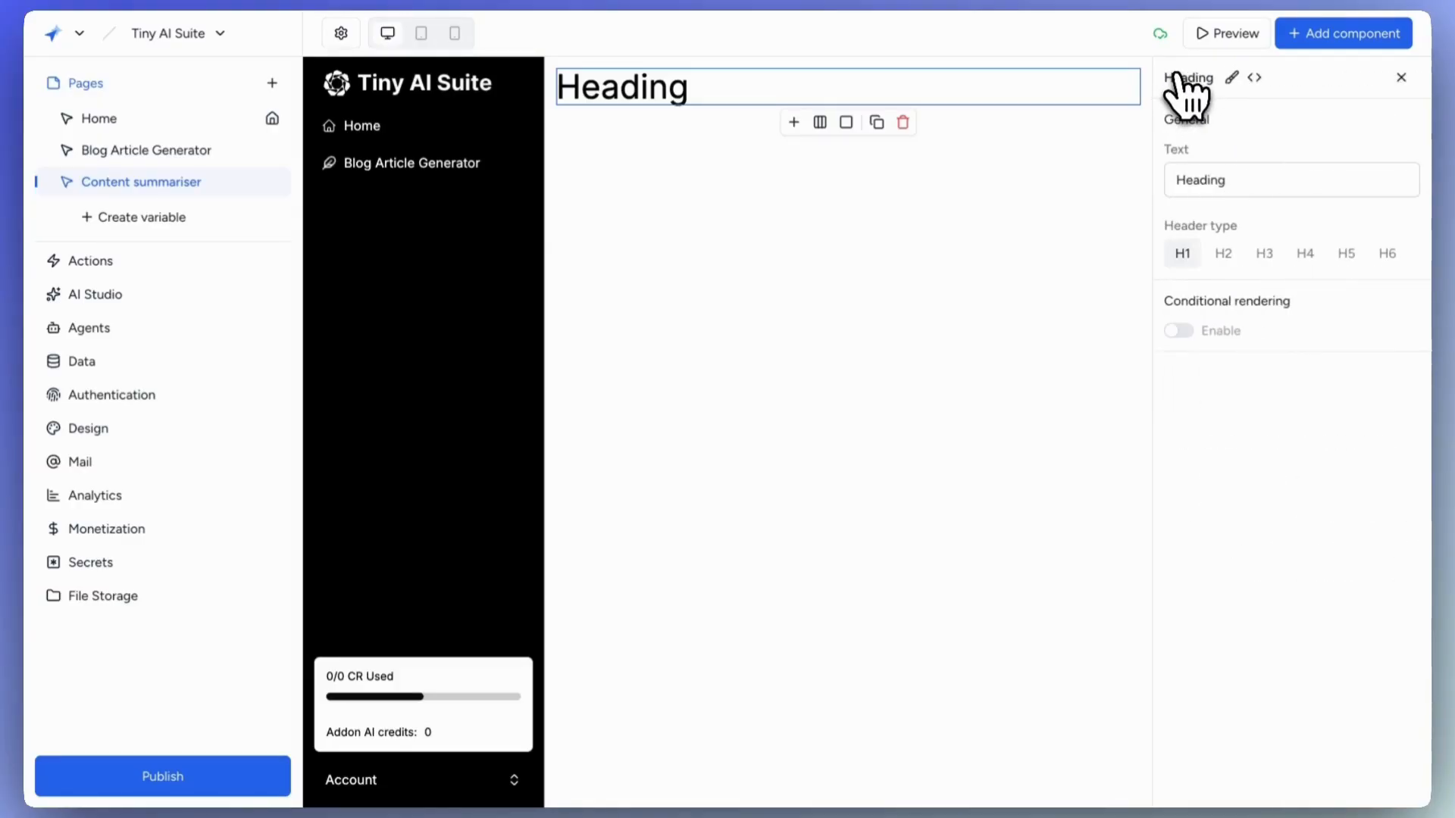
Change the heading text to 'Content Summariser' and set its header type to H2.
{"action": "triple_click", "coordinate": [1241, 185]}
{"action": "type", "text": "Content Summariser"}
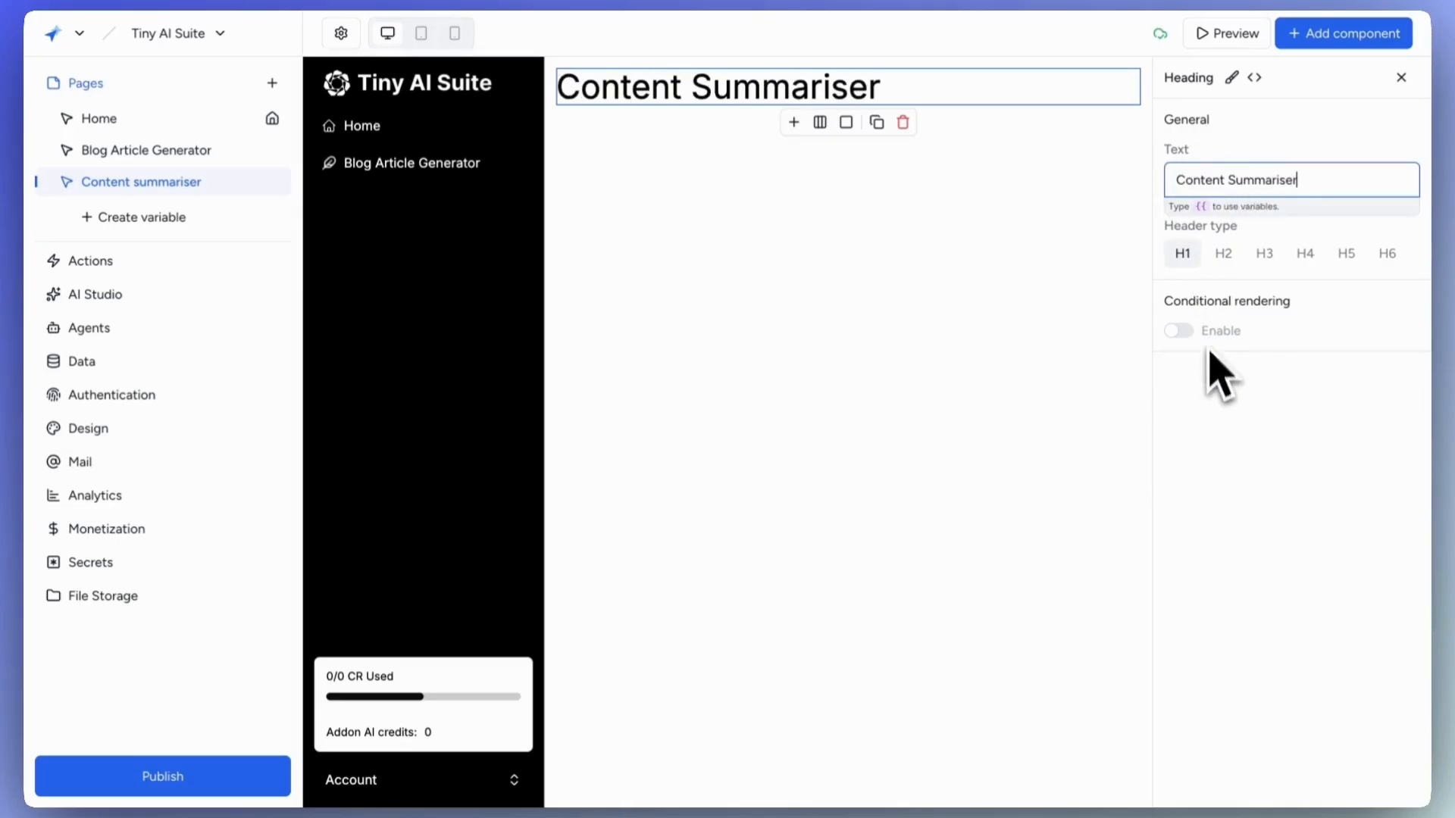
{"action": "left_click", "coordinate": [1227, 254]}
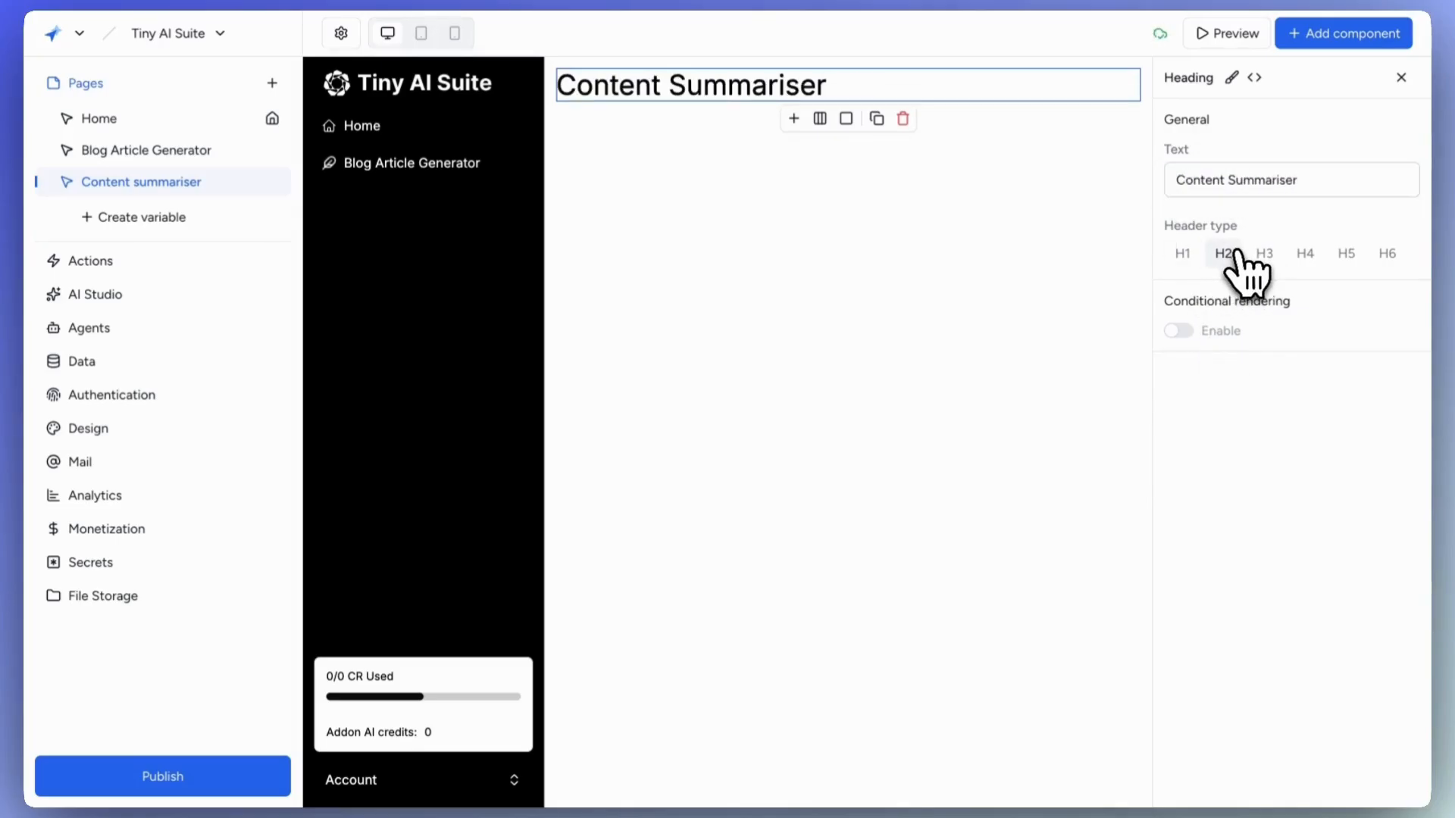
{"action": "left_click", "coordinate": [1320, 37]}
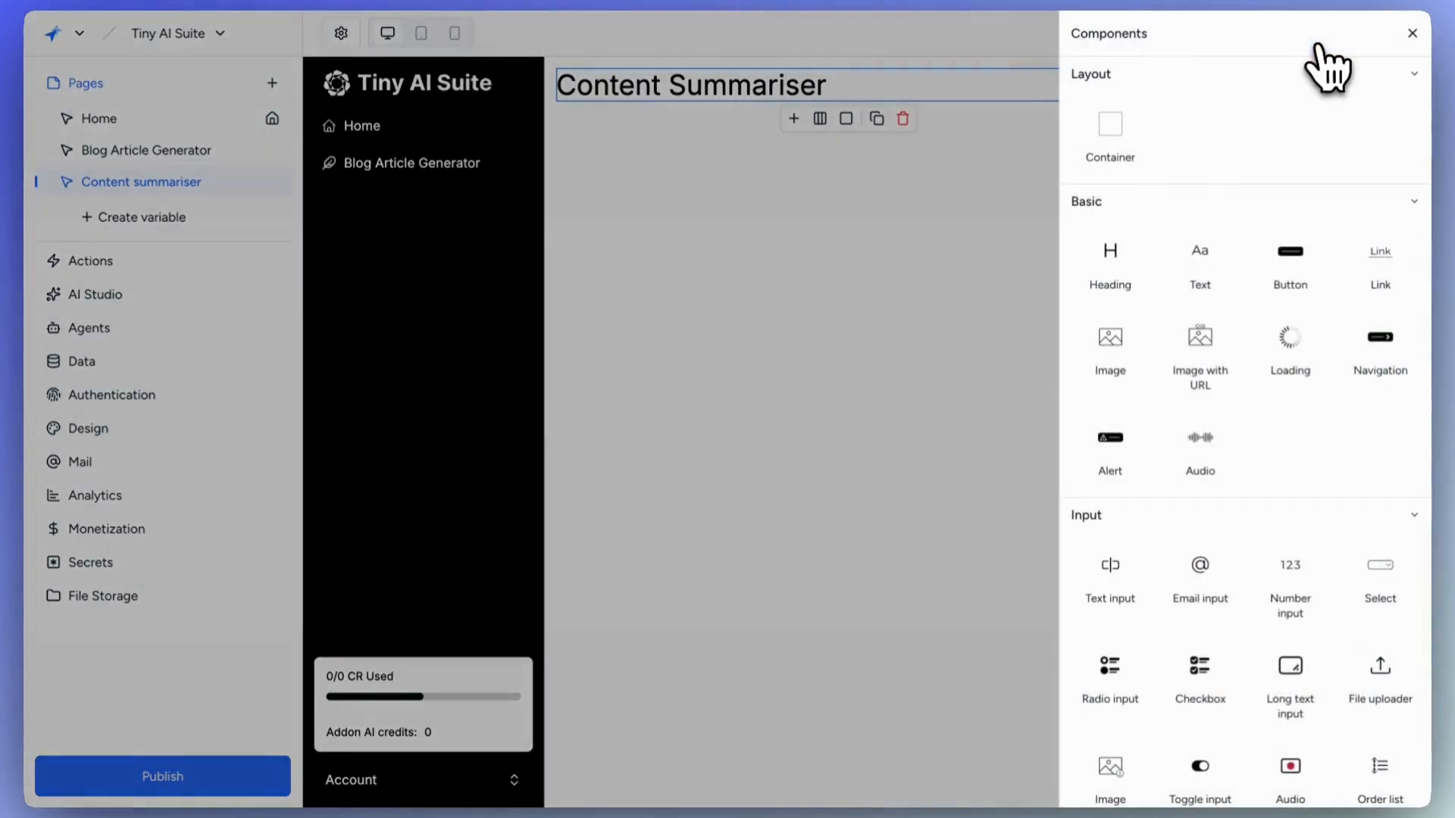
Insert a Container below the heading and set it to 3 columns.
{"action": "left_click", "coordinate": [1115, 139]}
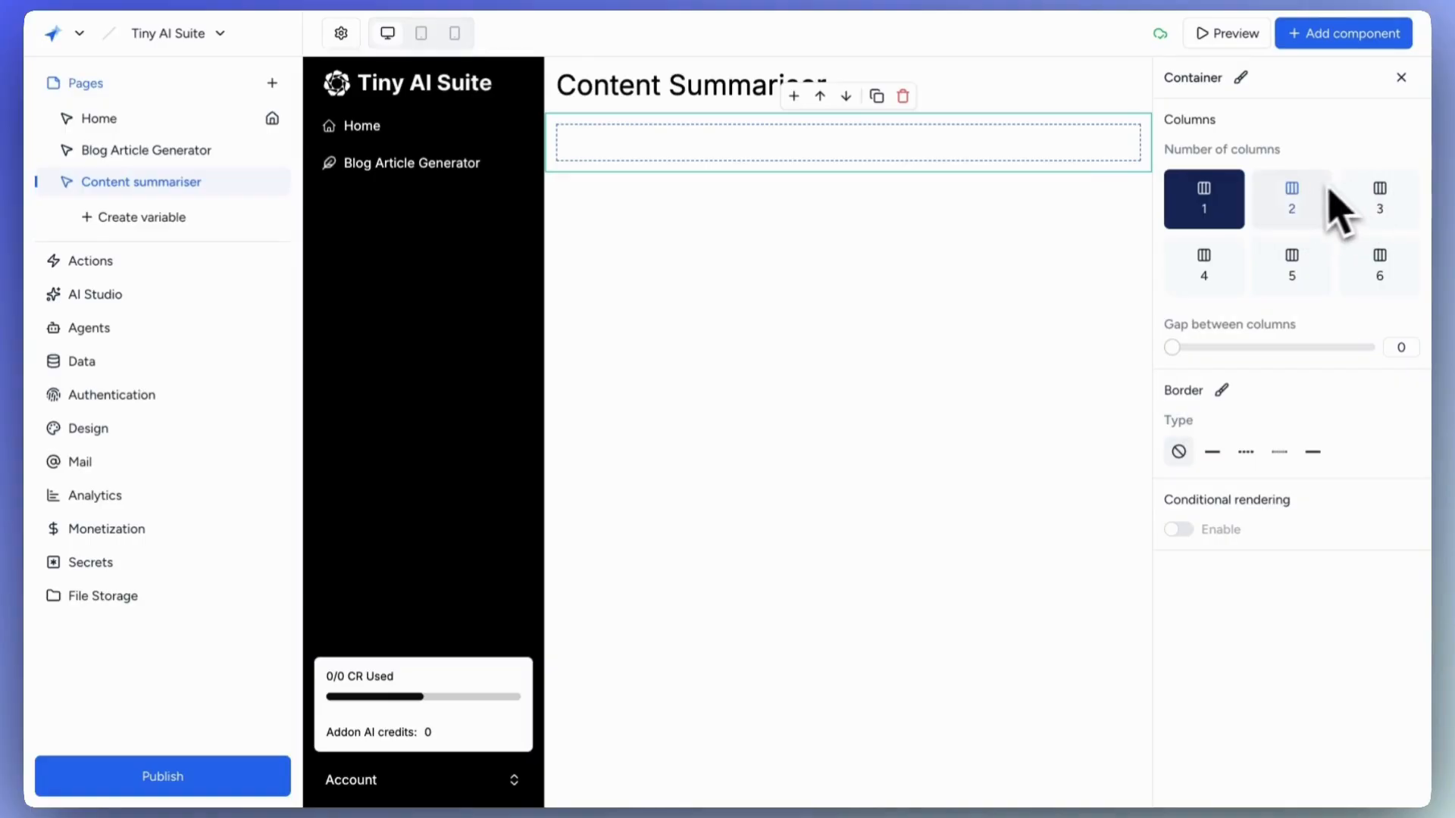
{"action": "left_click", "coordinate": [1380, 198]}
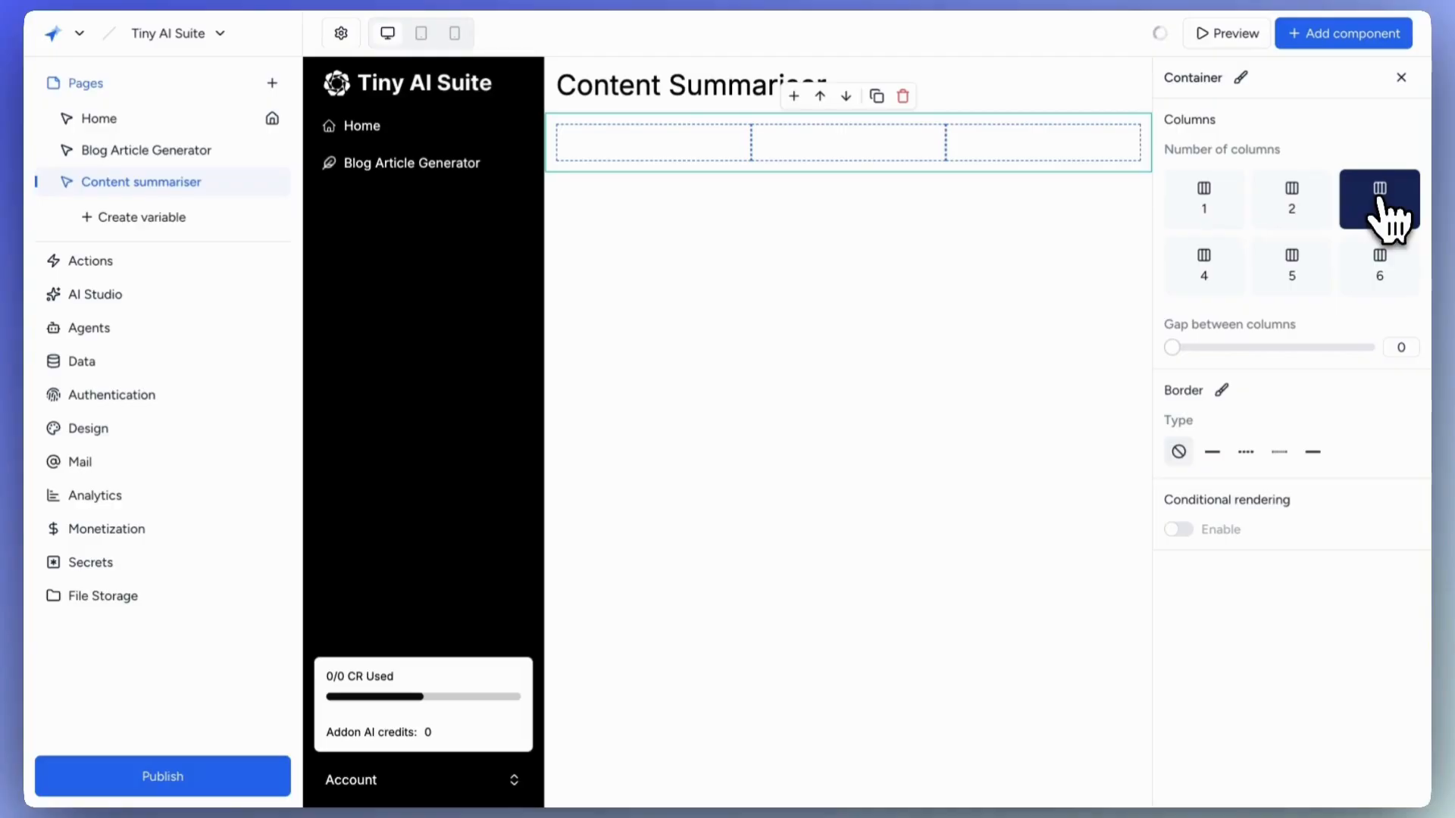
{"action": "left_click", "coordinate": [694, 151]}
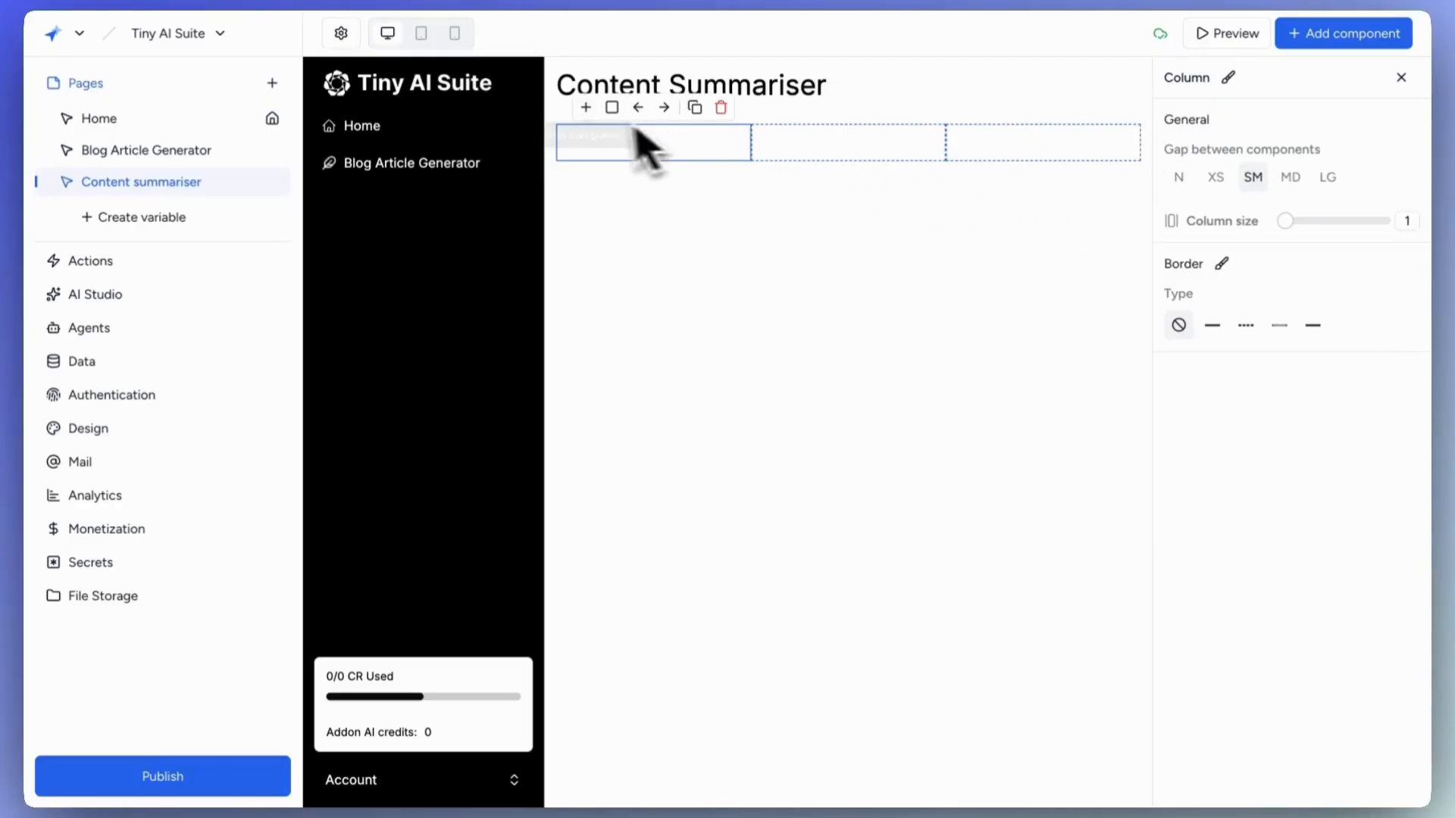
Add a Style dropdown with options 'Bullets Points' and 'Paragraph' to the first column.
{"action": "left_click", "coordinate": [587, 110]}
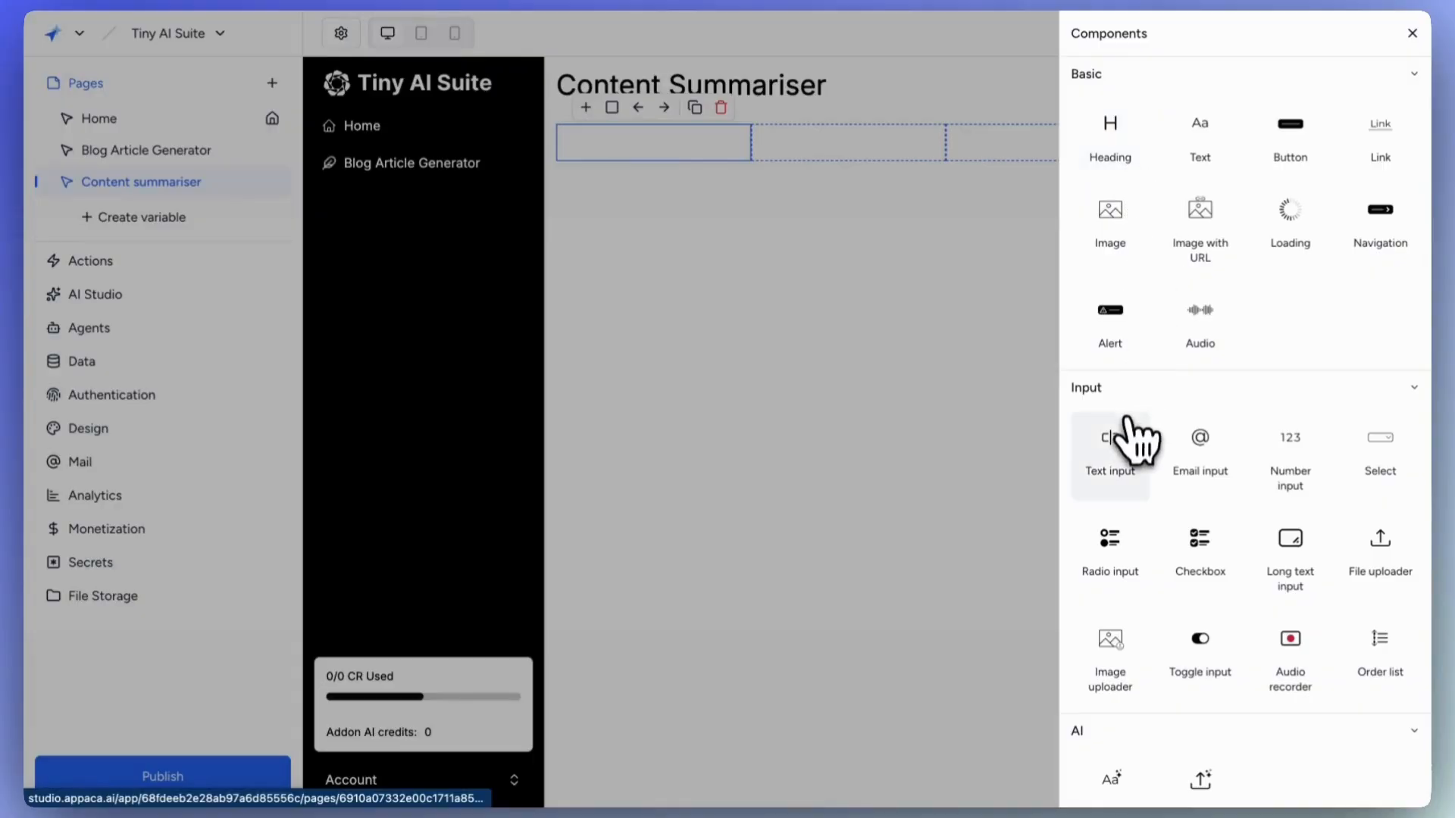
{"action": "scroll", "coordinate": [1357, 552], "scroll_direction": "down", "scroll_amount": 1}
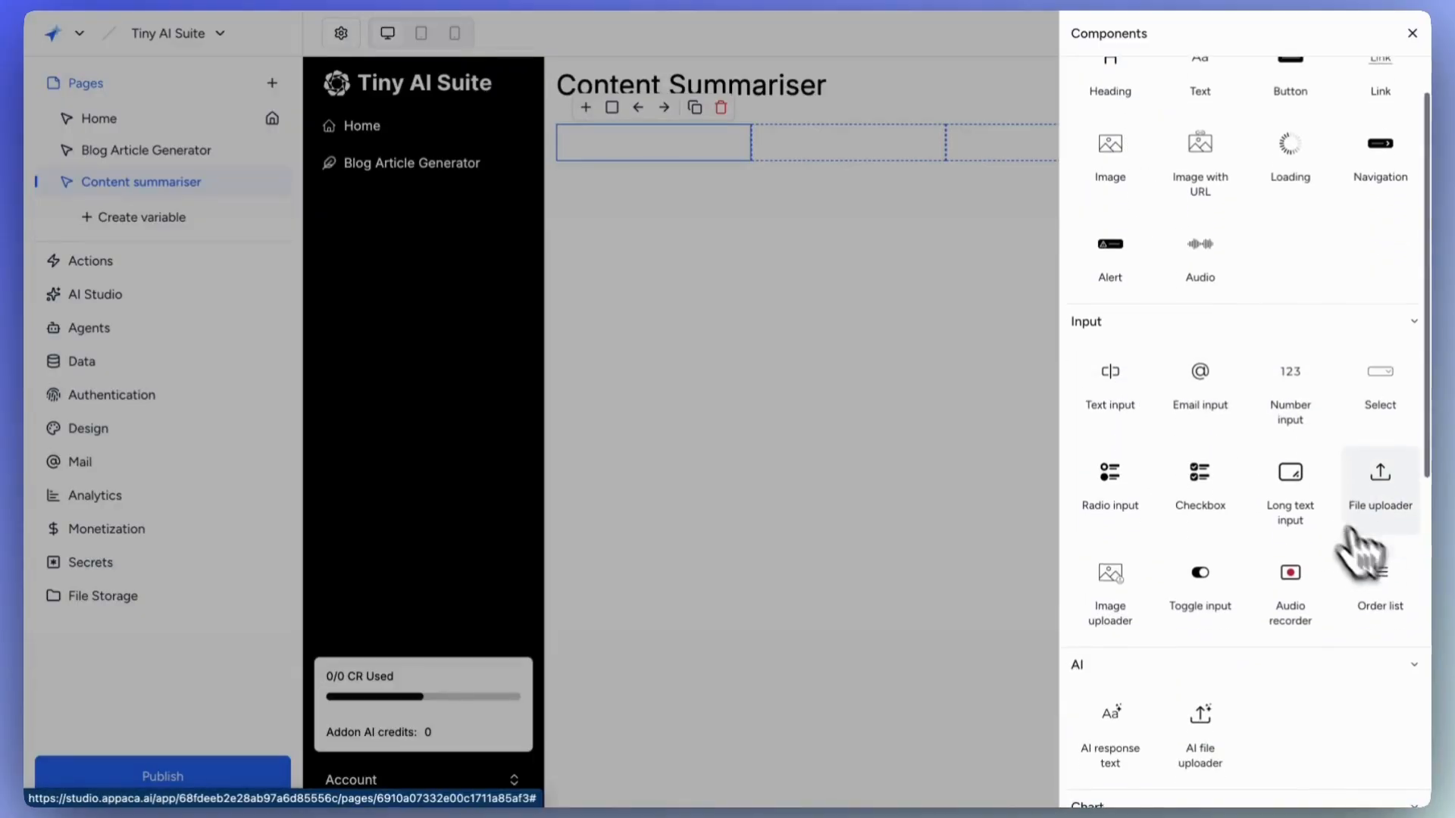
{"action": "left_click", "coordinate": [1373, 425]}
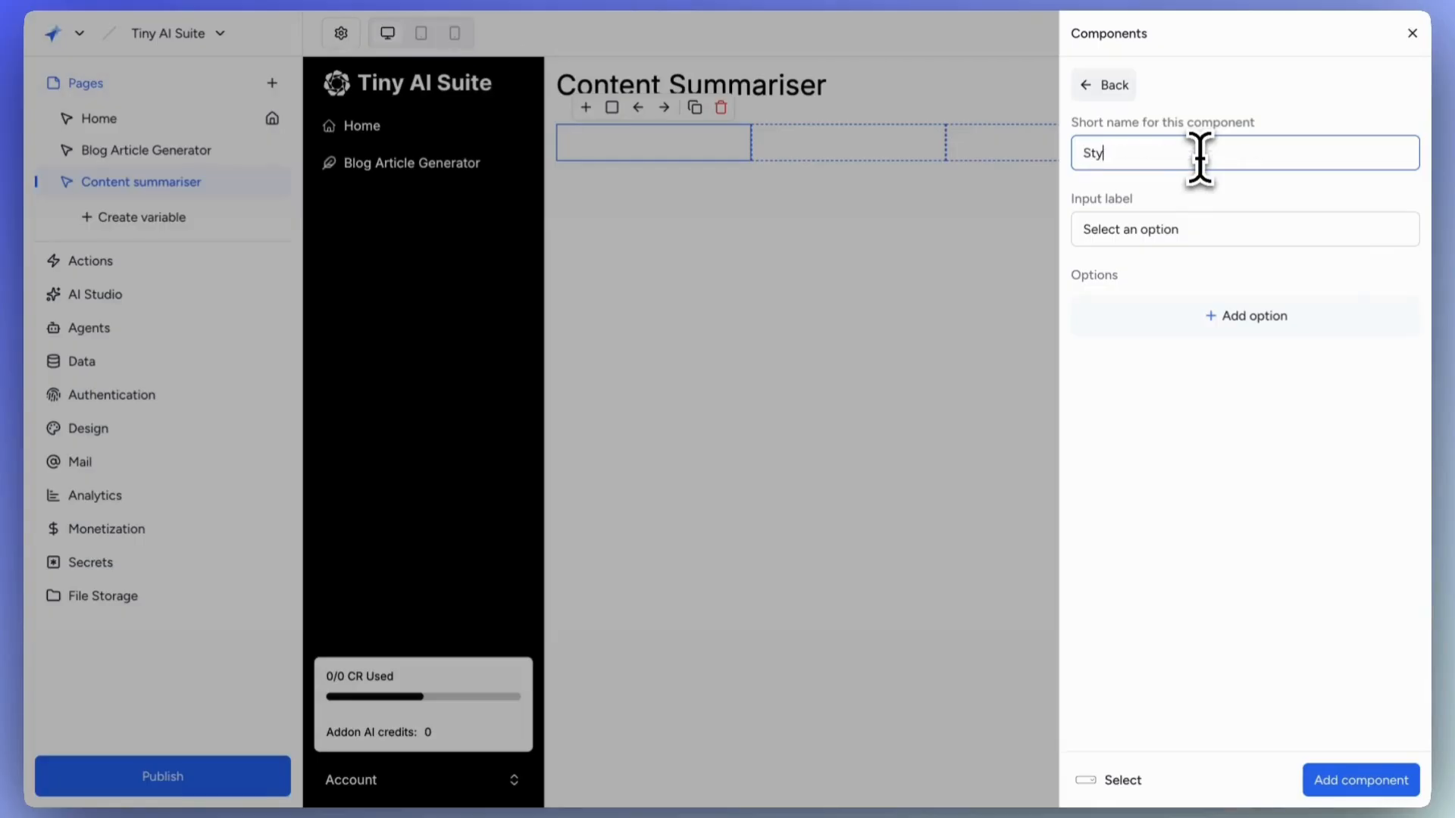
{"action": "left_click_drag", "start_coordinate": [1198, 227], "coordinate": [1075, 243]}
{"action": "type", "text": "Style"}
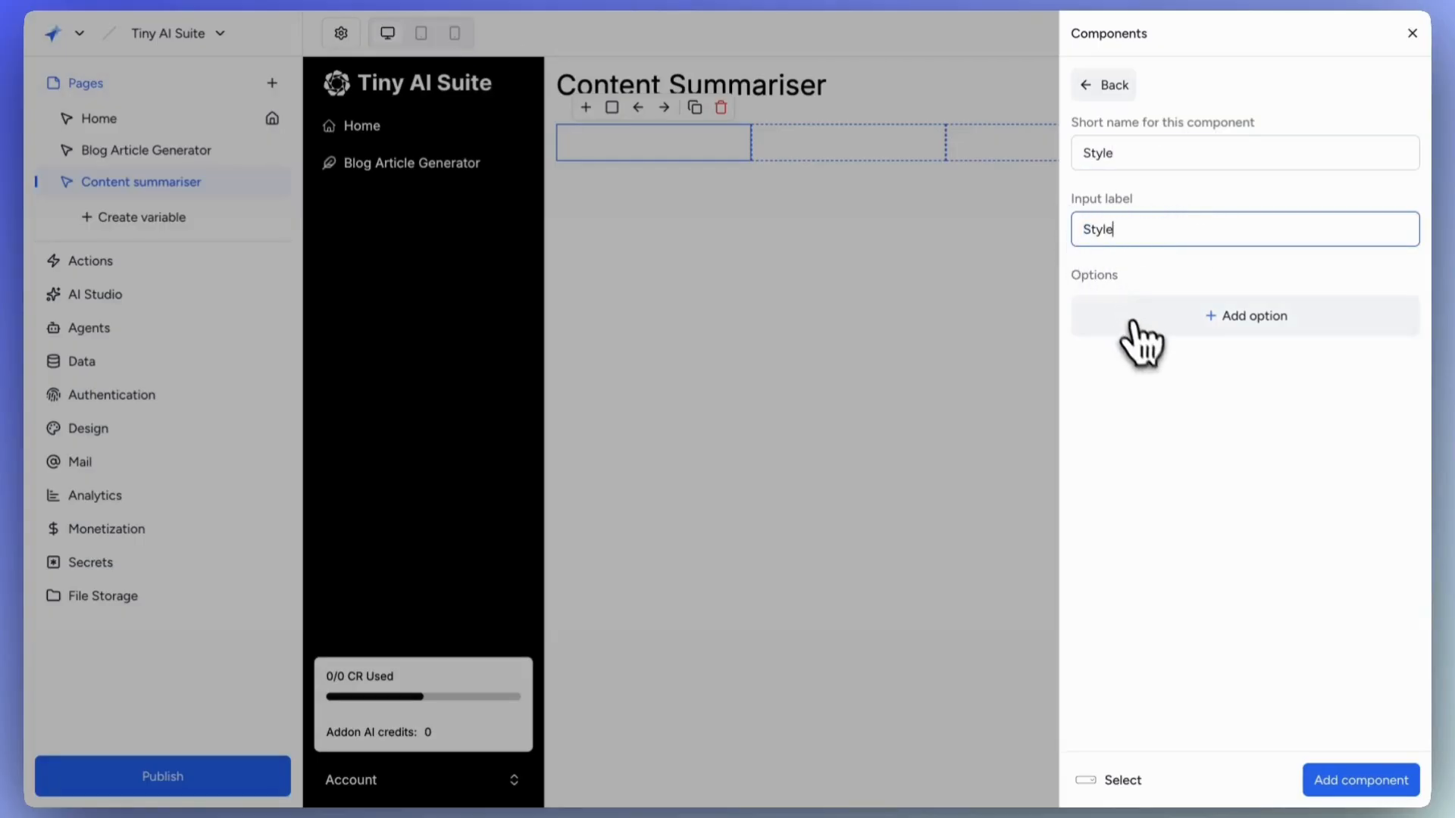
{"action": "left_click", "coordinate": [1137, 318]}
{"action": "type", "text": "Bullets Points"}
{"action": "left_click", "coordinate": [1235, 507]}
{"action": "type", "text": "Paragraph"}
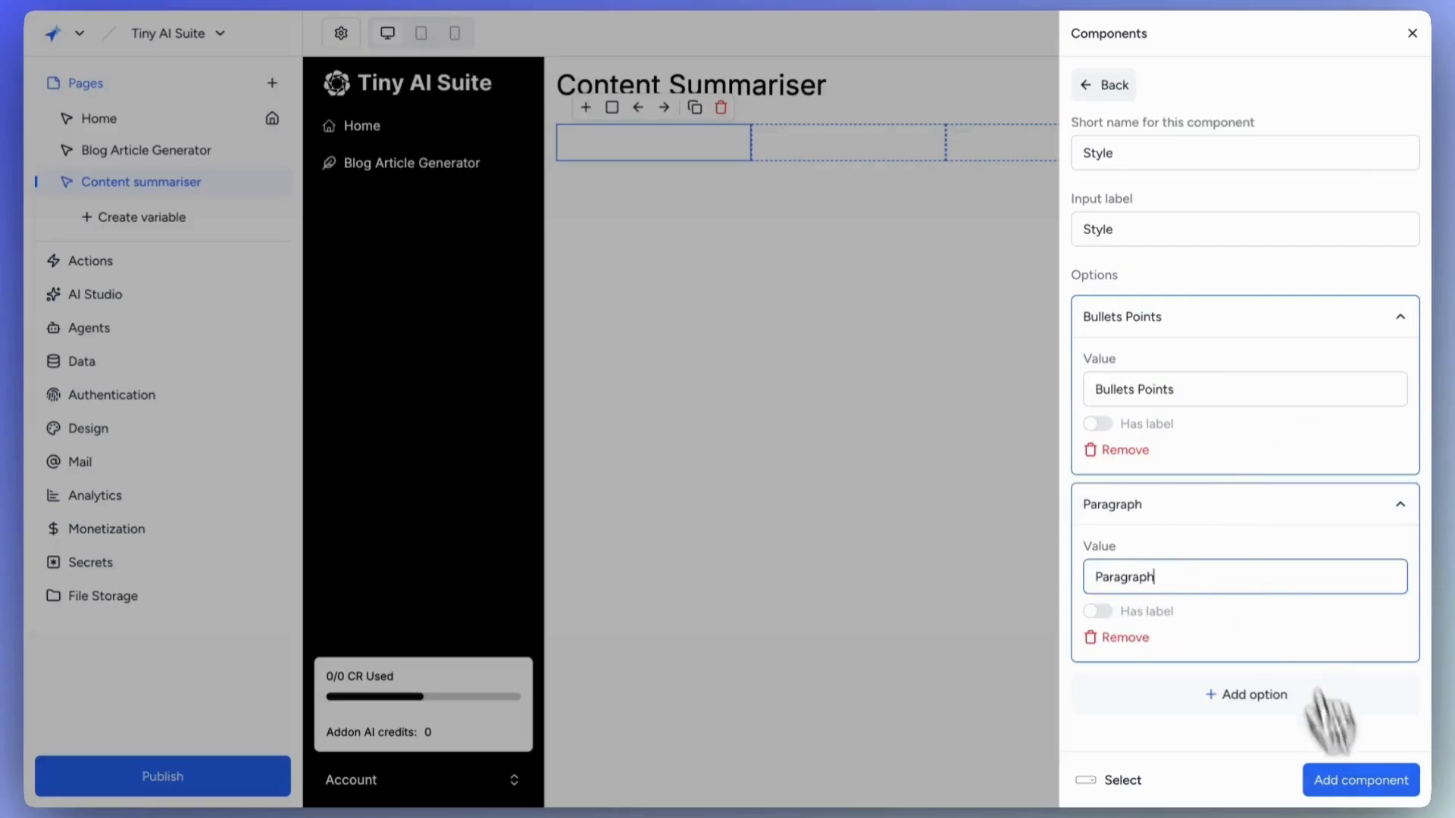
{"action": "left_click", "coordinate": [1356, 780]}
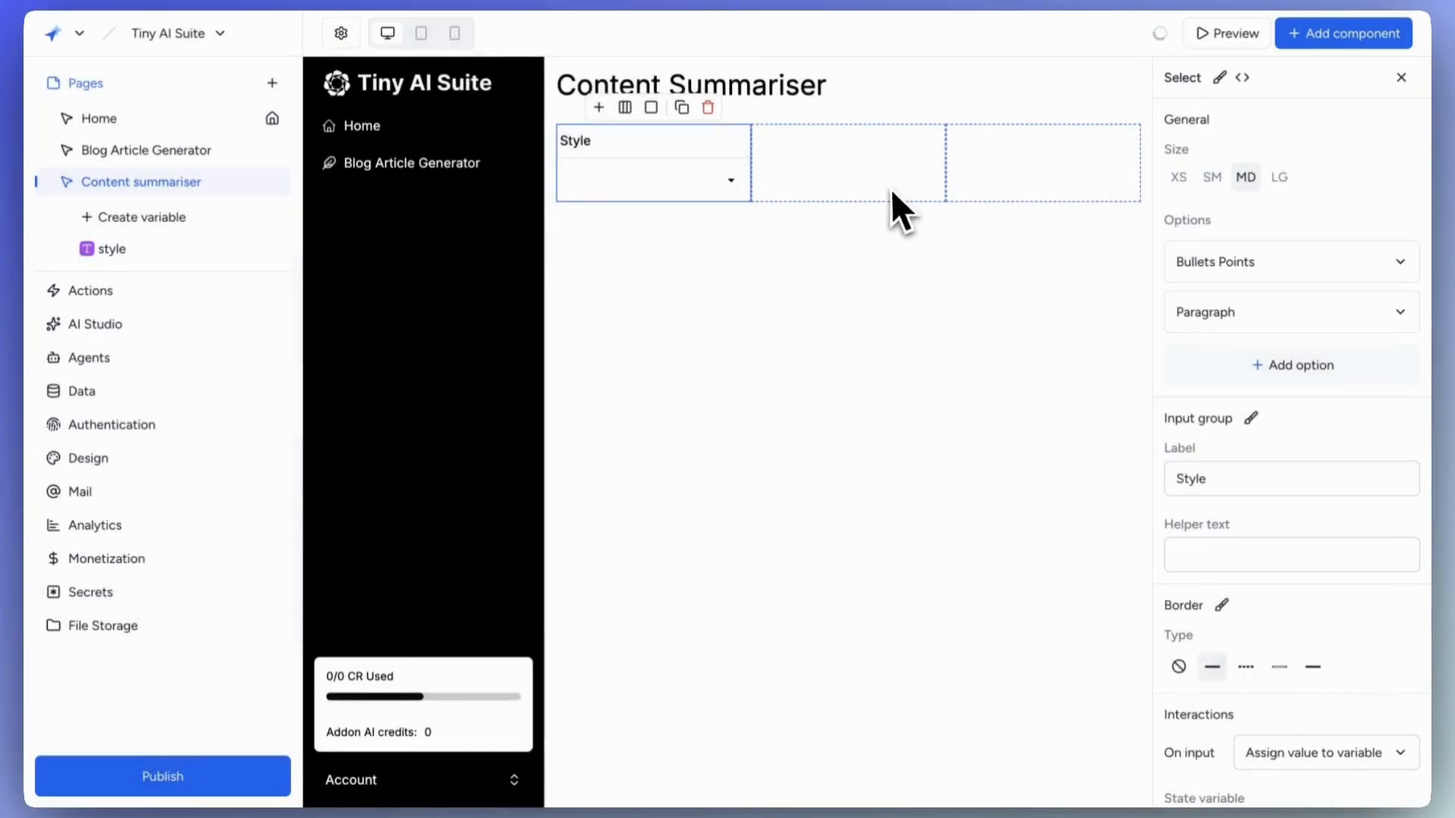
Add a Number of words number field to the middle column.
{"action": "left_click", "coordinate": [843, 159]}
{"action": "left_click", "coordinate": [780, 106]}
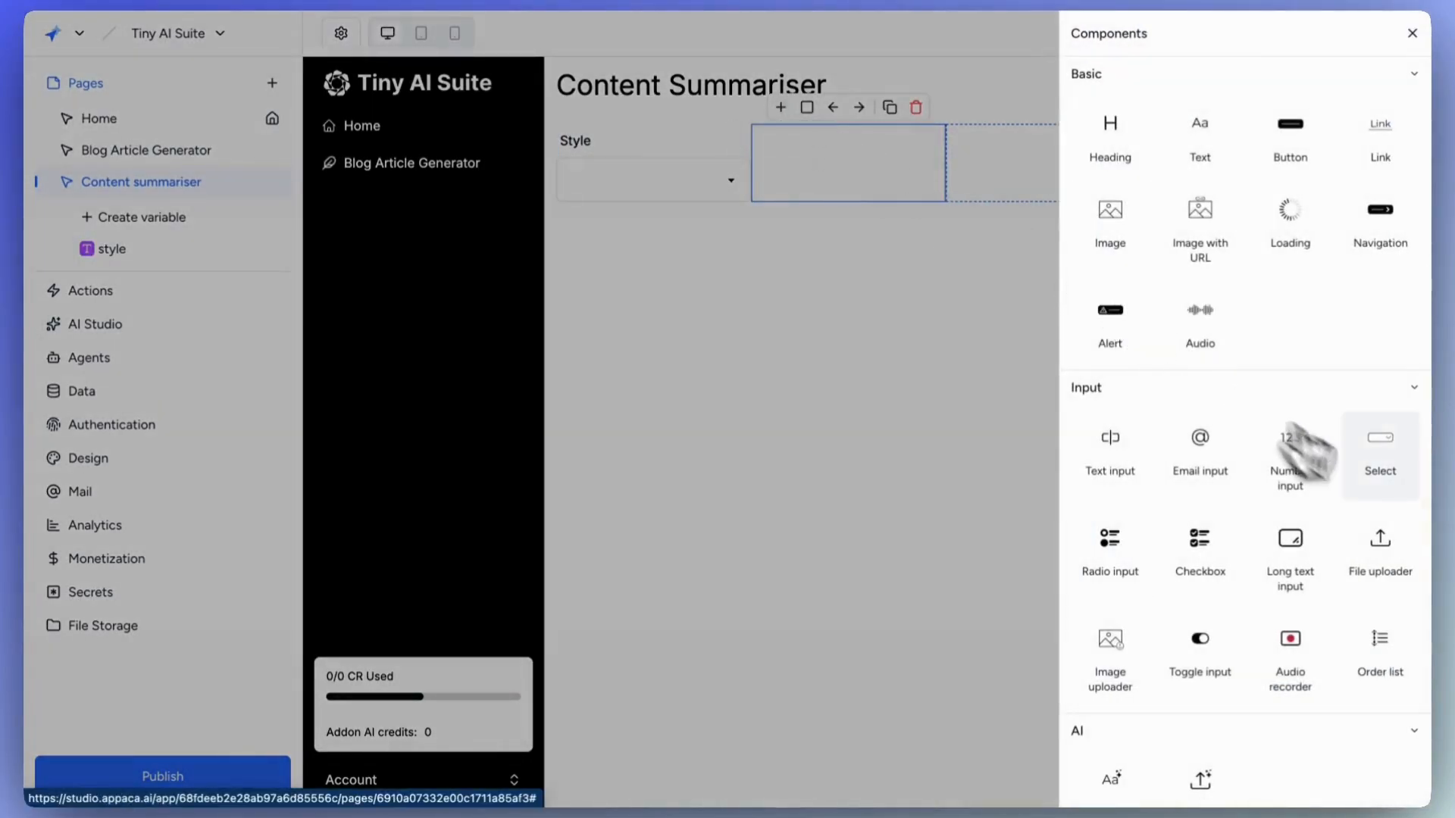
{"action": "left_click", "coordinate": [1289, 465]}
{"action": "left_click", "coordinate": [1187, 229]}
{"action": "left_click", "coordinate": [1360, 780]}
Add a Tone dropdown to the third column and widen the gap between the three columns.
{"action": "left_click", "coordinate": [1002, 163]}
{"action": "left_click", "coordinate": [976, 106]}
{"action": "left_click", "coordinate": [1170, 305]}
{"action": "type", "text": "Tone"}
{"action": "left_click", "coordinate": [1183, 229]}
{"action": "type", "text": "Tone"}
{"action": "left_click", "coordinate": [1190, 316]}
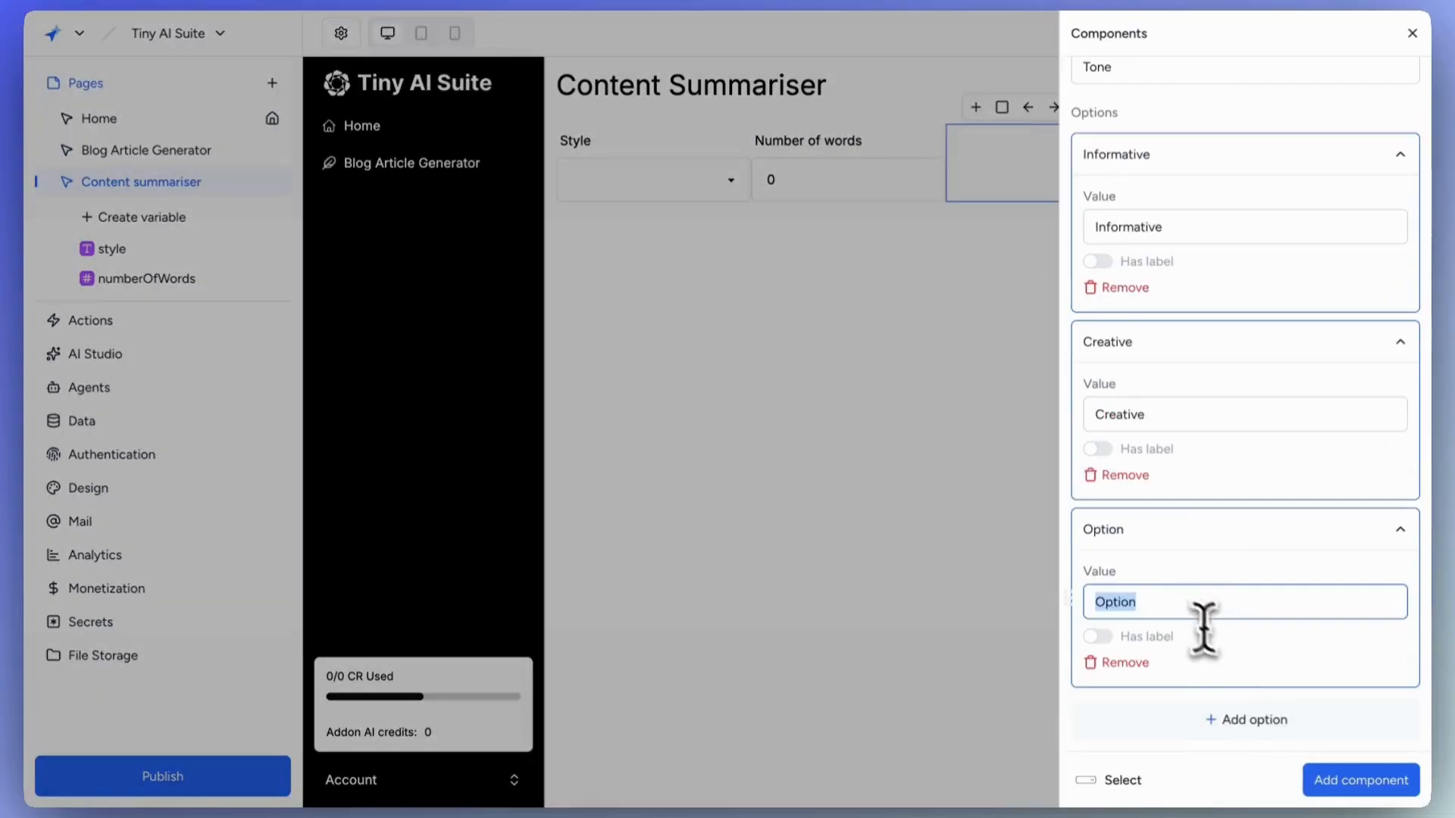
{"action": "left_click", "coordinate": [1356, 778]}
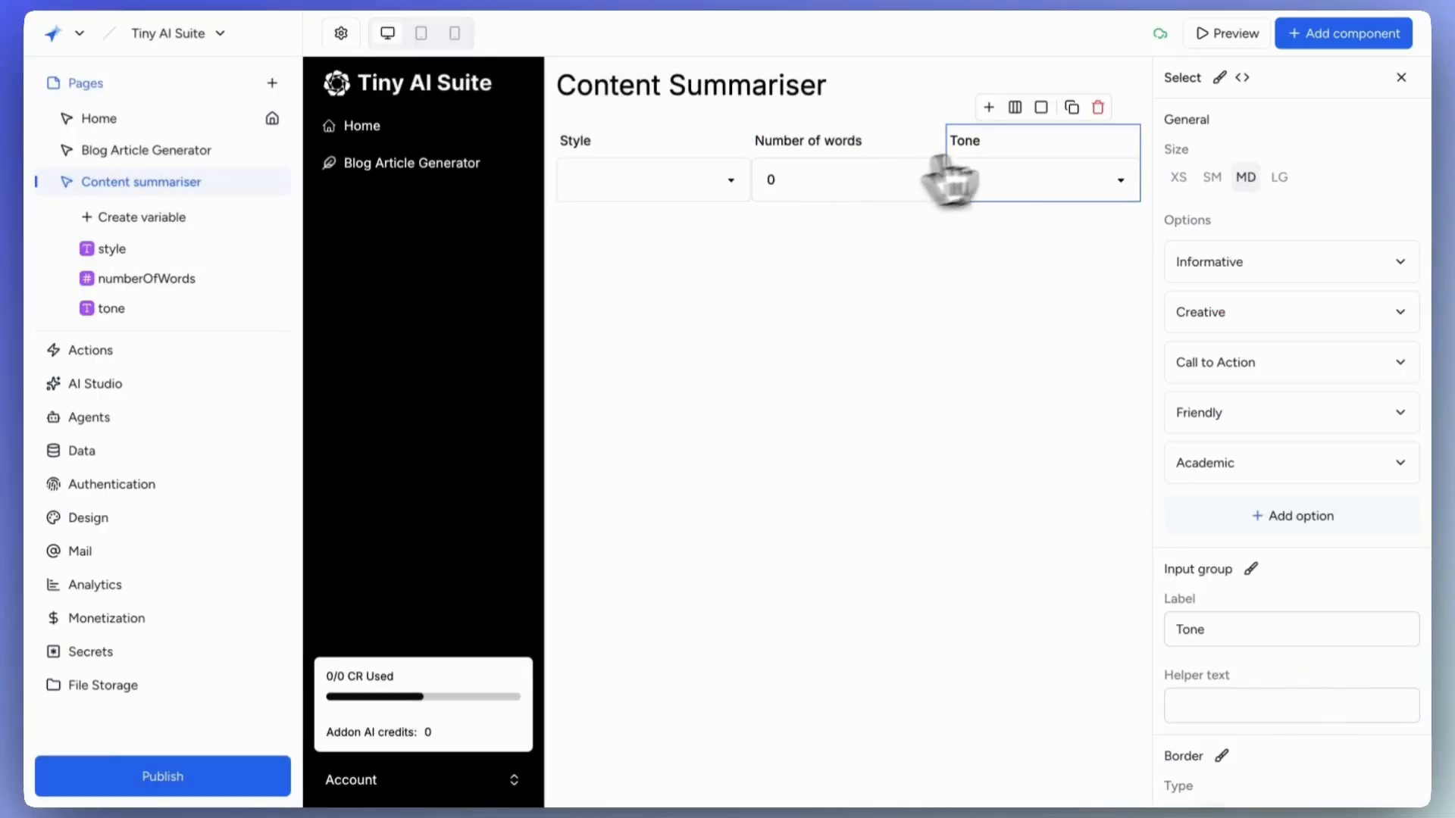
{"action": "left_click", "coordinate": [1041, 109]}
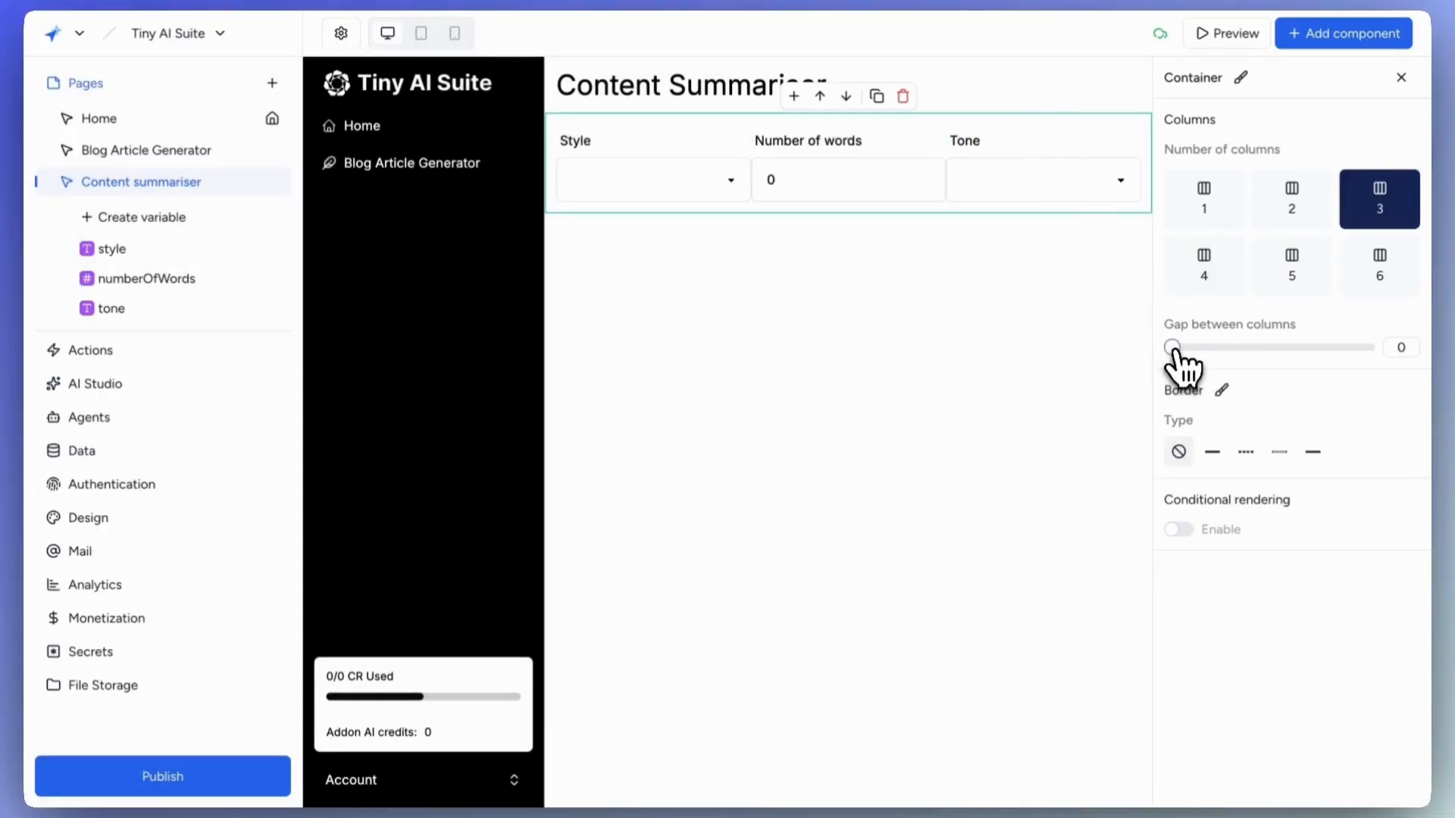
{"action": "left_click_drag", "start_coordinate": [1175, 347], "coordinate": [1214, 348]}
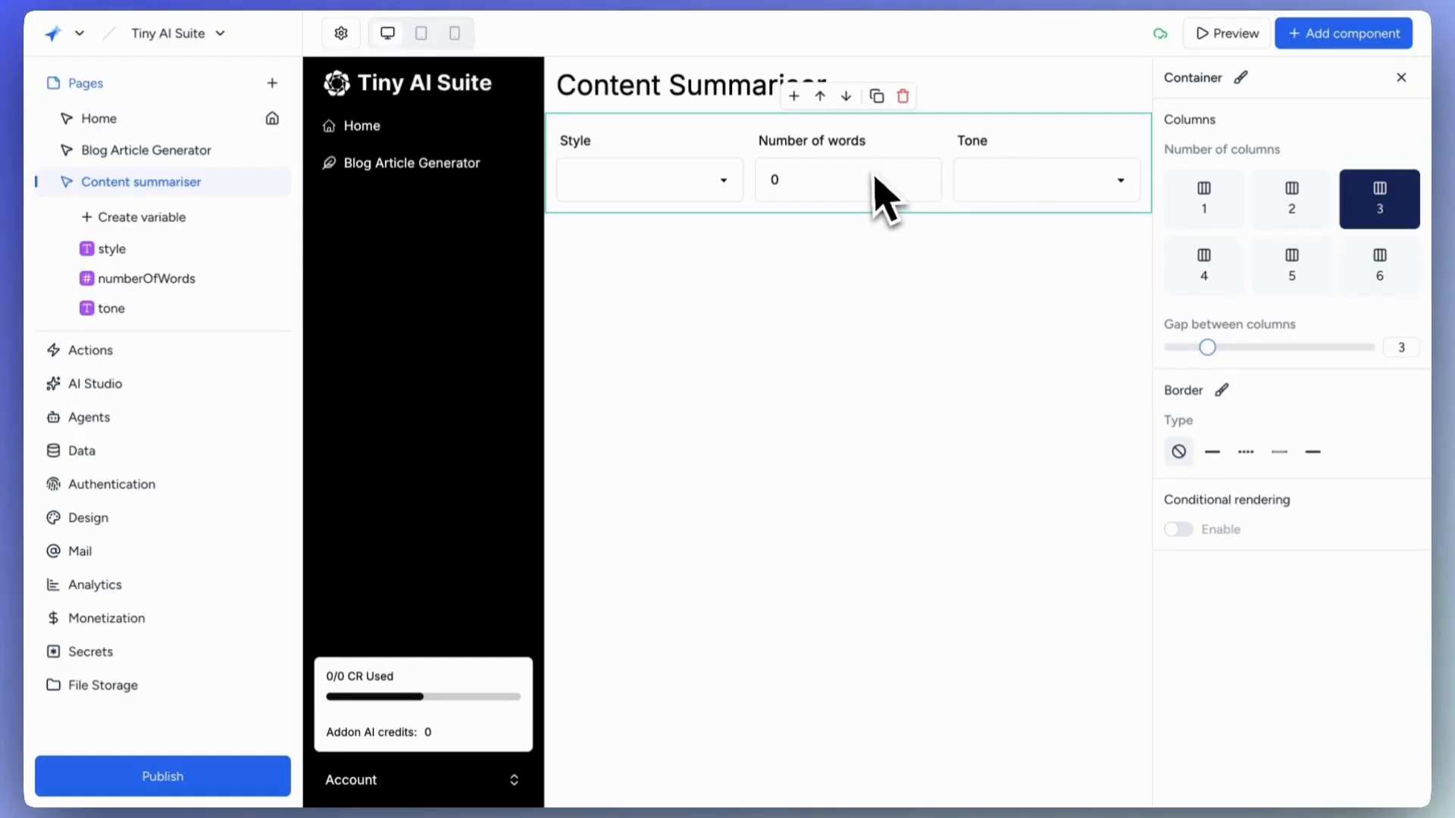
Add a new container below the inputs holding a Content long-text box.
{"action": "left_click", "coordinate": [1352, 38]}
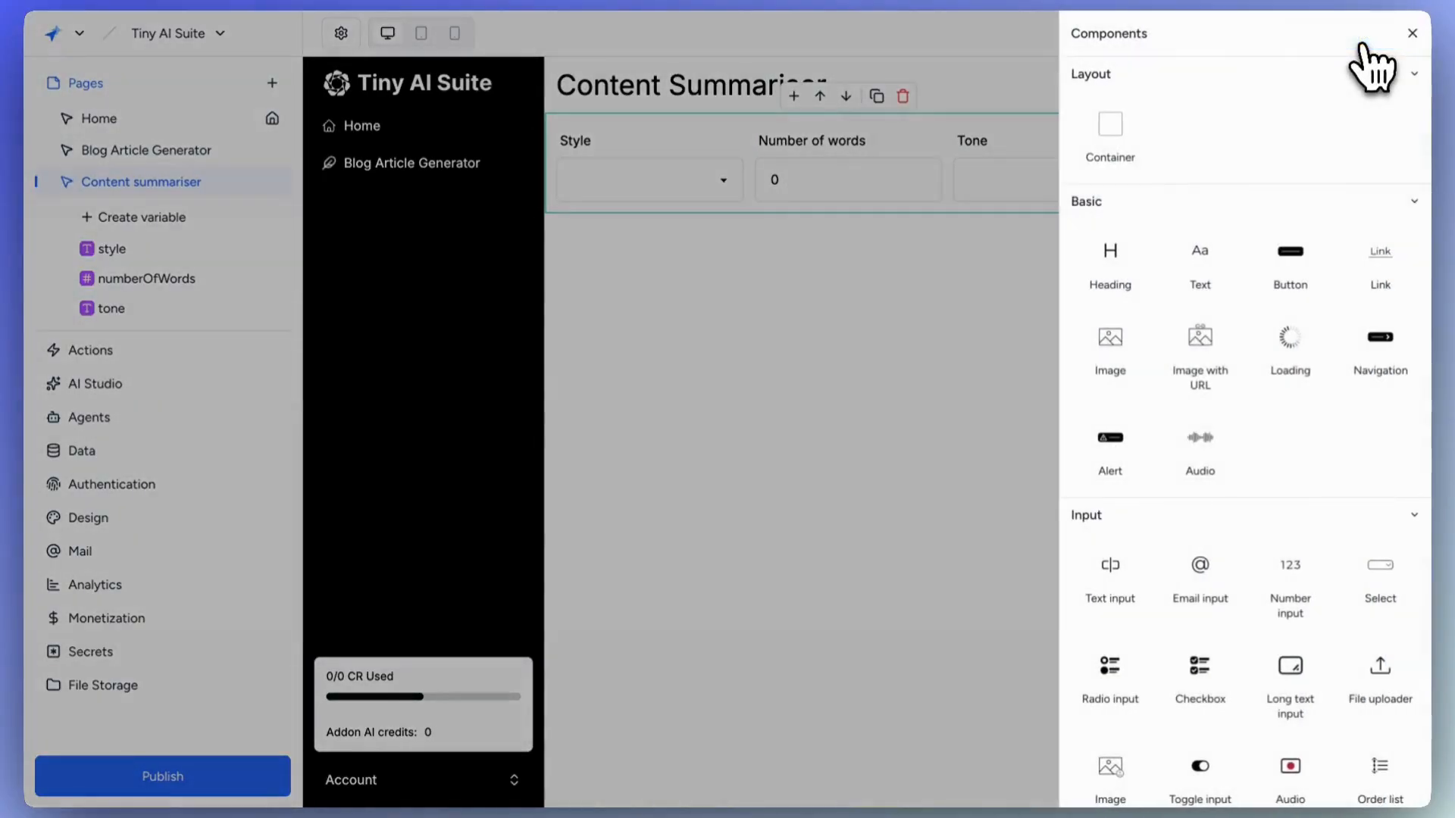
{"action": "left_click", "coordinate": [1108, 152]}
{"action": "left_click", "coordinate": [793, 196]}
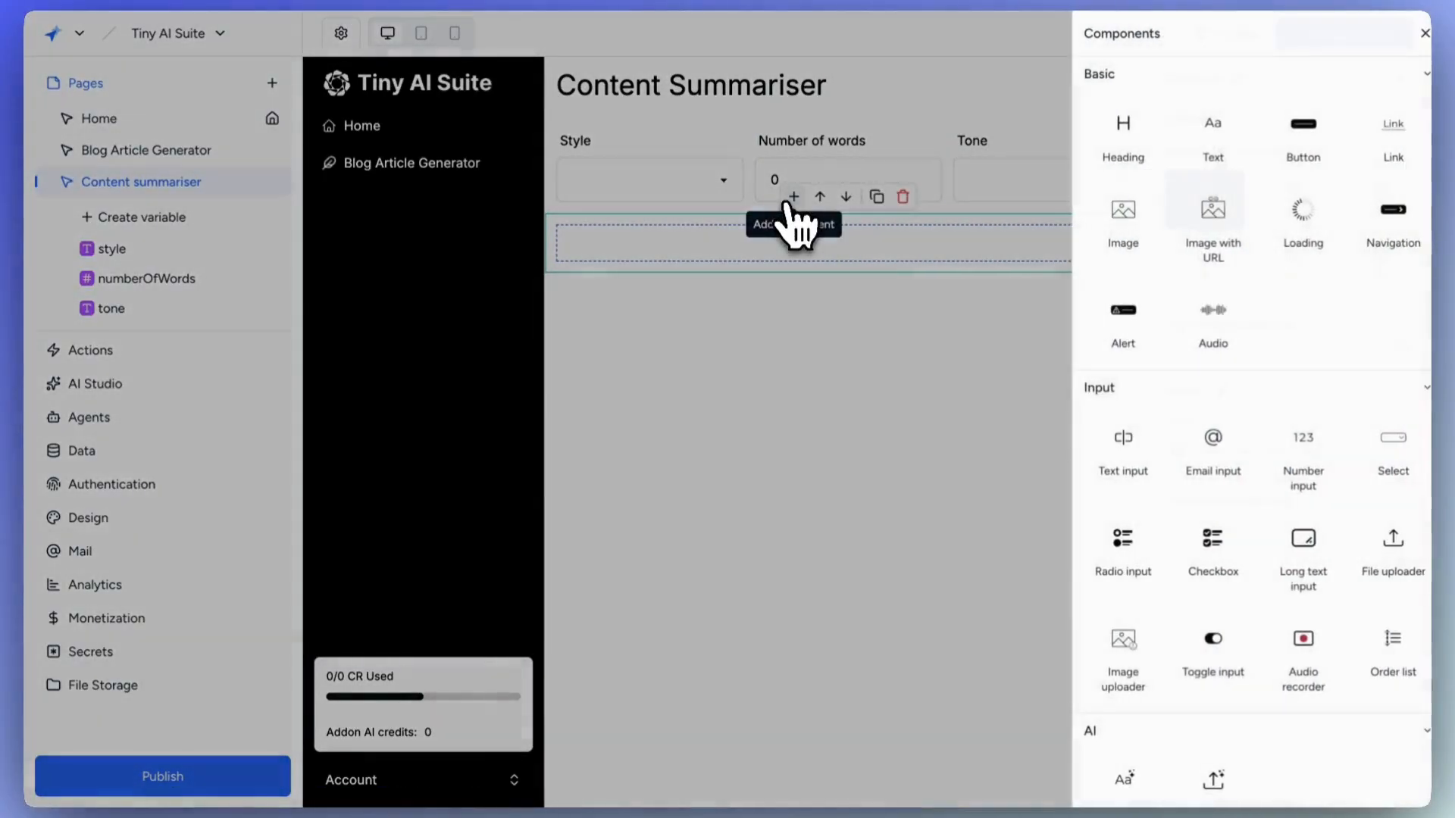
{"action": "left_click", "coordinate": [1300, 575]}
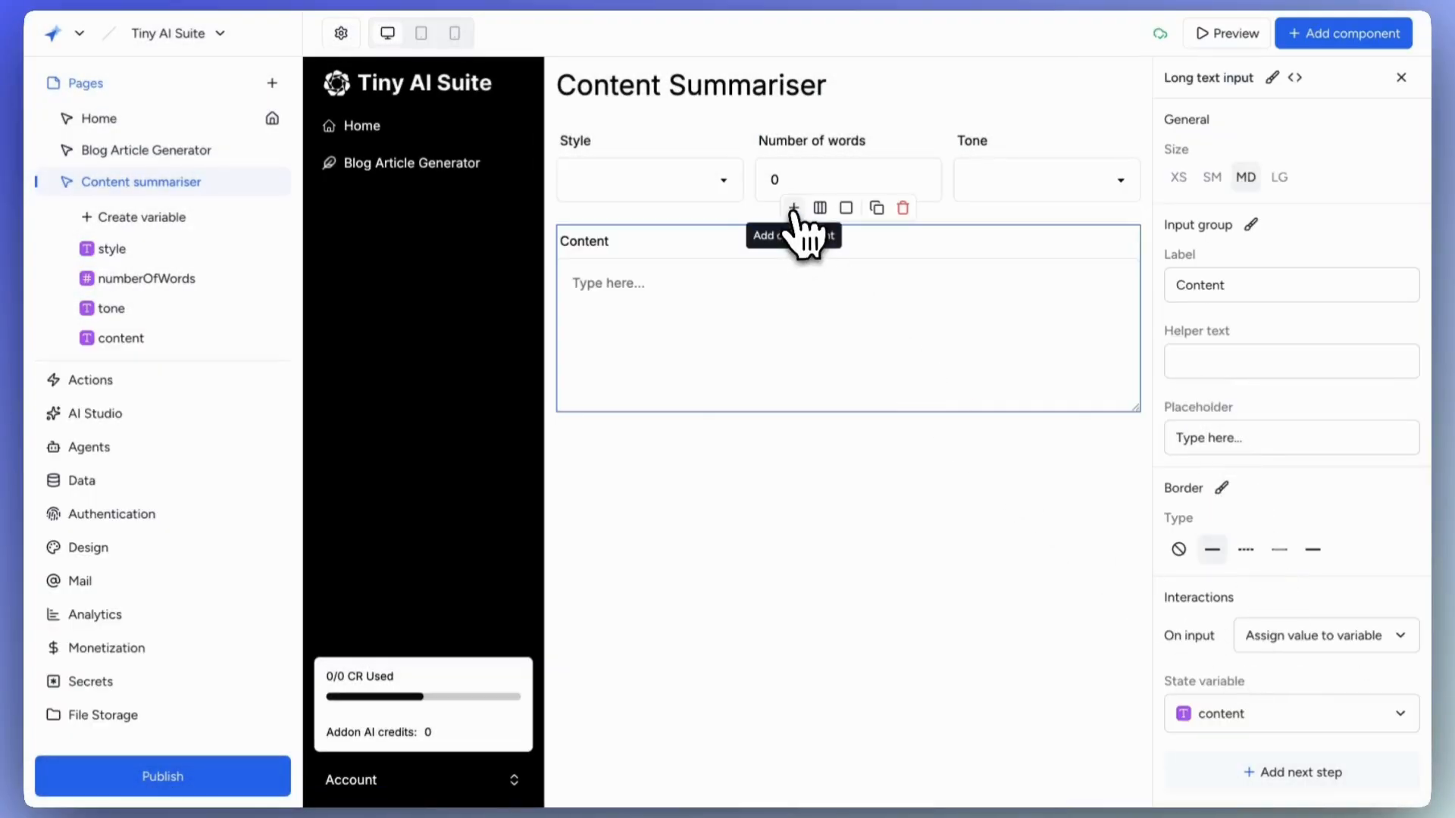
{"action": "left_click", "coordinate": [794, 209]}
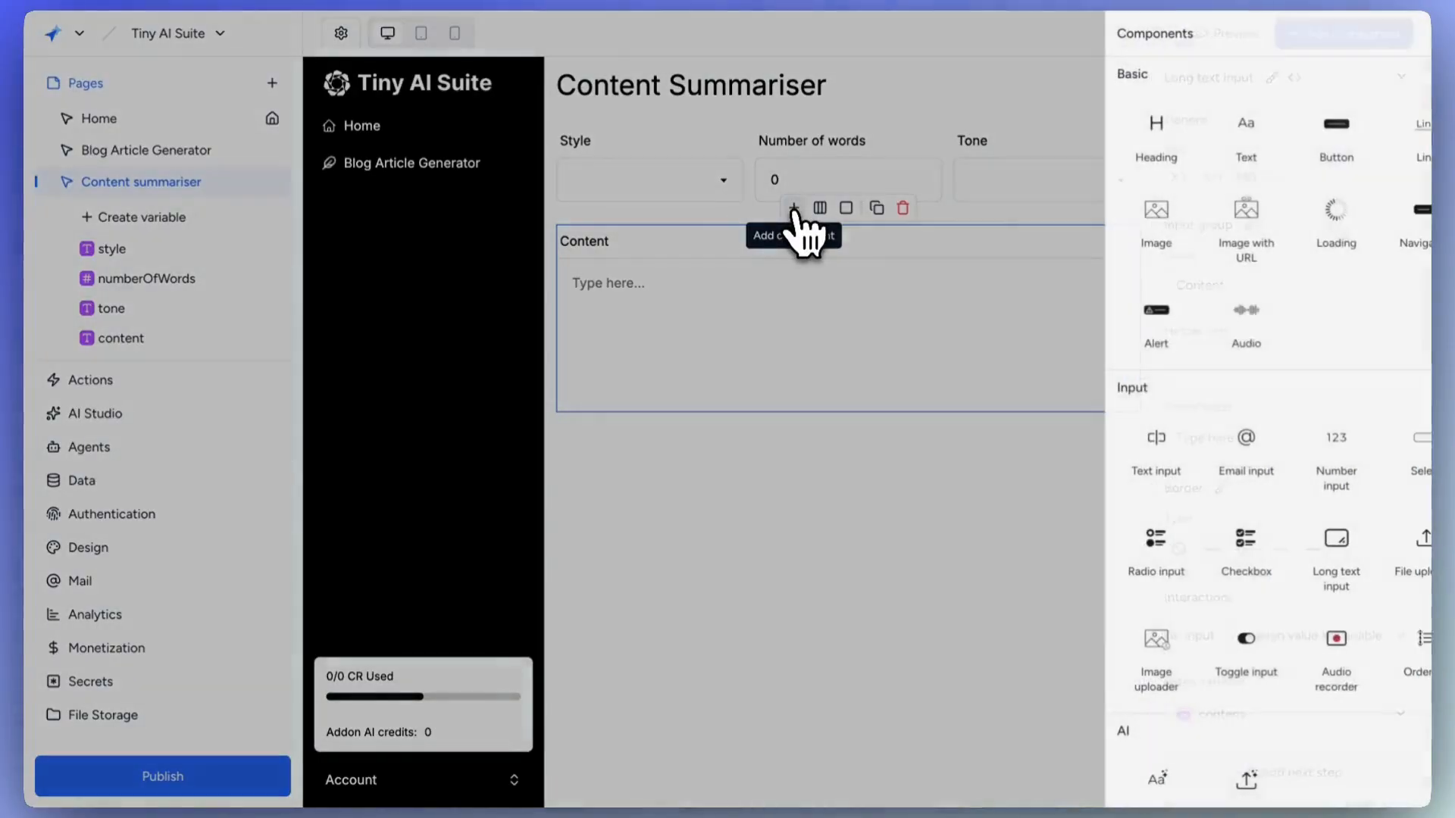
Add a Summarise button that triggers the Summarise content action workflow.
{"action": "left_click", "coordinate": [1290, 155]}
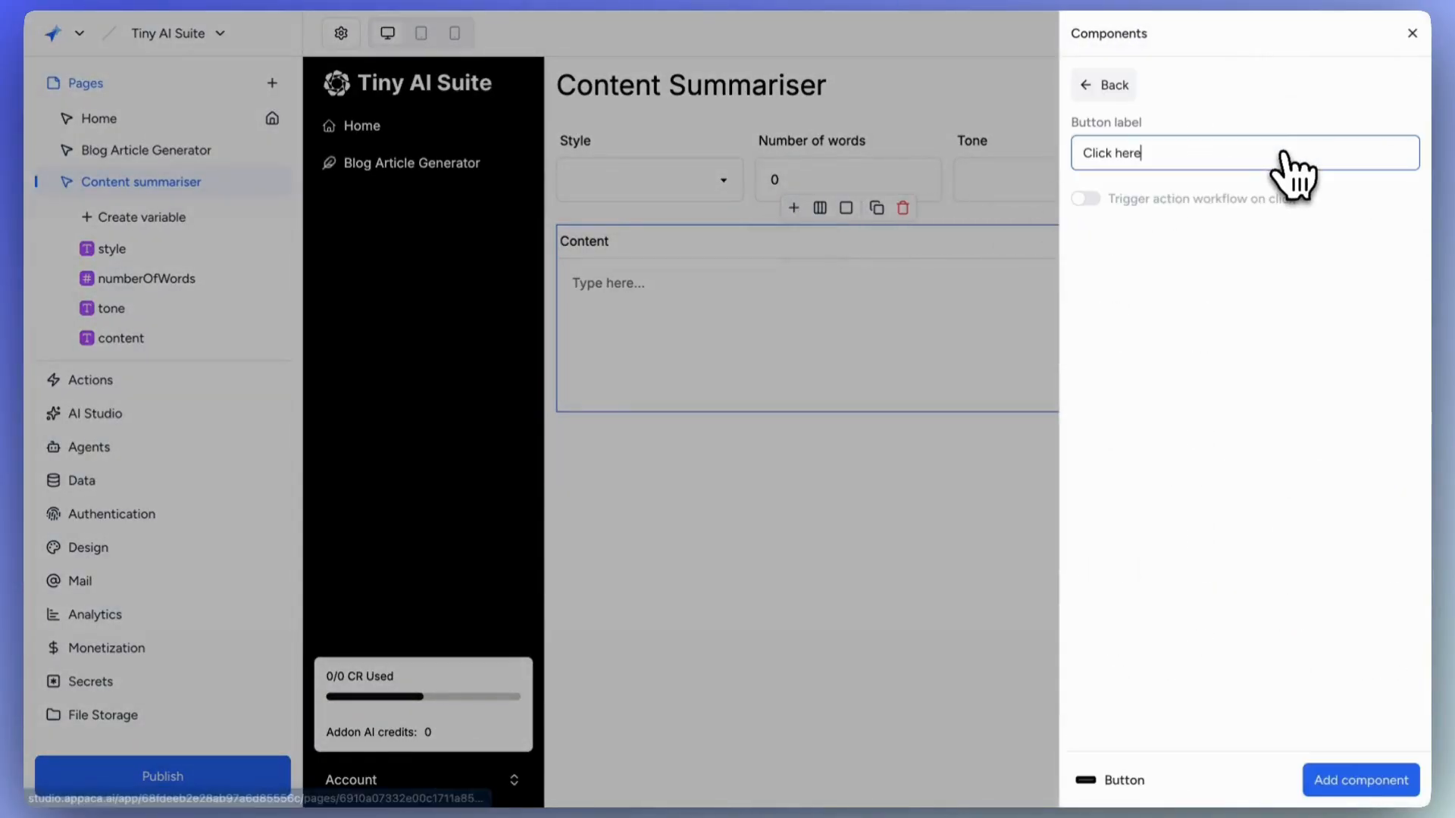
{"action": "left_click_drag", "start_coordinate": [1182, 152], "coordinate": [1076, 152]}
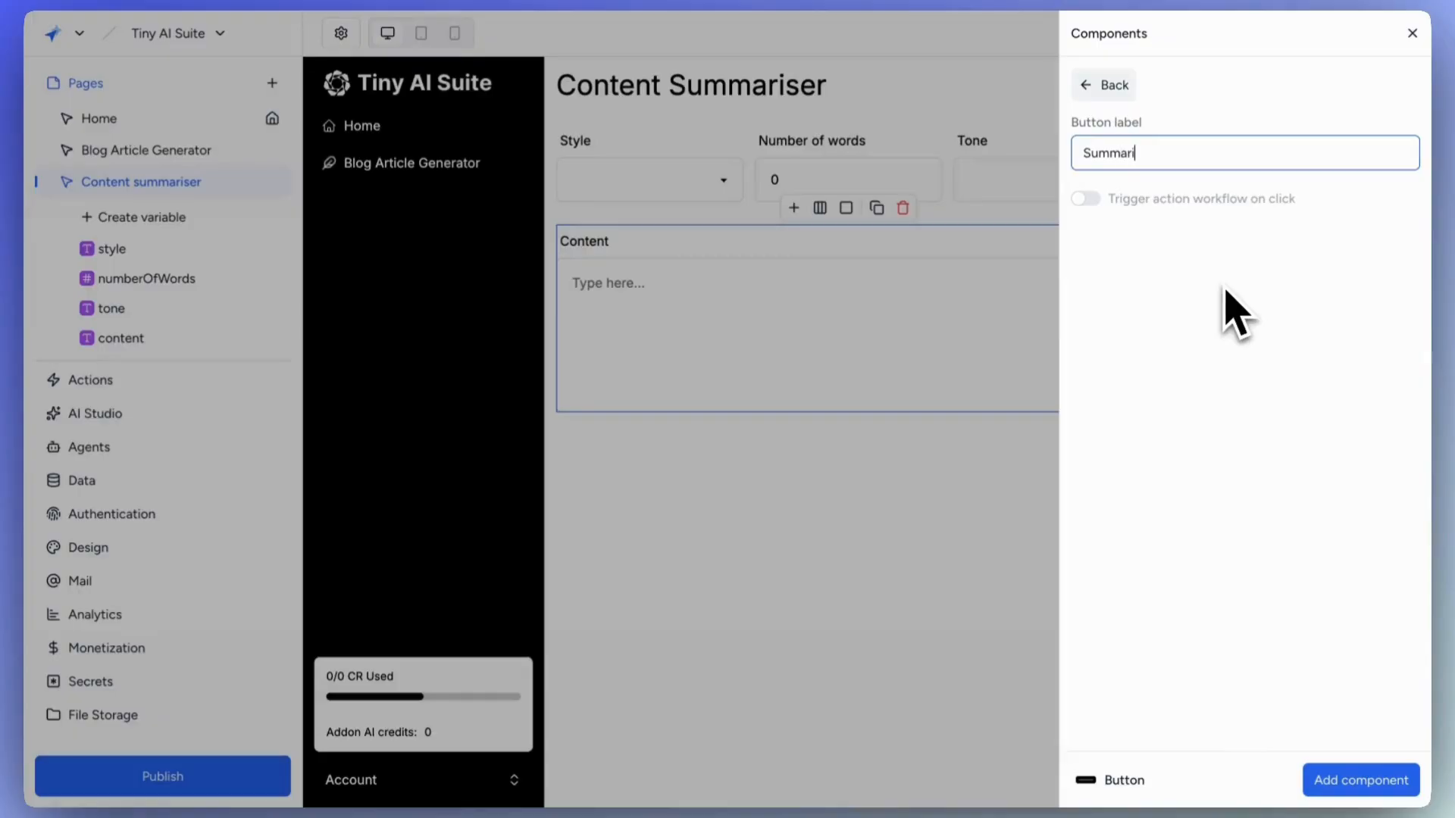
{"action": "left_click", "coordinate": [1094, 202]}
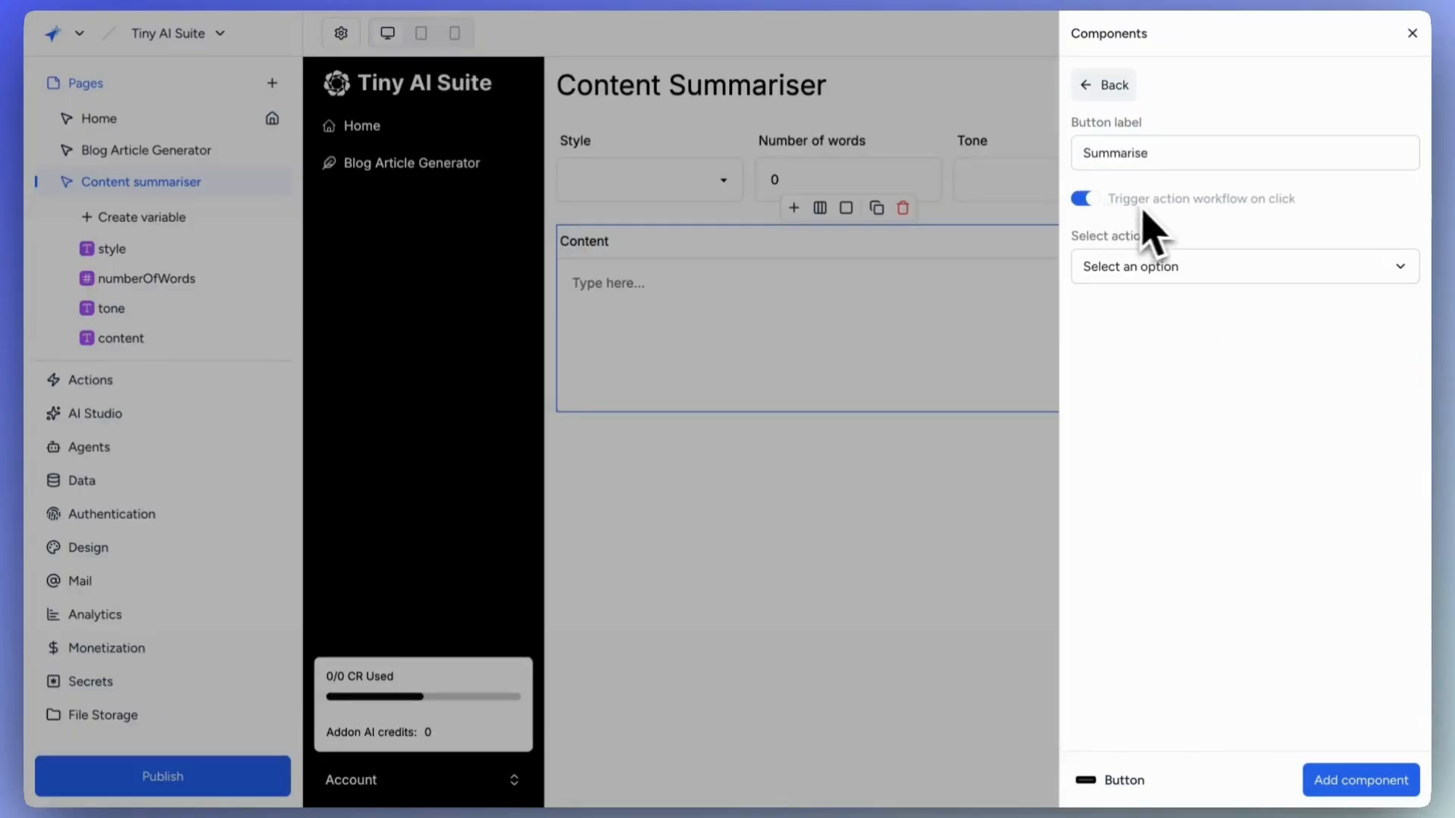
{"action": "left_click", "coordinate": [1159, 270]}
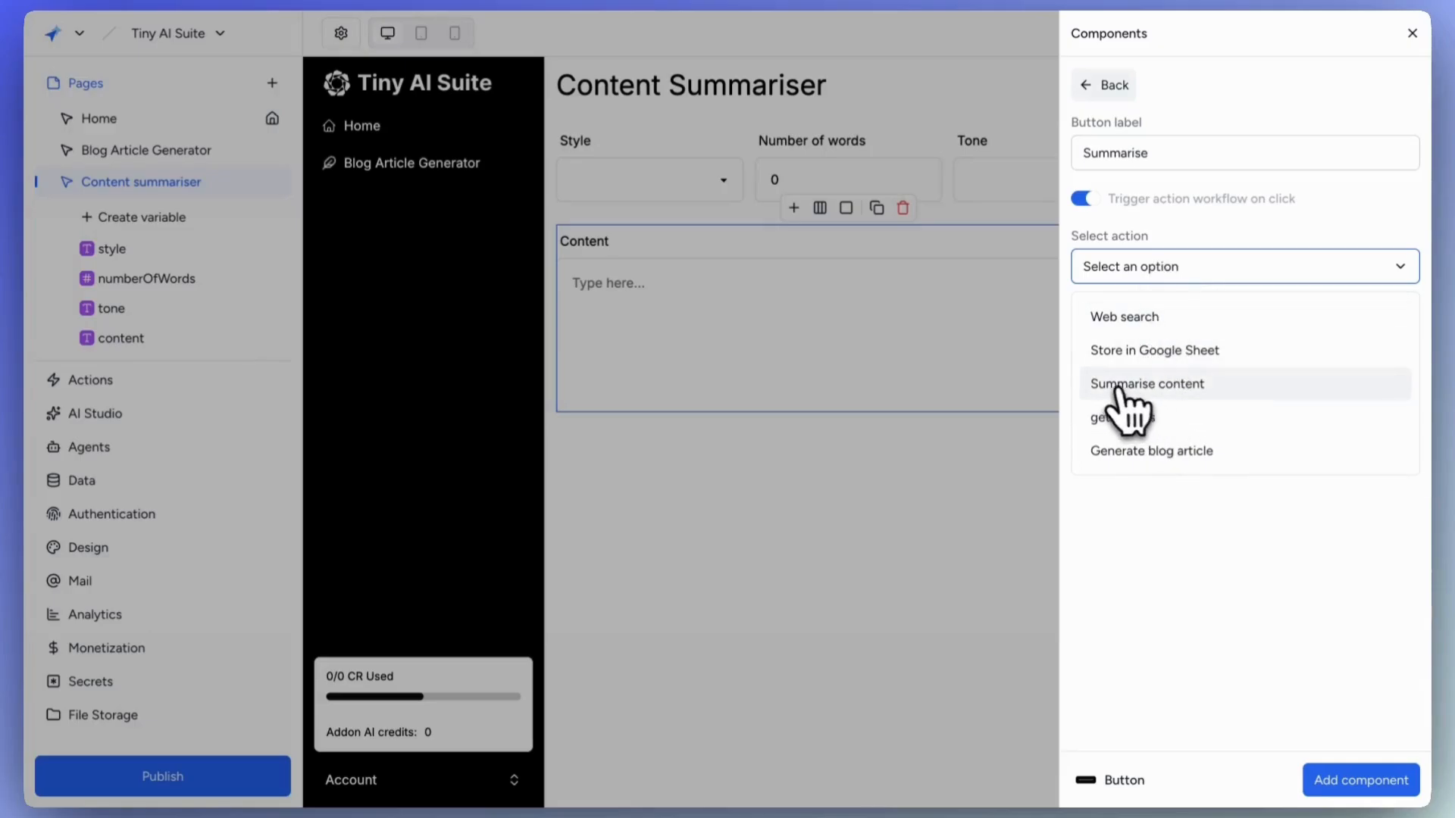
{"action": "left_click", "coordinate": [1241, 391]}
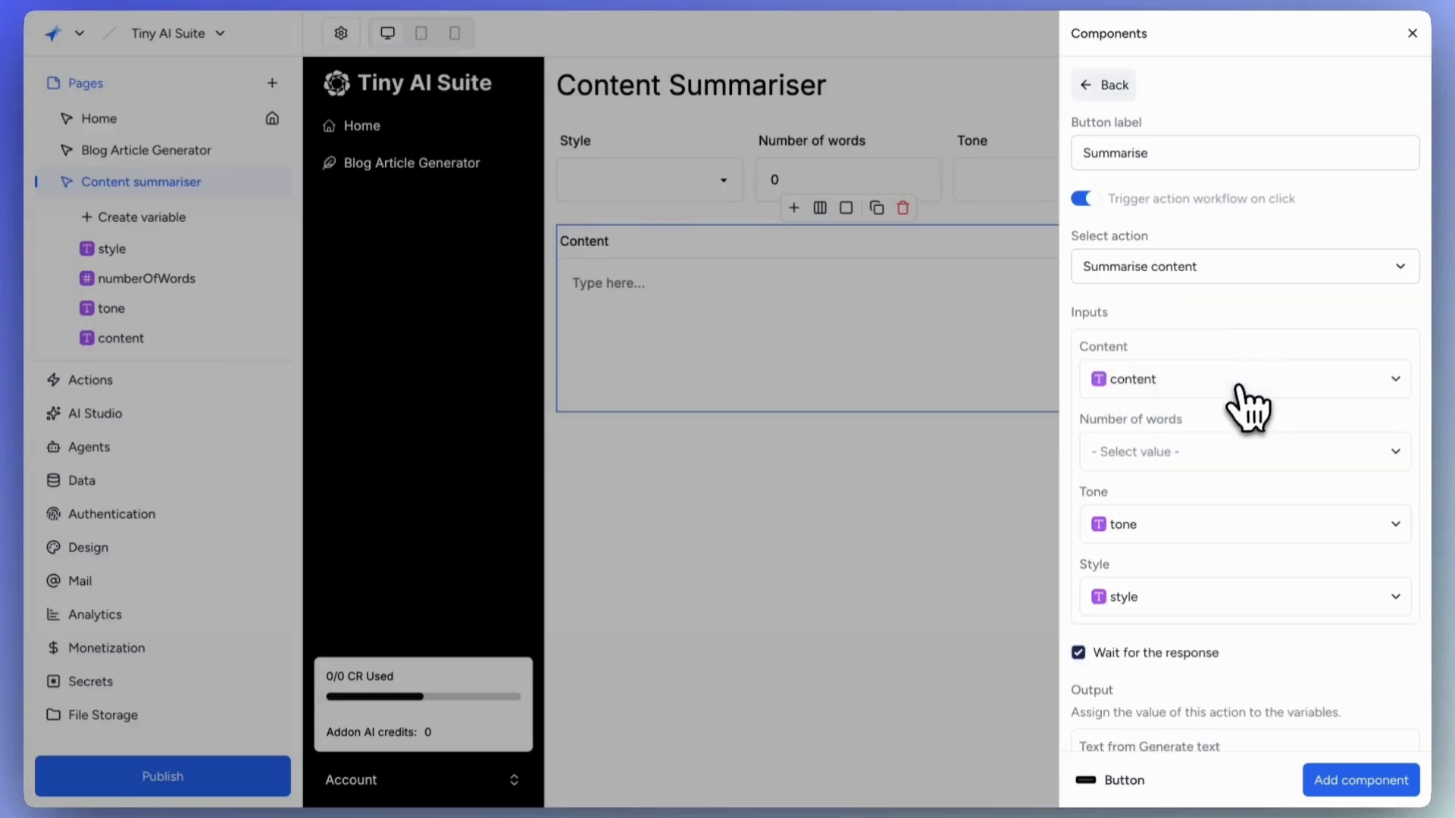
Map Number of words to numberOfWords, discard the suggested output variable, and insert the button.
{"action": "left_click", "coordinate": [1154, 451]}
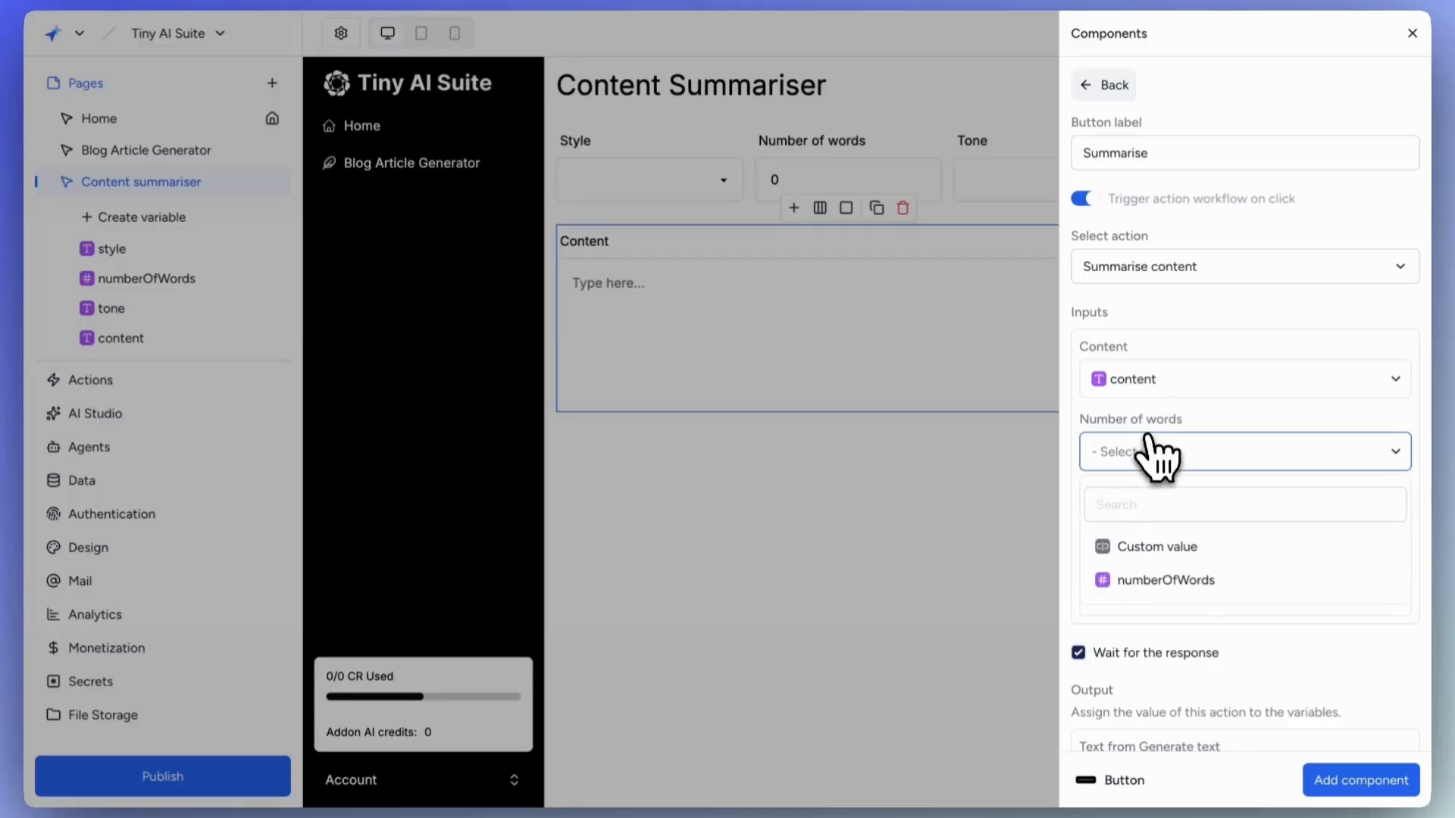
{"action": "left_click", "coordinate": [1160, 581]}
{"action": "scroll", "coordinate": [1175, 599], "scroll_direction": "down", "scroll_amount": 1}
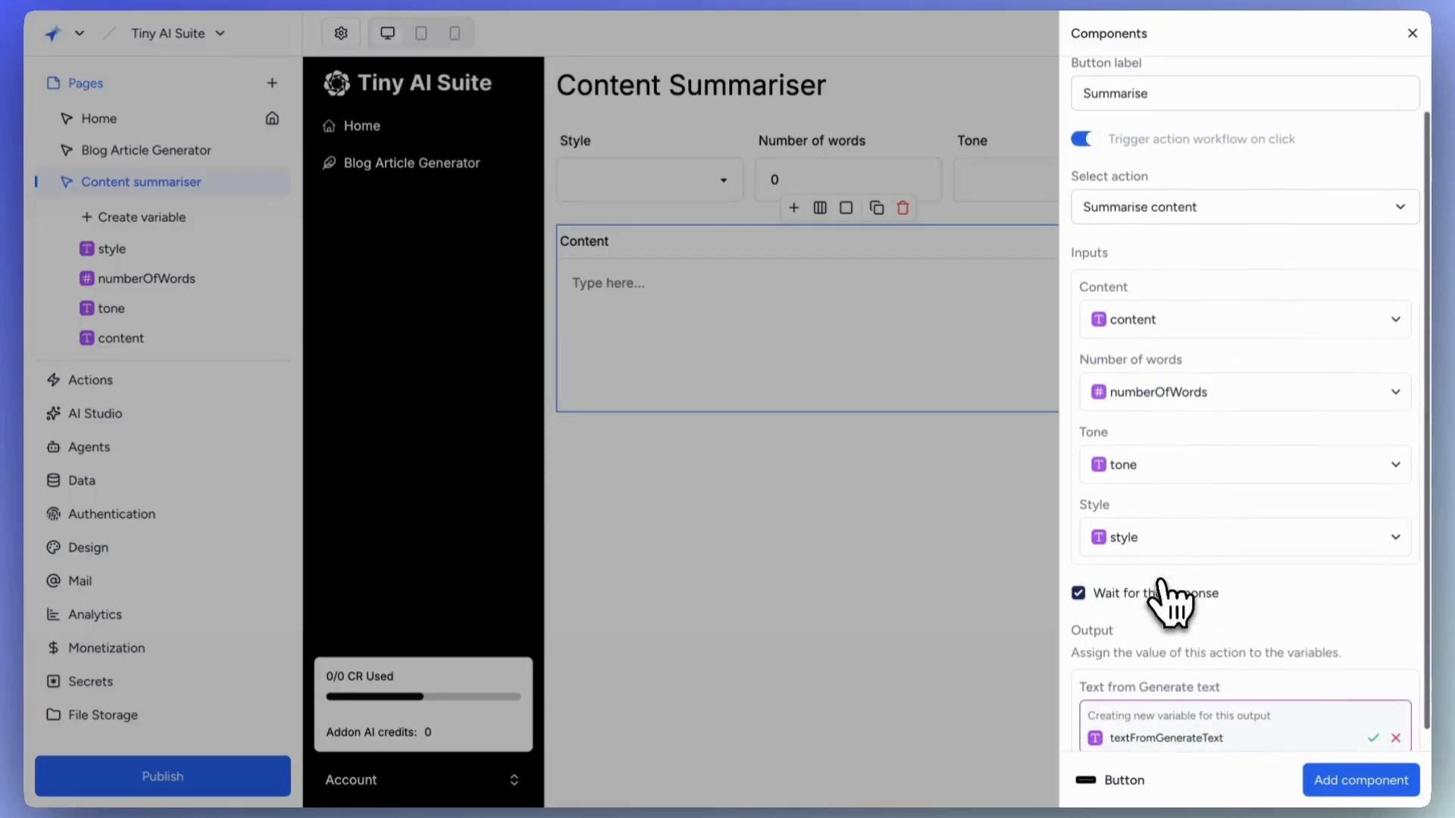
{"action": "scroll", "coordinate": [1107, 522], "scroll_direction": "down", "scroll_amount": 1}
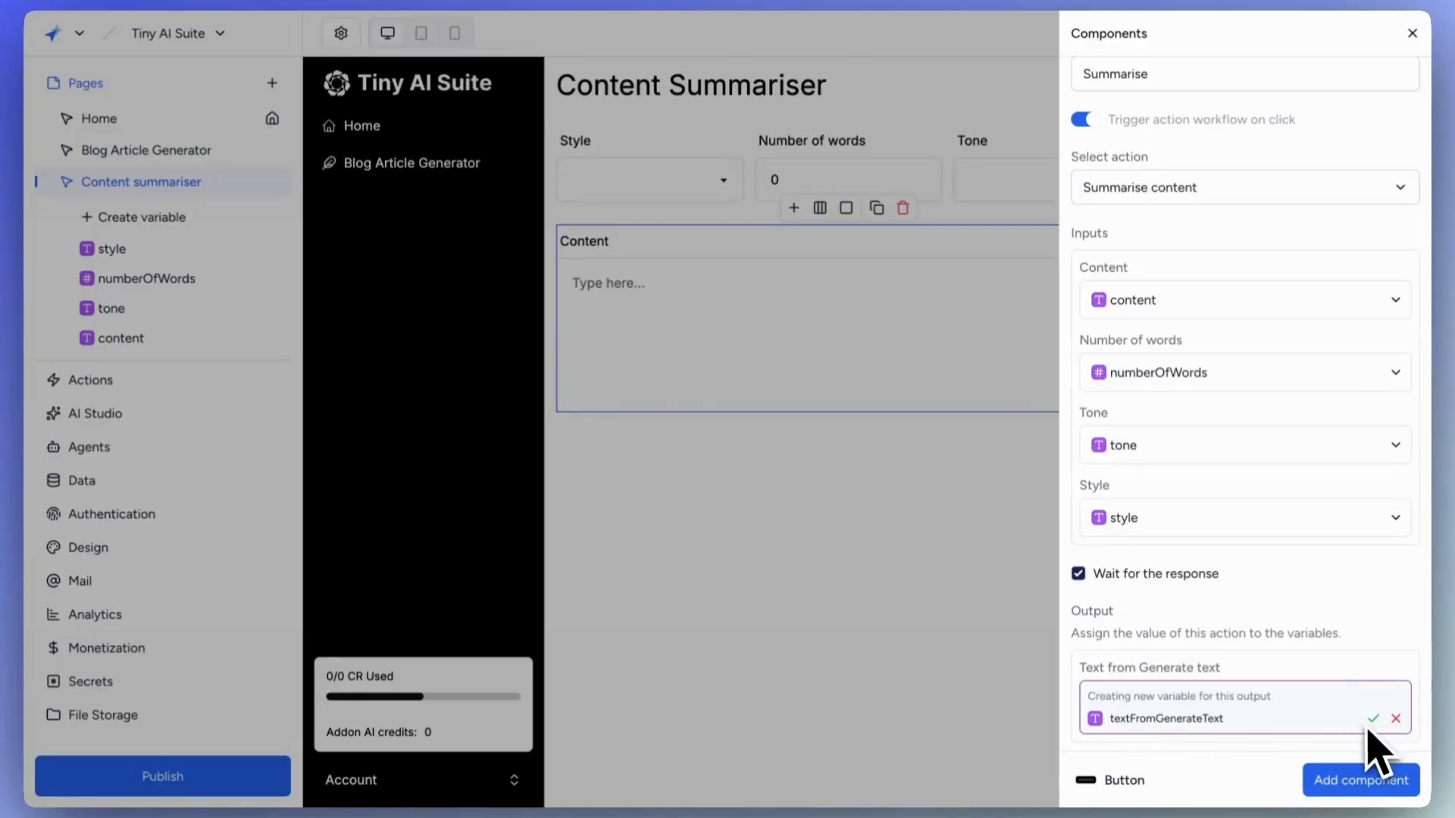
{"action": "scroll", "coordinate": [1163, 723], "scroll_direction": "down", "scroll_amount": 1}
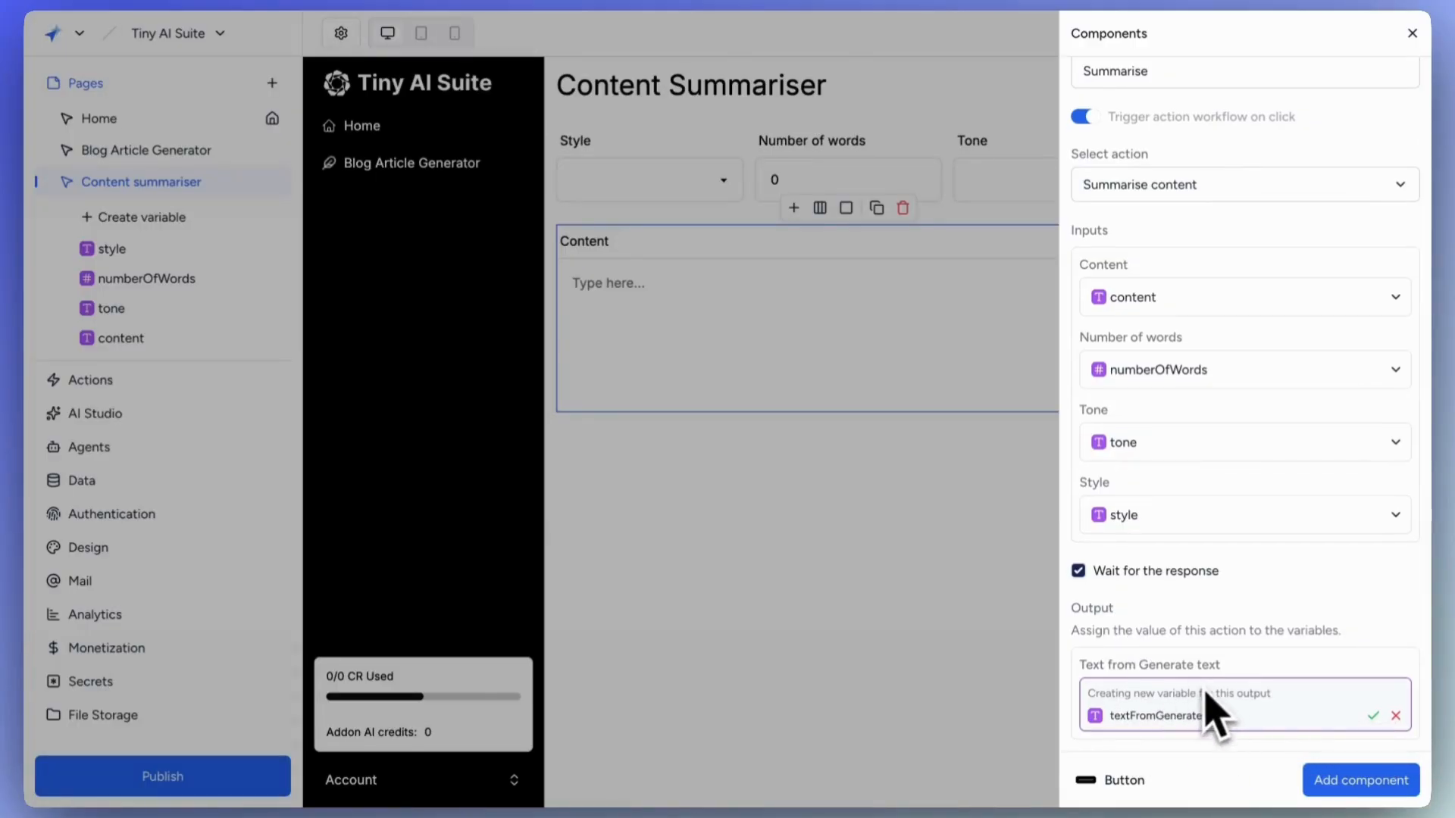
{"action": "left_click", "coordinate": [1395, 716]}
{"action": "left_click", "coordinate": [1360, 781]}
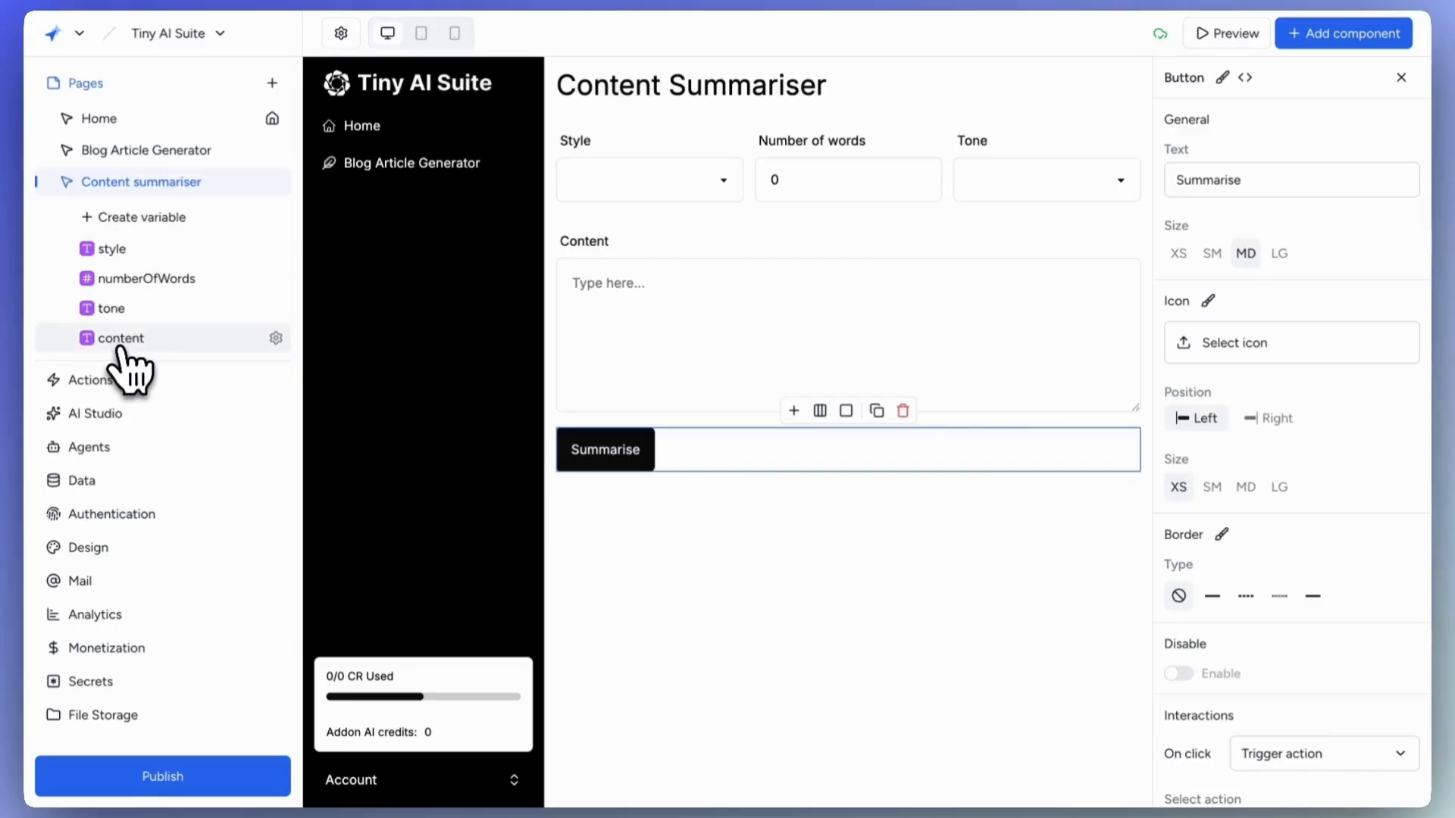
Create a new page text variable named summary.
{"action": "left_click", "coordinate": [141, 217]}
{"action": "left_click", "coordinate": [364, 114]}
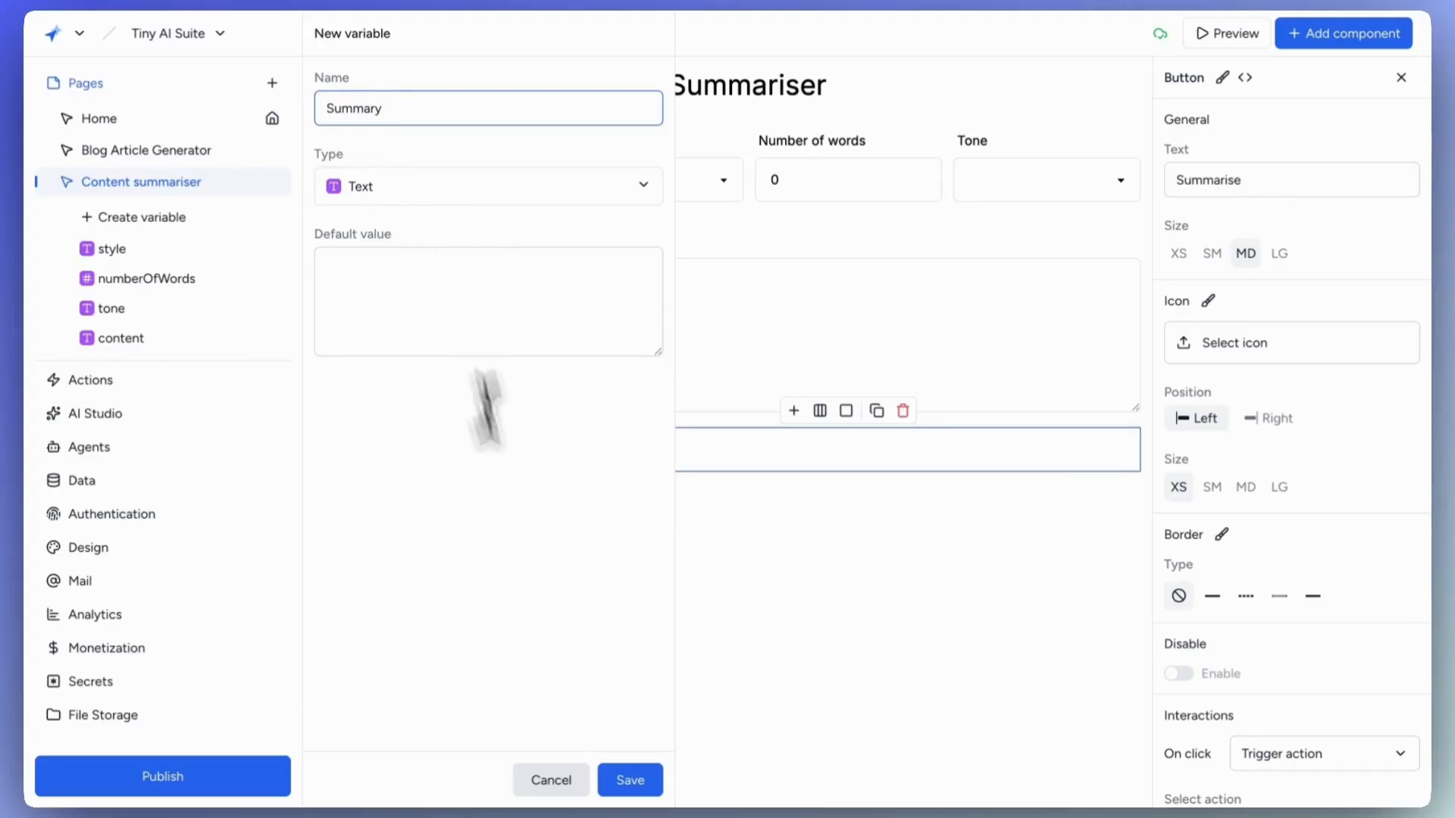
{"action": "left_click", "coordinate": [640, 782]}
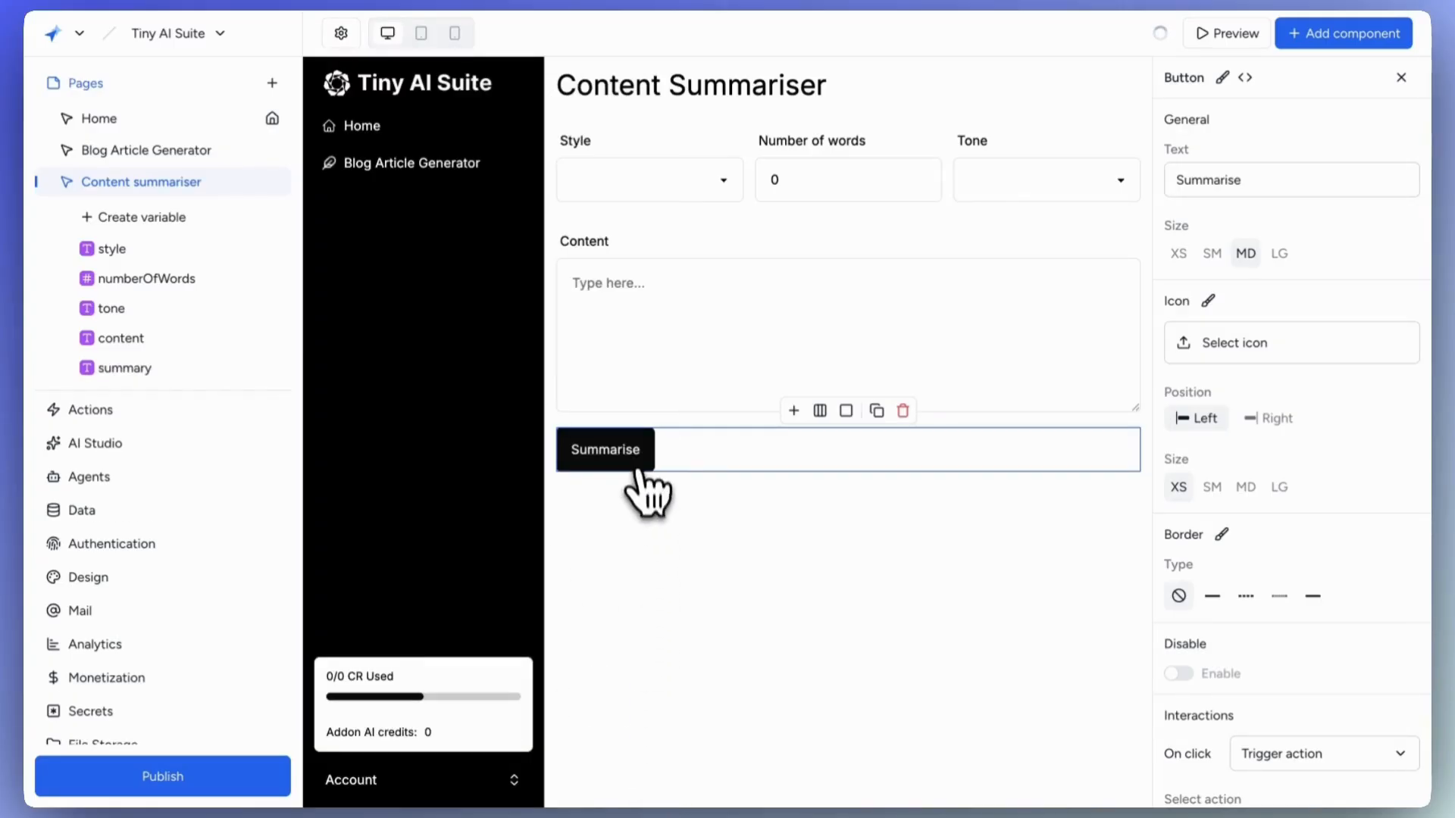
Store the button's 'Text from Generate text' output in the summary variable.
{"action": "scroll", "coordinate": [1267, 629], "scroll_direction": "down", "scroll_amount": 4}
{"action": "scroll", "coordinate": [1250, 513], "scroll_direction": "down", "scroll_amount": 6}
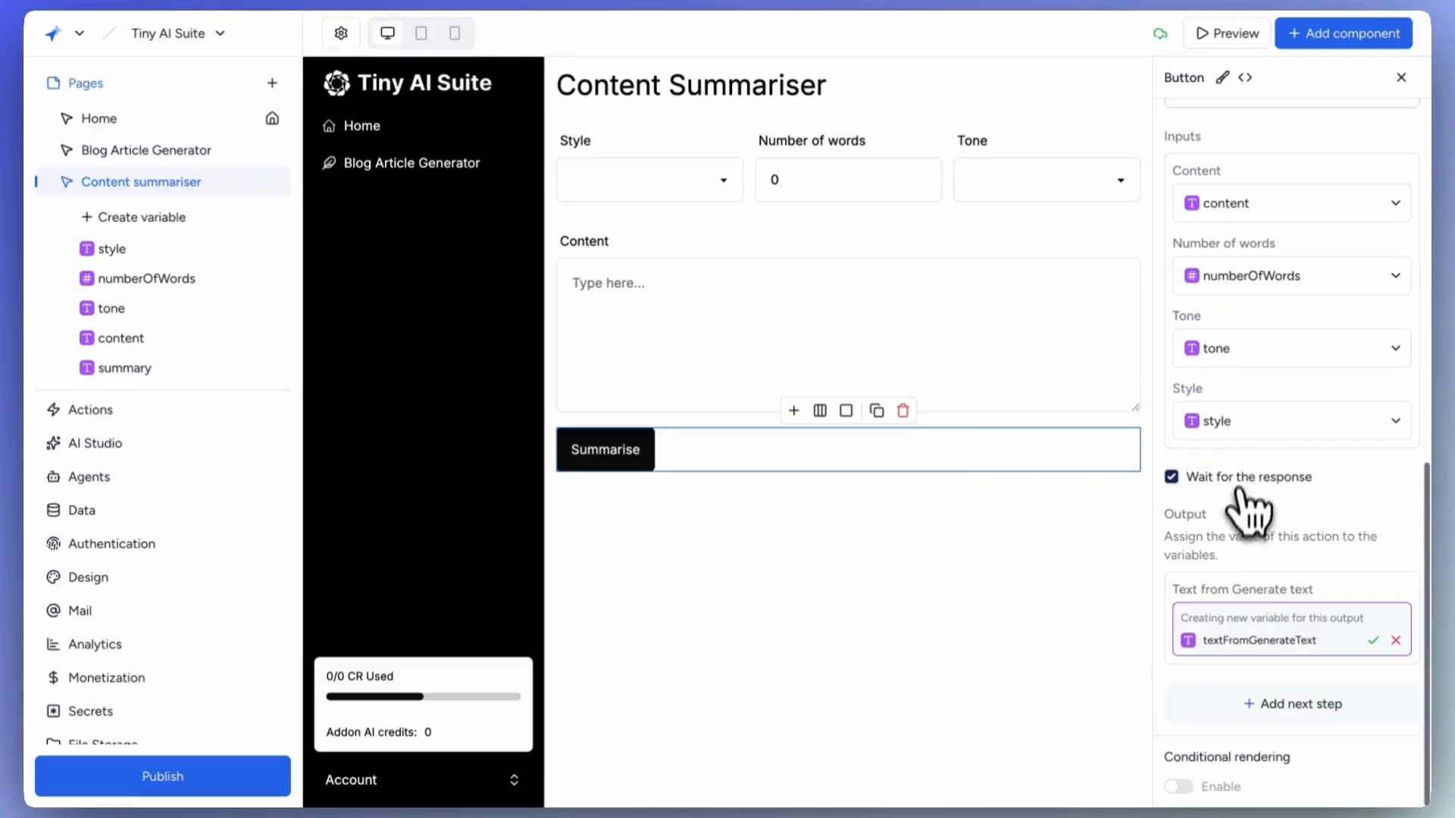
{"action": "left_click", "coordinate": [1395, 644]}
{"action": "scroll", "coordinate": [1260, 740], "scroll_direction": "down", "scroll_amount": 2}
{"action": "left_click", "coordinate": [1260, 781]}
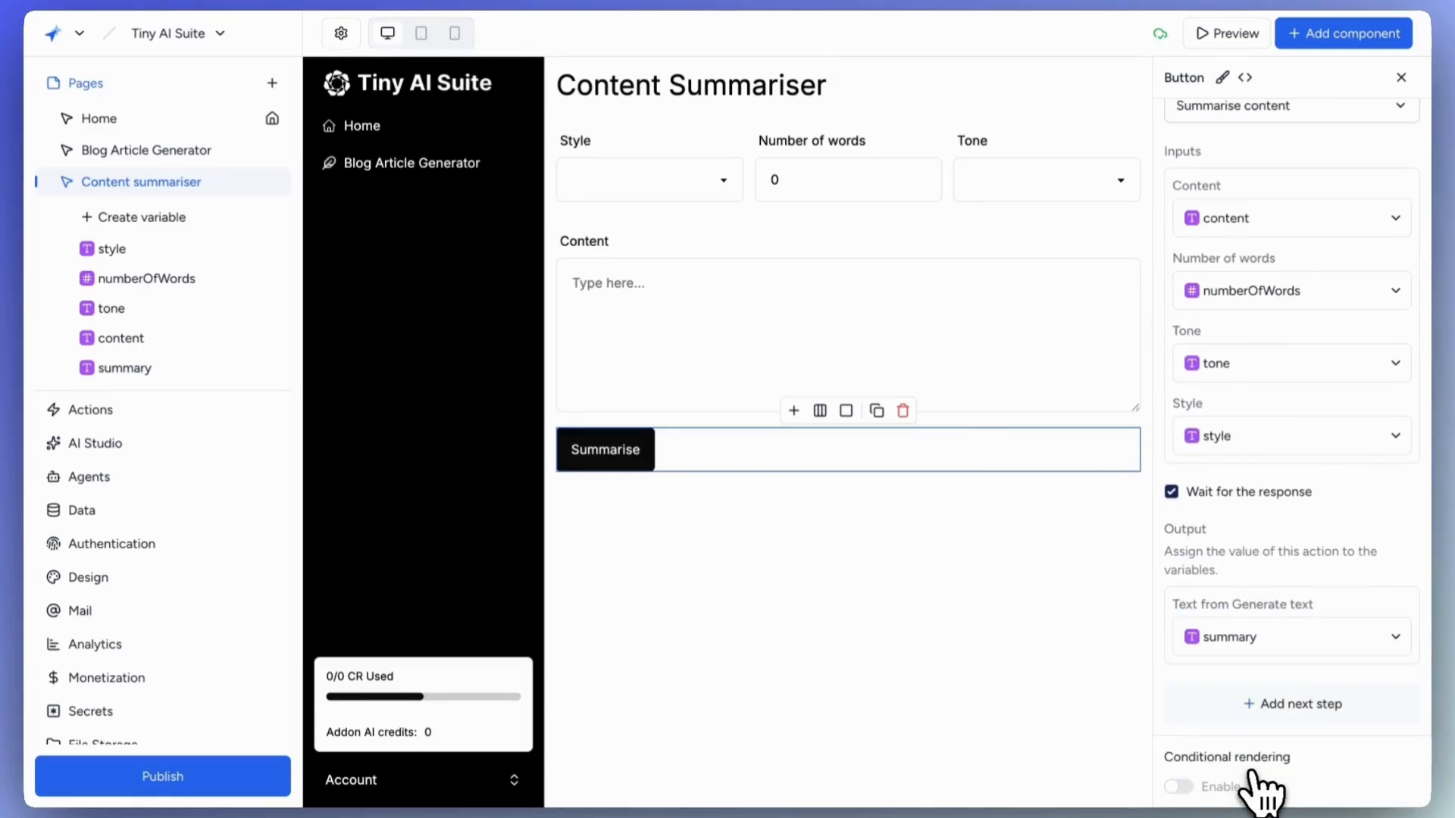
{"action": "left_click", "coordinate": [853, 466]}
Add a container with an AI response block that displays the summary variable.
{"action": "left_click", "coordinate": [1344, 33]}
{"action": "left_click", "coordinate": [1113, 144]}
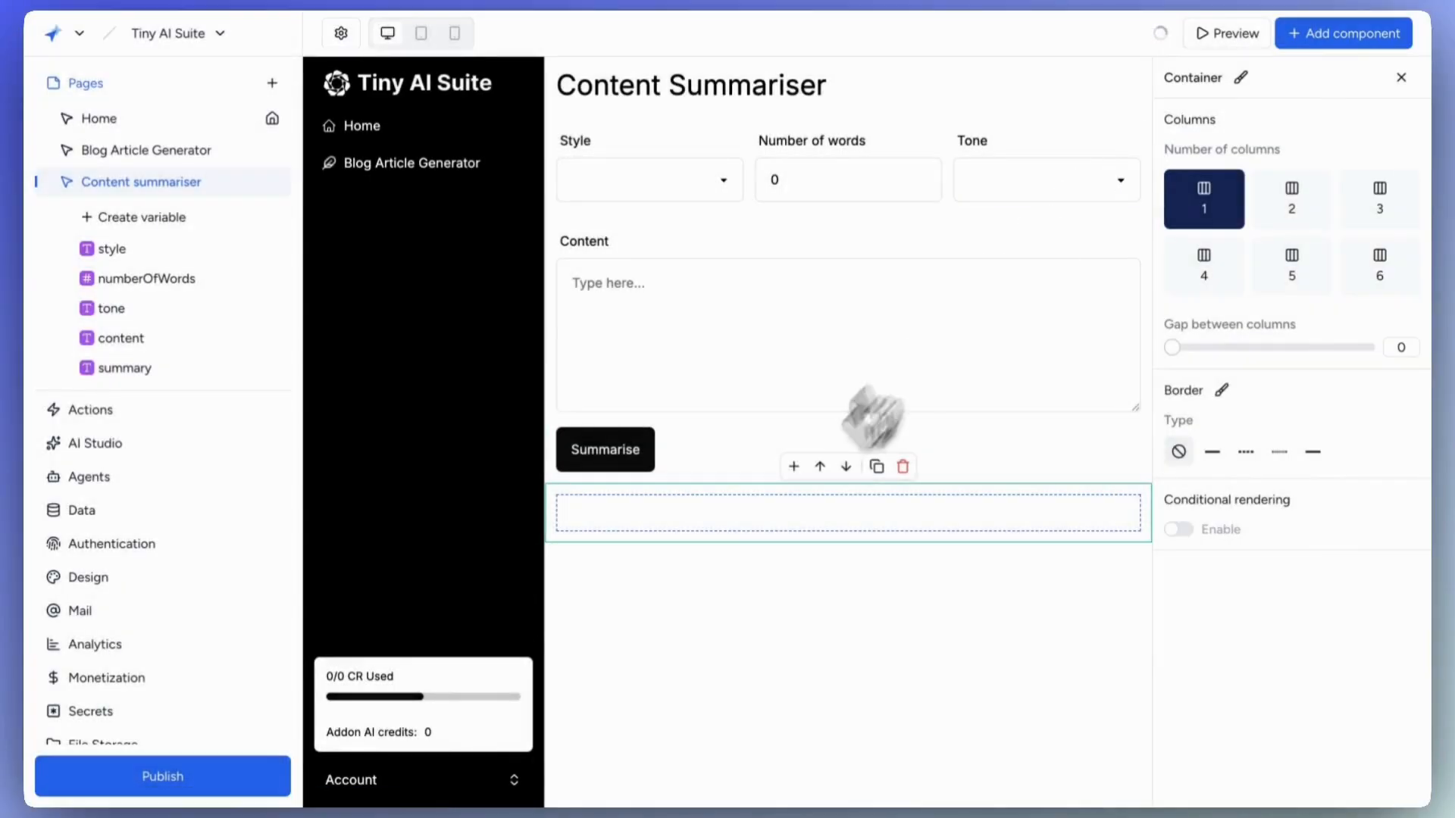
{"action": "left_click", "coordinate": [793, 466]}
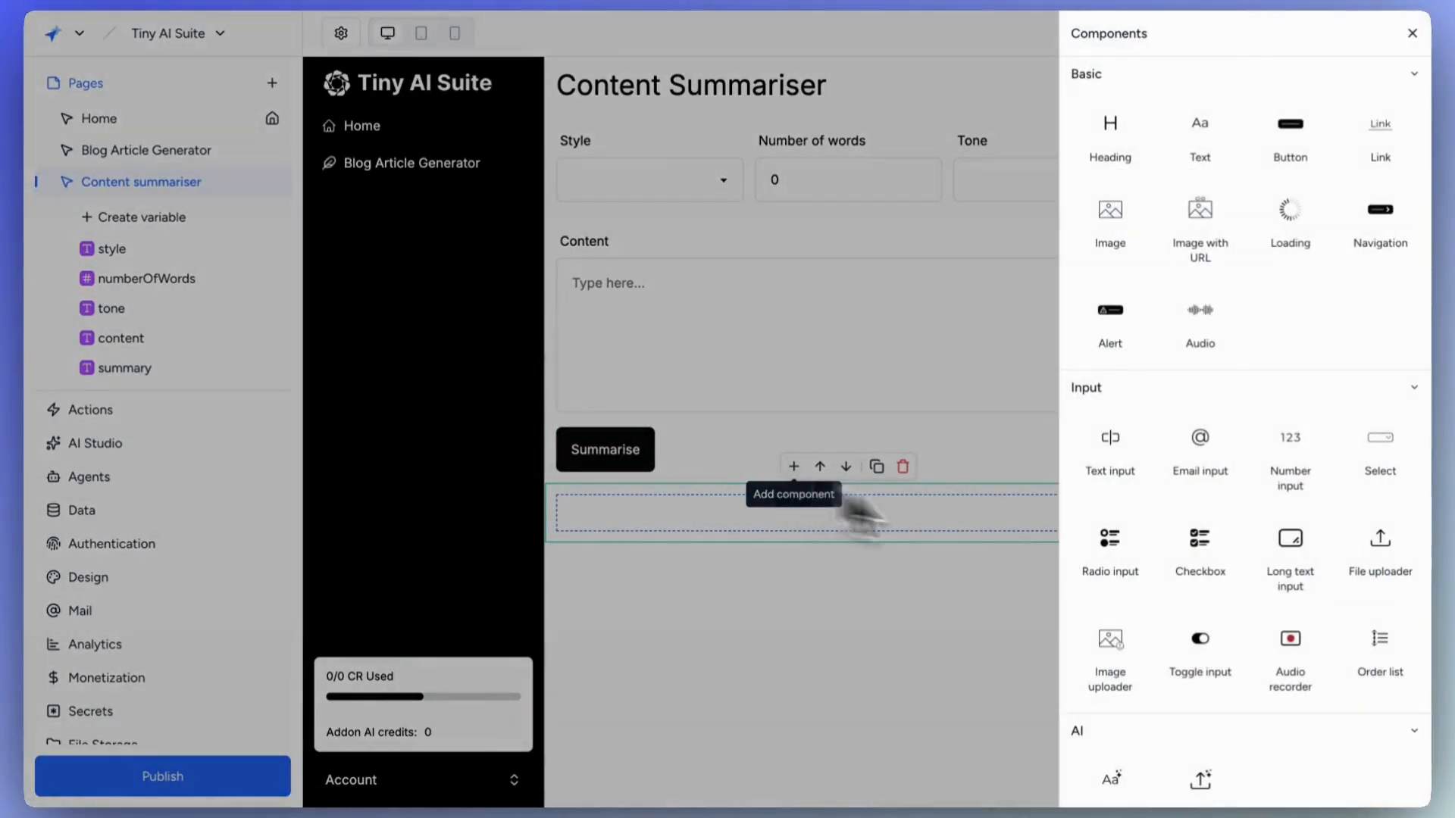
{"action": "scroll", "coordinate": [1304, 649], "scroll_direction": "down", "scroll_amount": 5}
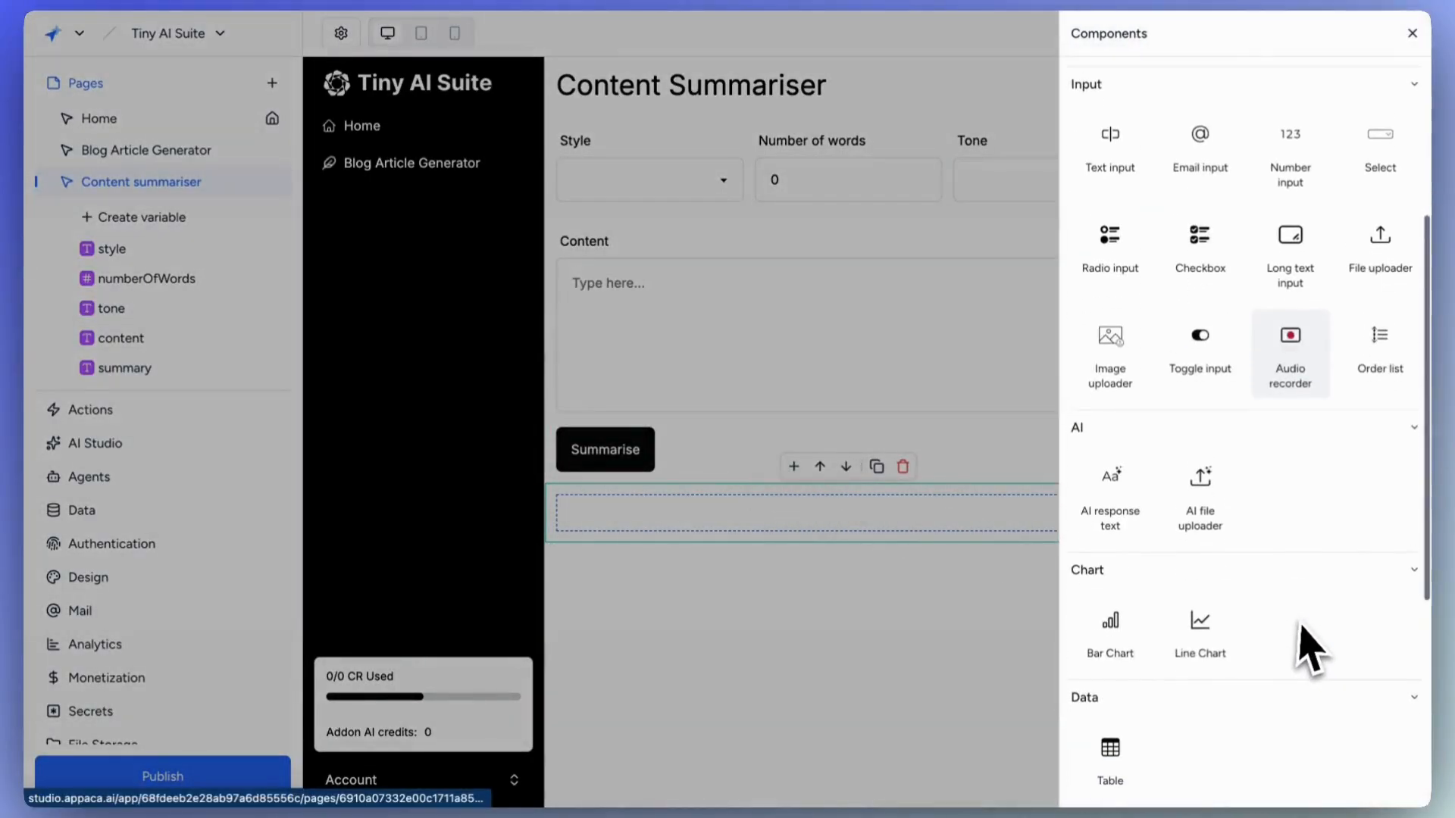
{"action": "left_click", "coordinate": [1127, 501]}
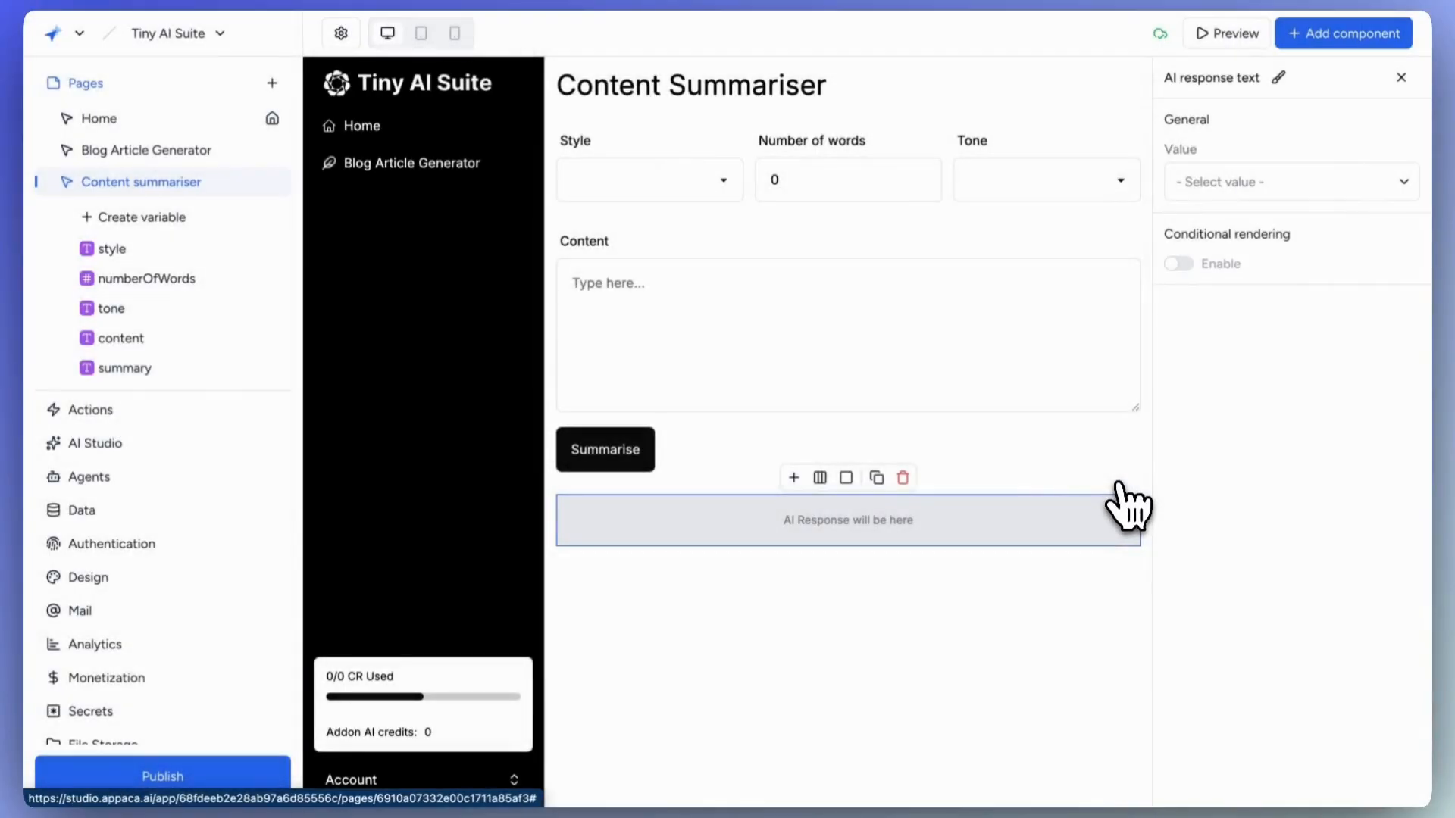
{"action": "left_click", "coordinate": [1223, 187]}
{"action": "scroll", "coordinate": [1234, 288], "scroll_direction": "down", "scroll_amount": 2}
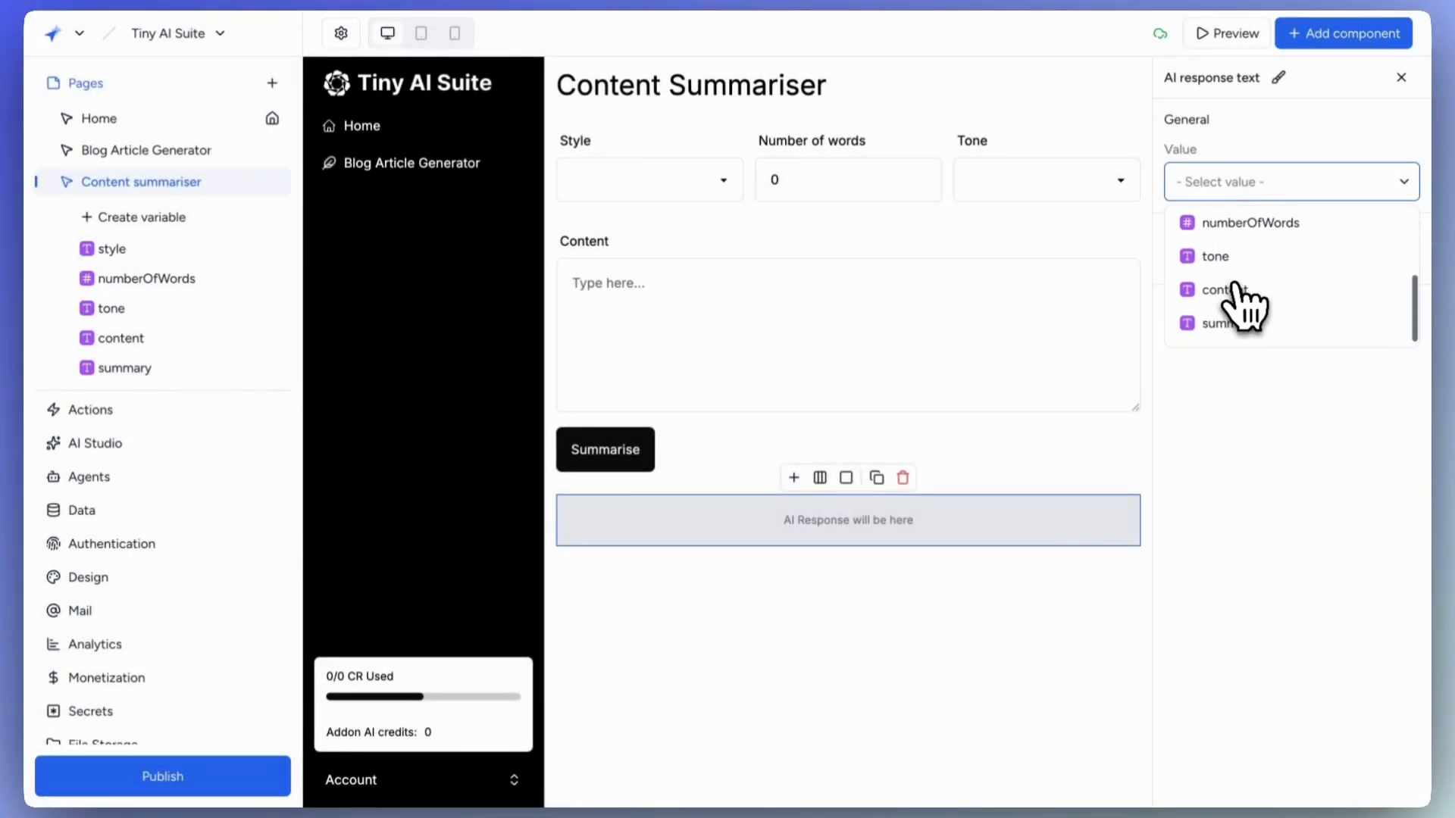
{"action": "left_click", "coordinate": [1221, 322]}
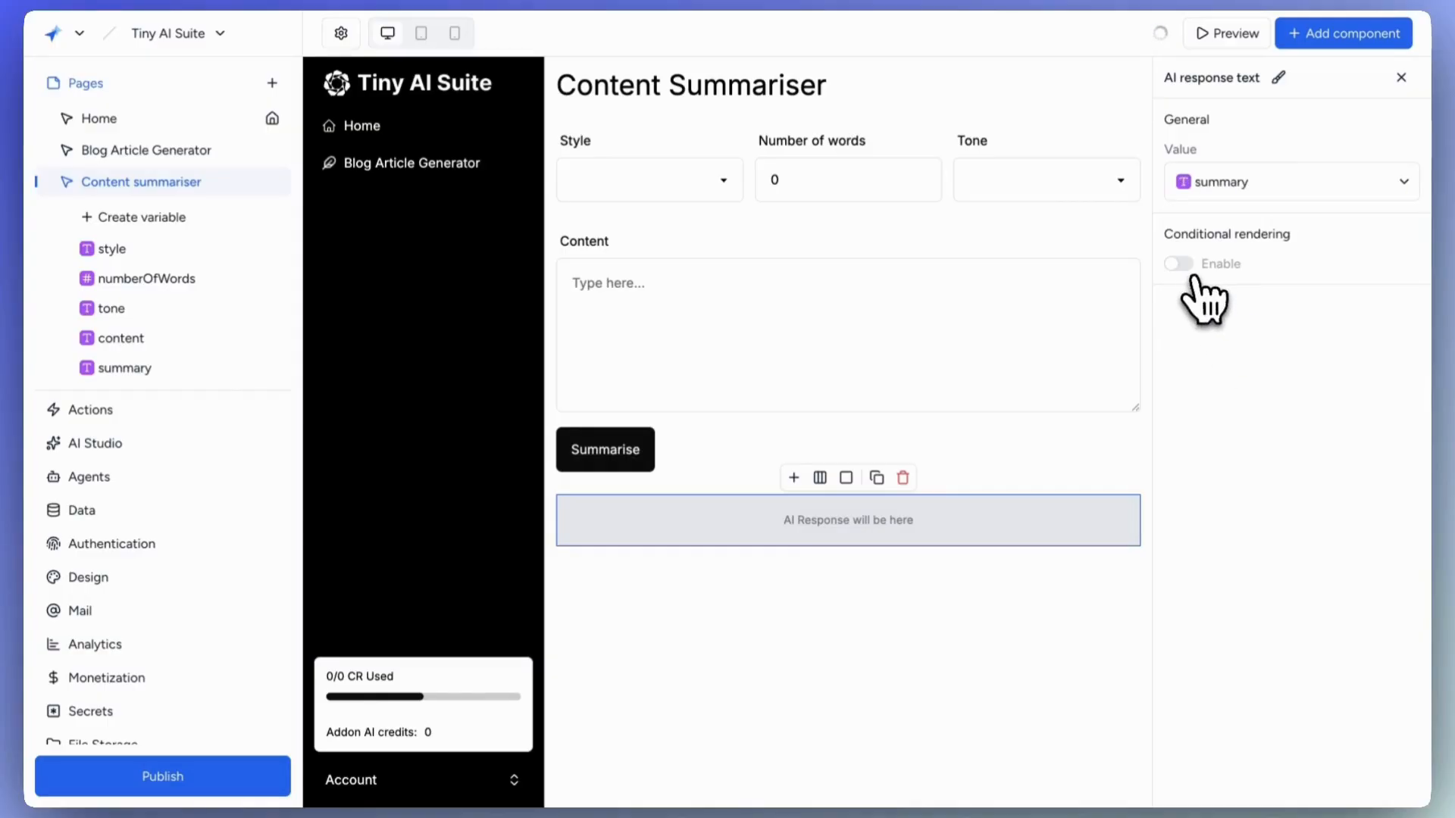
Enable conditional rendering so the container shows only when summary is Not empty.
{"action": "left_click", "coordinate": [846, 479]}
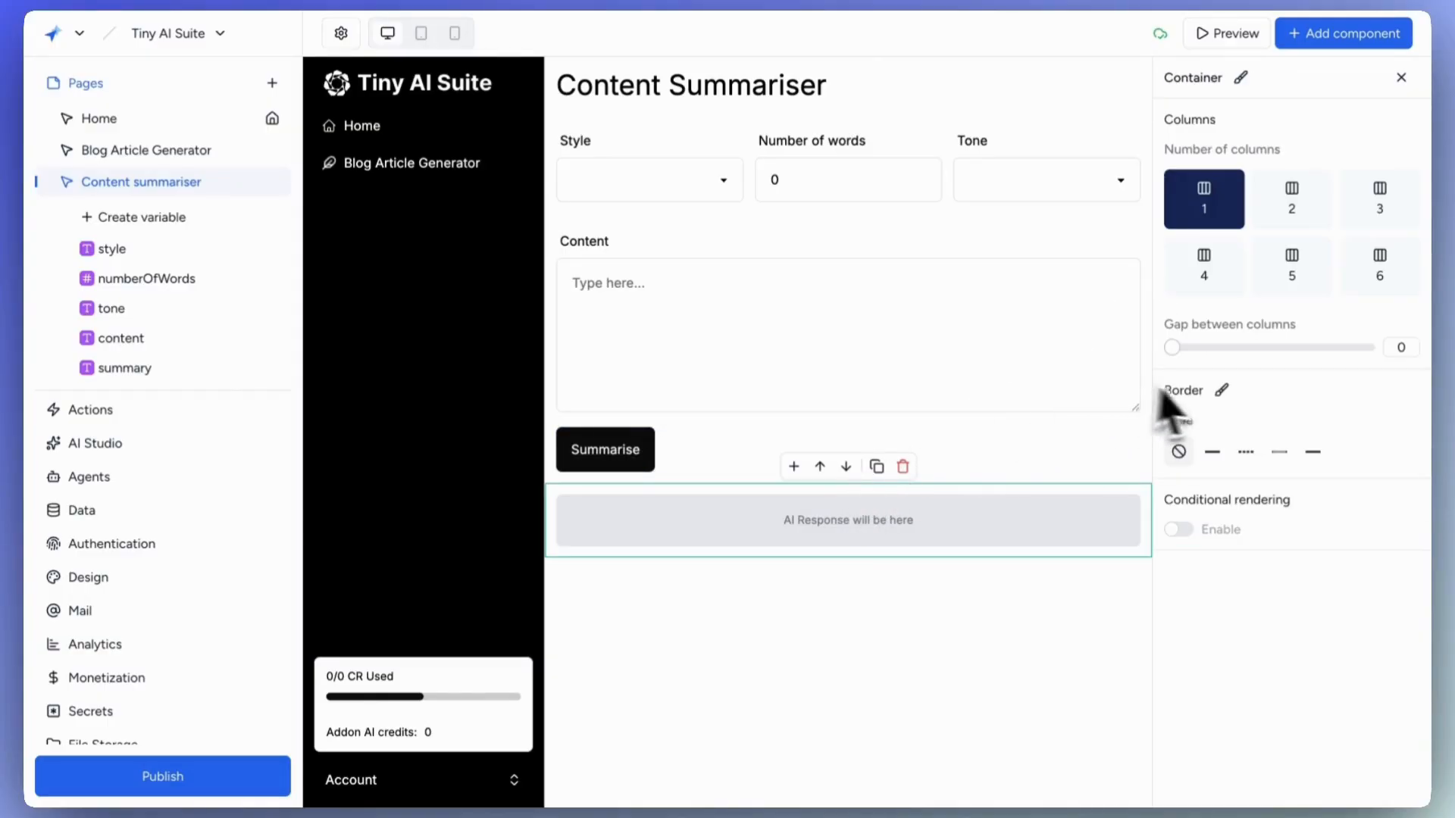
{"action": "left_click", "coordinate": [1183, 529]}
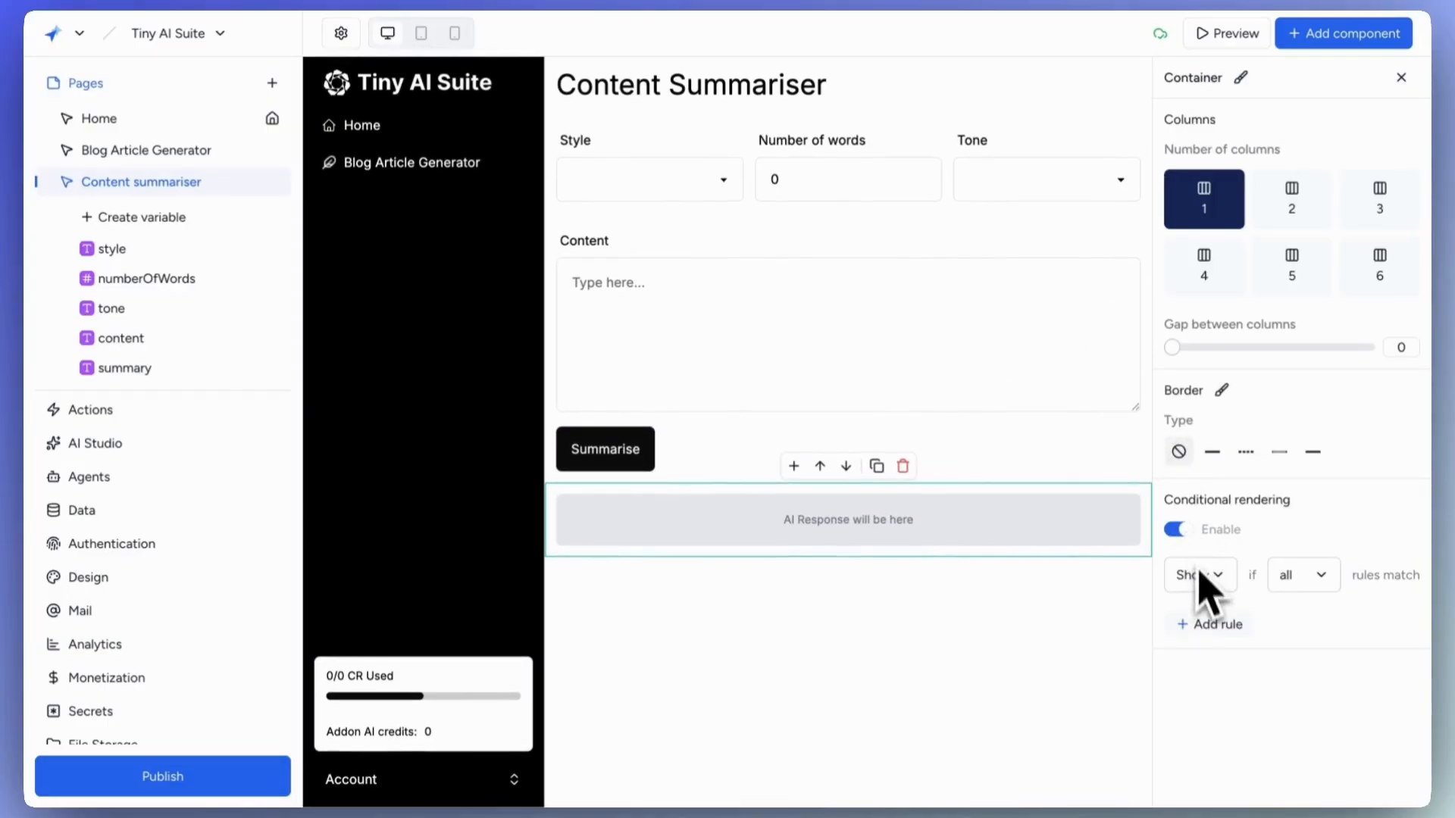
{"action": "left_click", "coordinate": [1231, 626]}
{"action": "scroll", "coordinate": [1229, 637], "scroll_direction": "down", "scroll_amount": 2}
{"action": "left_click", "coordinate": [1244, 566]}
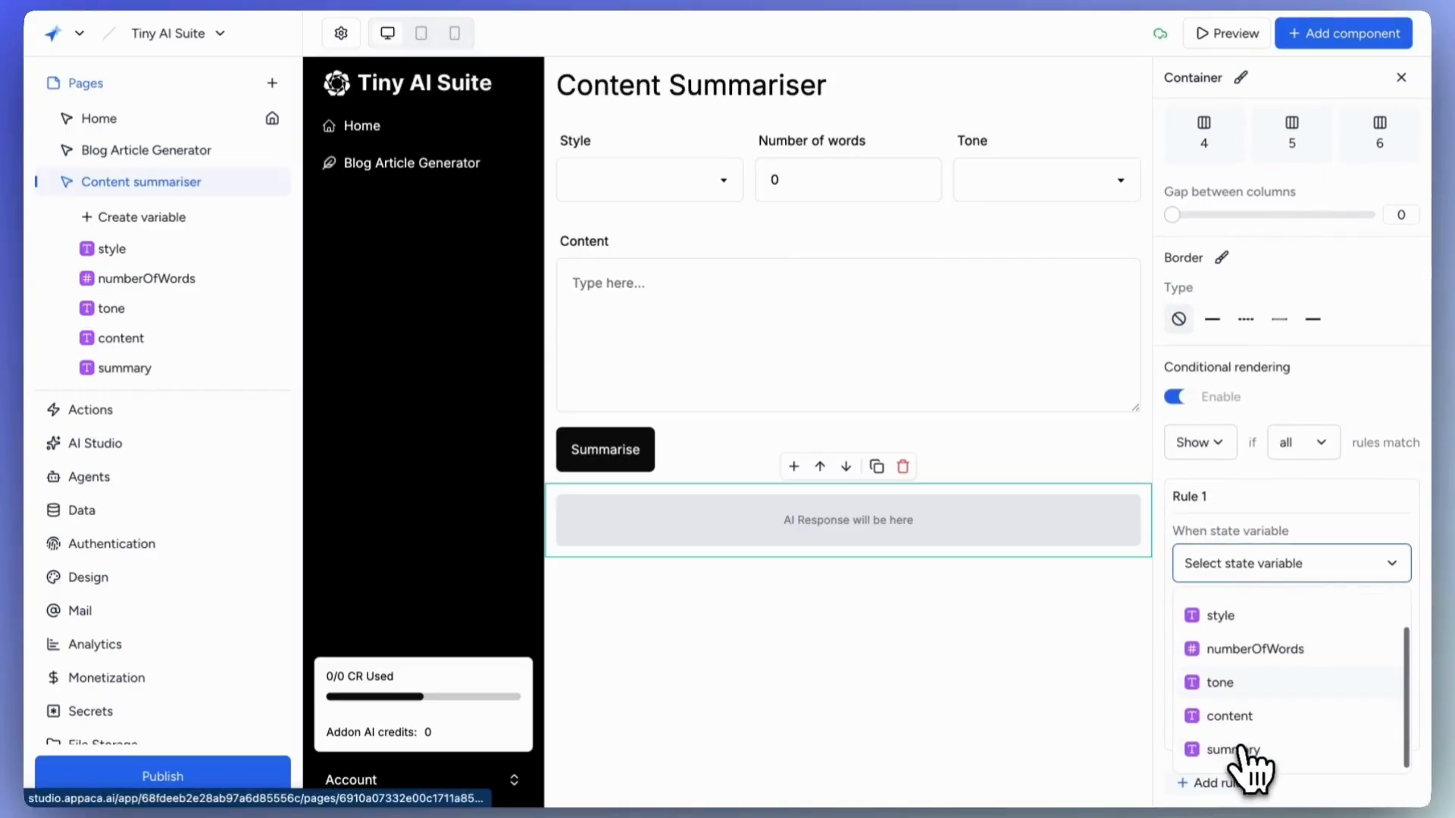
{"action": "left_click", "coordinate": [1235, 746]}
{"action": "left_click", "coordinate": [1235, 636]}
{"action": "scroll", "coordinate": [1229, 751], "scroll_direction": "down", "scroll_amount": 1}
{"action": "left_click", "coordinate": [1223, 744]}
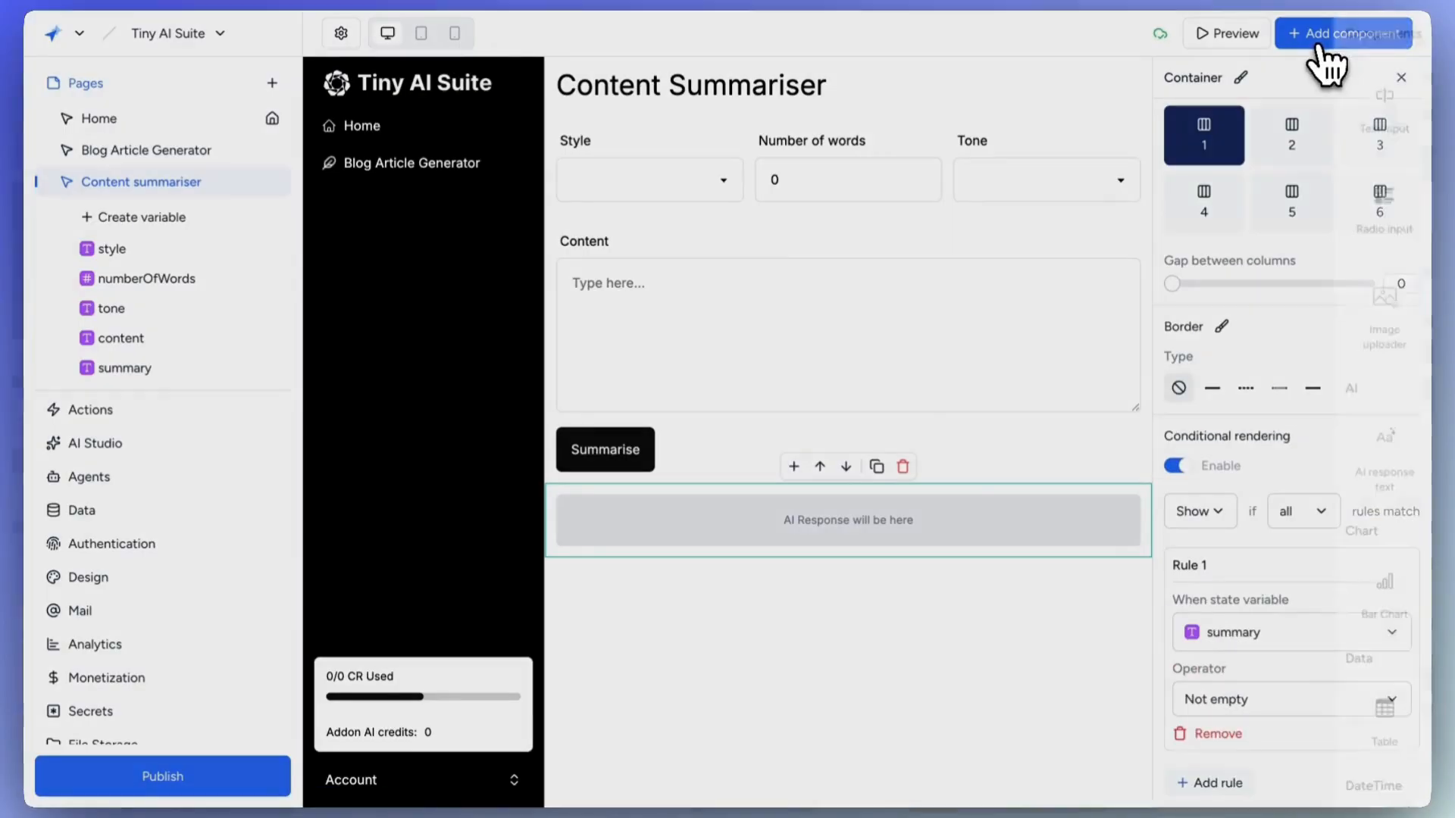
Add another container with an H4 heading reading 'My summaries'.
{"action": "left_click", "coordinate": [1331, 34]}
{"action": "left_click", "coordinate": [1115, 137]}
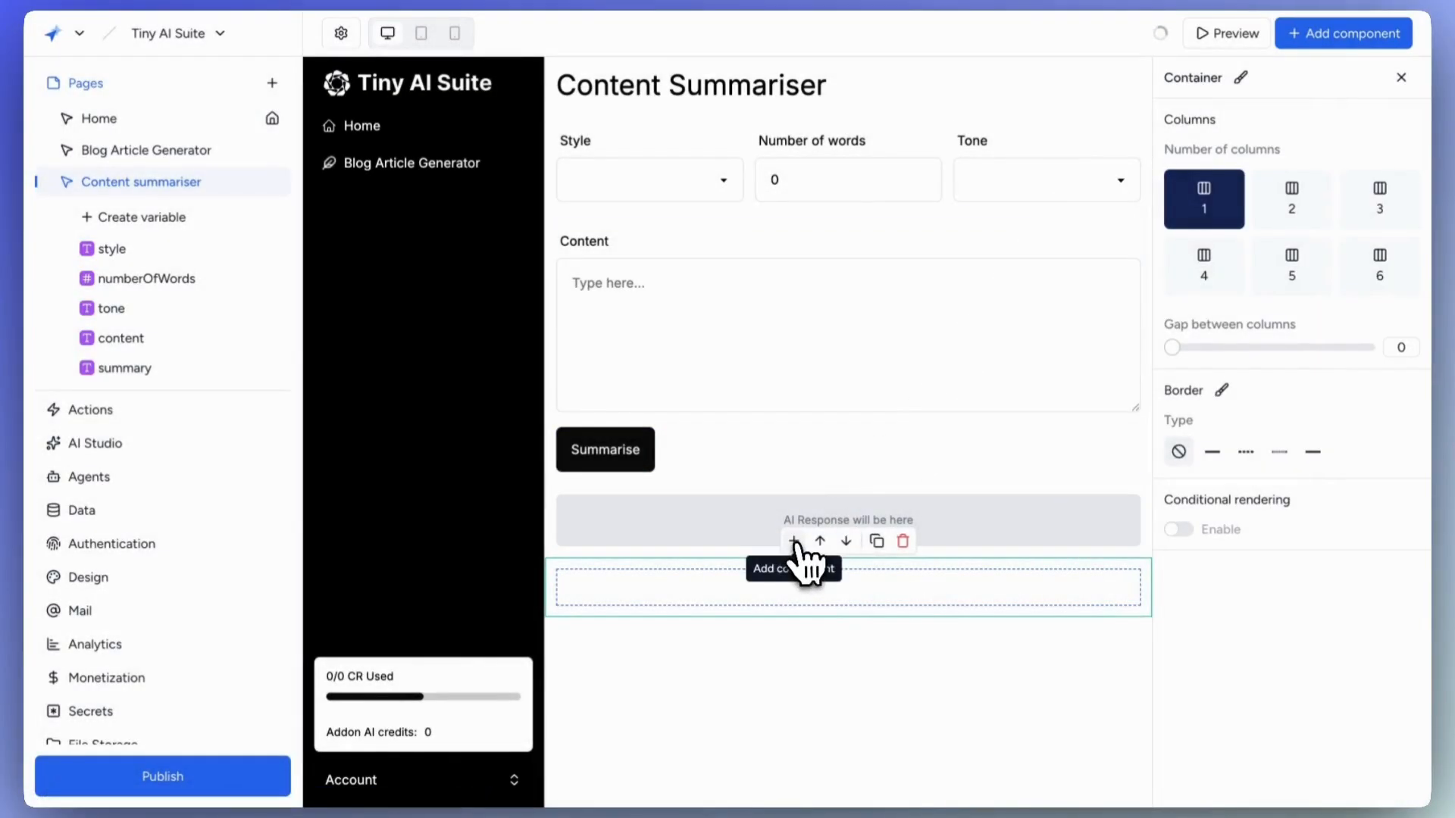
{"action": "left_click", "coordinate": [794, 541]}
{"action": "left_click", "coordinate": [1129, 144]}
{"action": "triple_click", "coordinate": [1253, 182]}
{"action": "type", "text": "My summaries"}
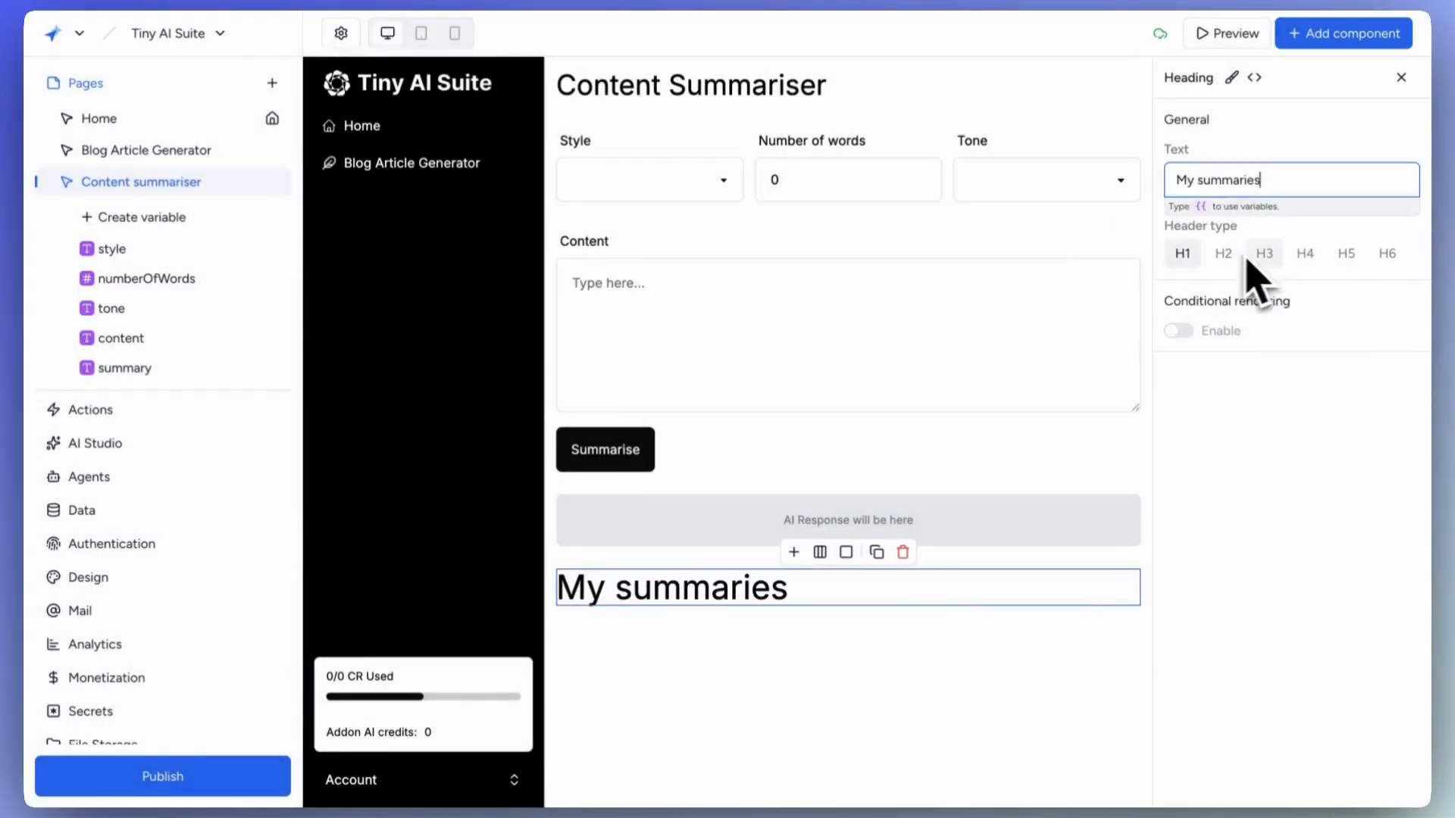
{"action": "left_click", "coordinate": [1223, 254]}
{"action": "left_click", "coordinate": [1303, 254]}
{"action": "left_click", "coordinate": [794, 552]}
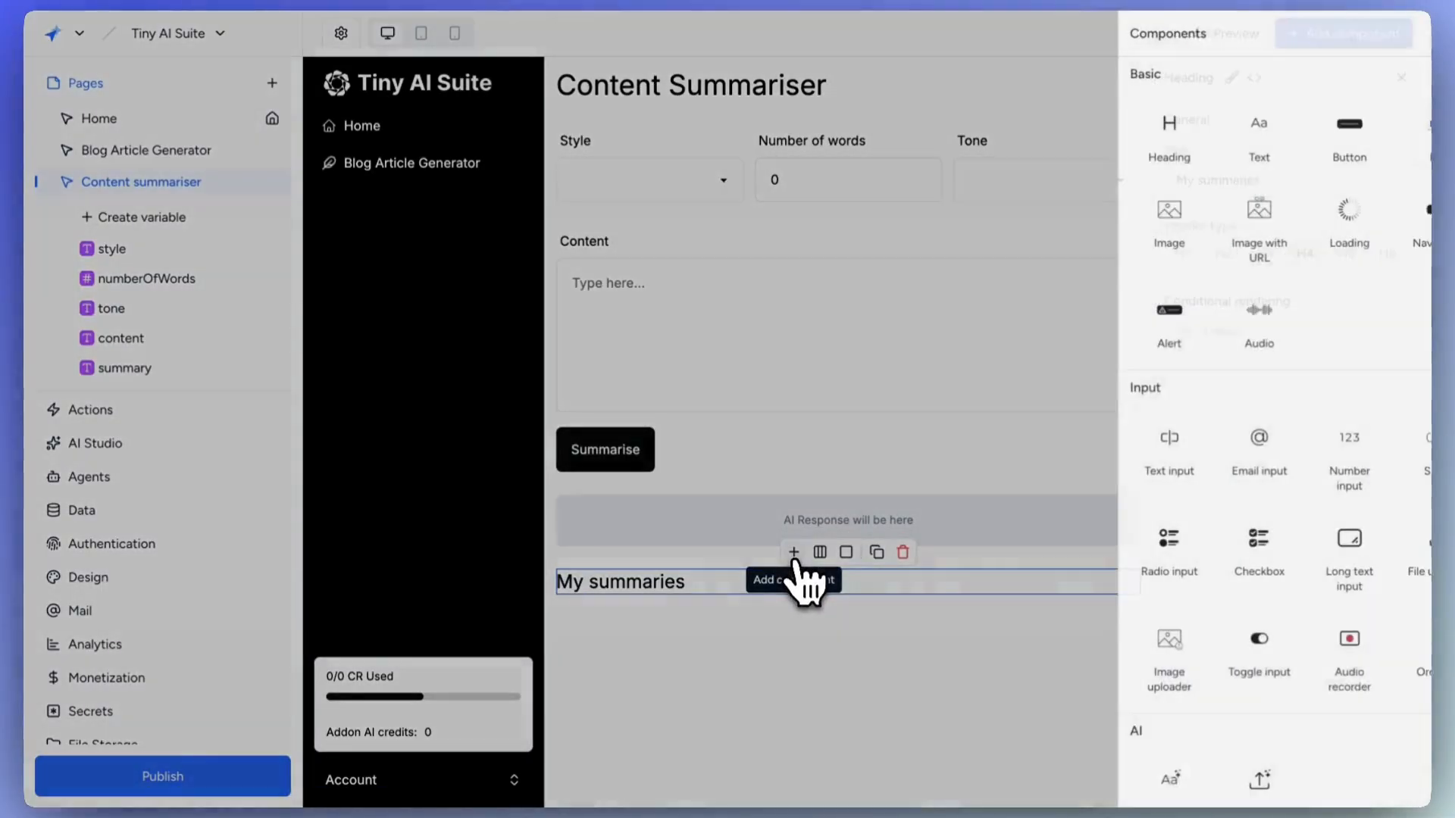
{"action": "scroll", "coordinate": [1145, 637], "scroll_direction": "down", "scroll_amount": 6}
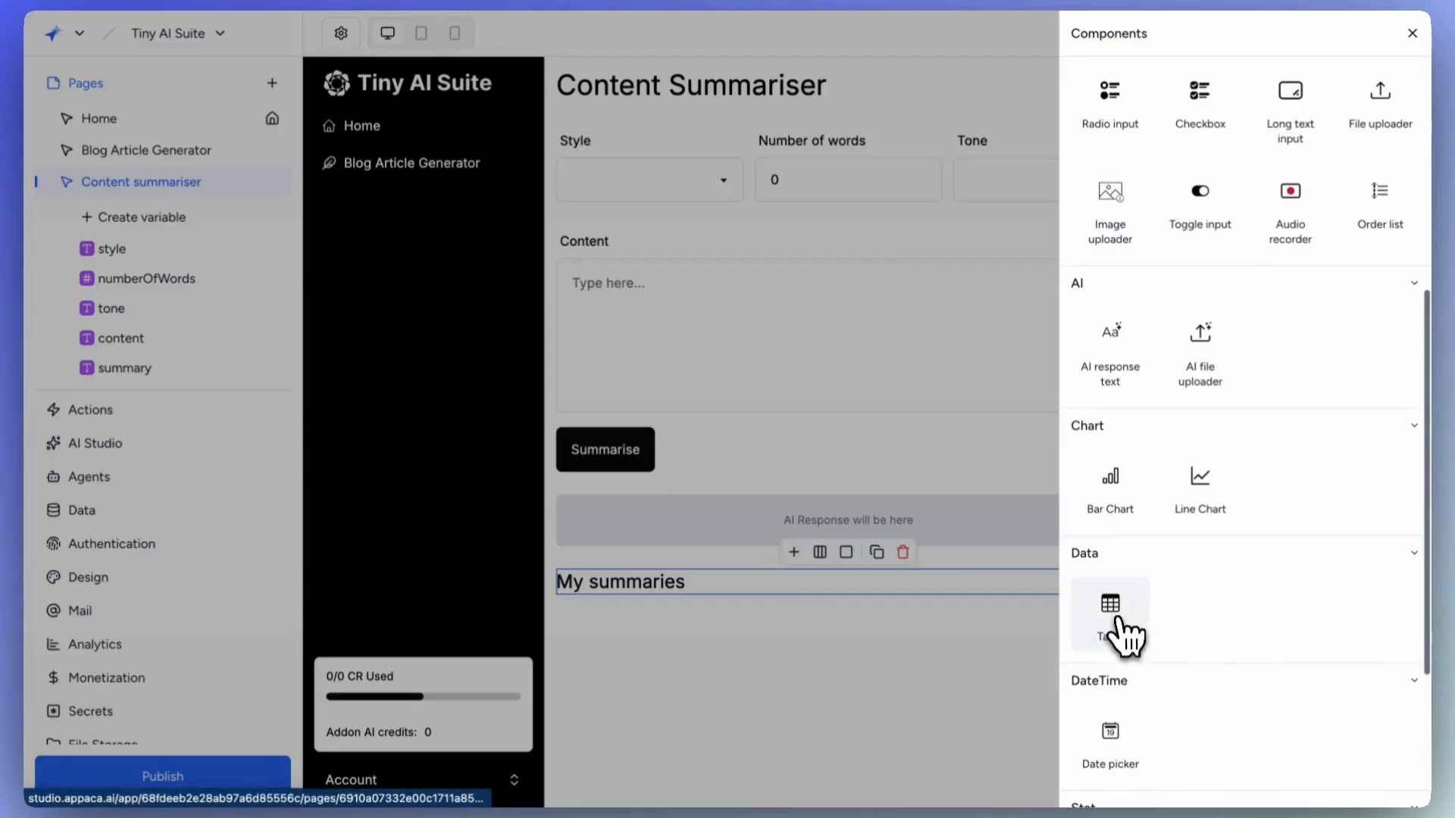
Add a Table with source type Database, linked to the Content Summaries table.
{"action": "left_click", "coordinate": [1120, 629]}
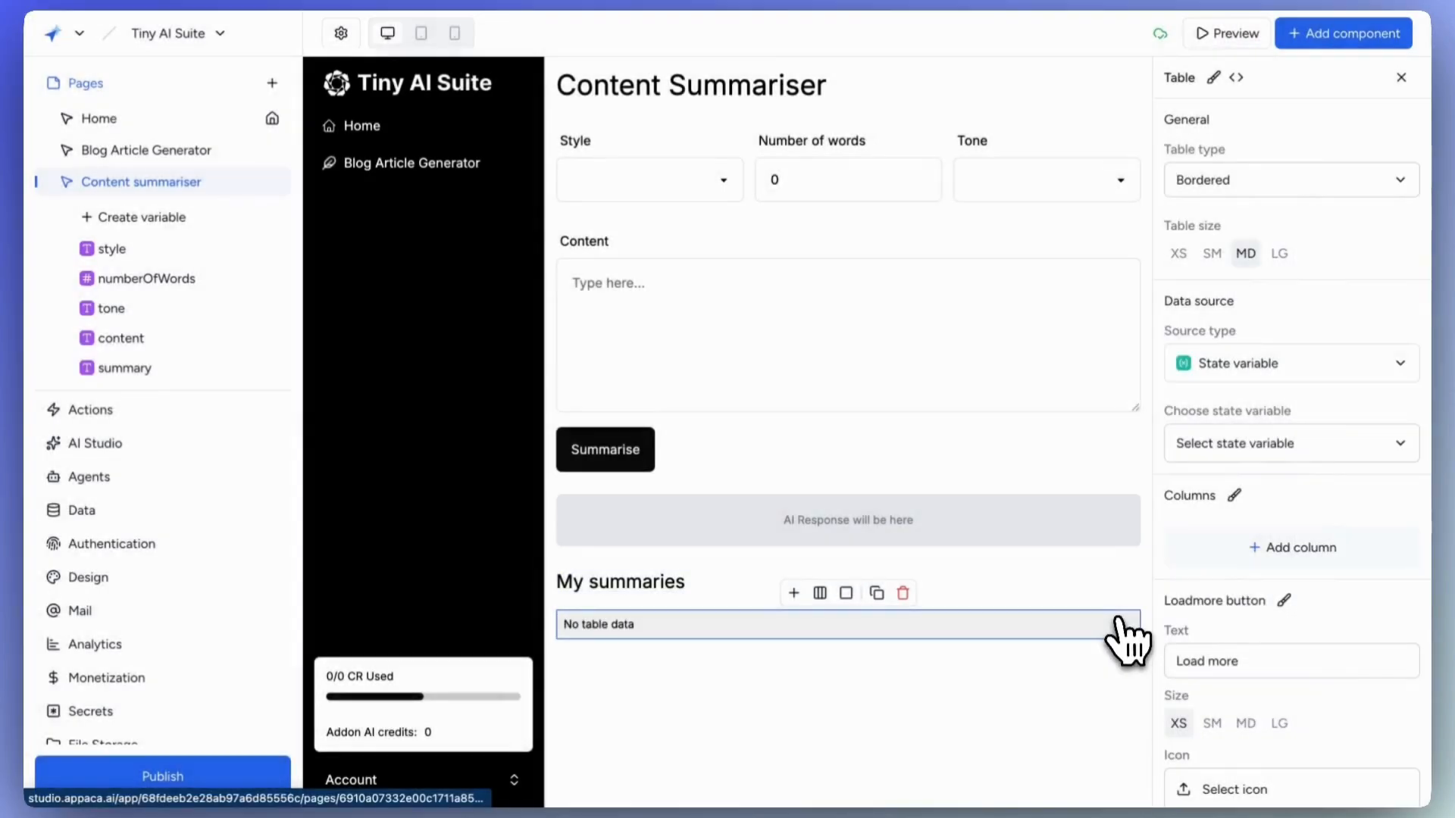
{"action": "left_click", "coordinate": [1221, 377]}
{"action": "left_click", "coordinate": [1242, 447]}
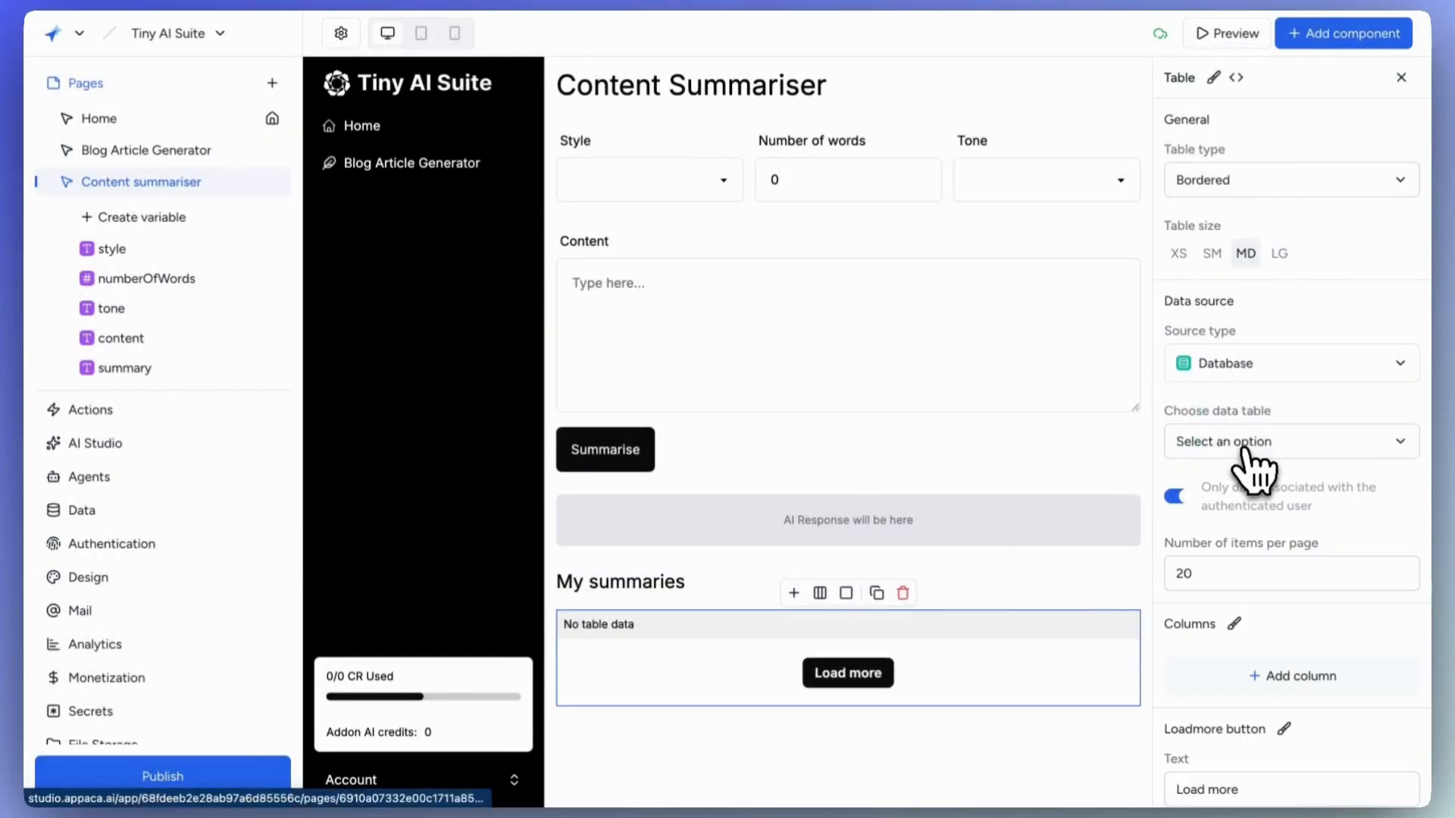
{"action": "left_click", "coordinate": [1254, 447]}
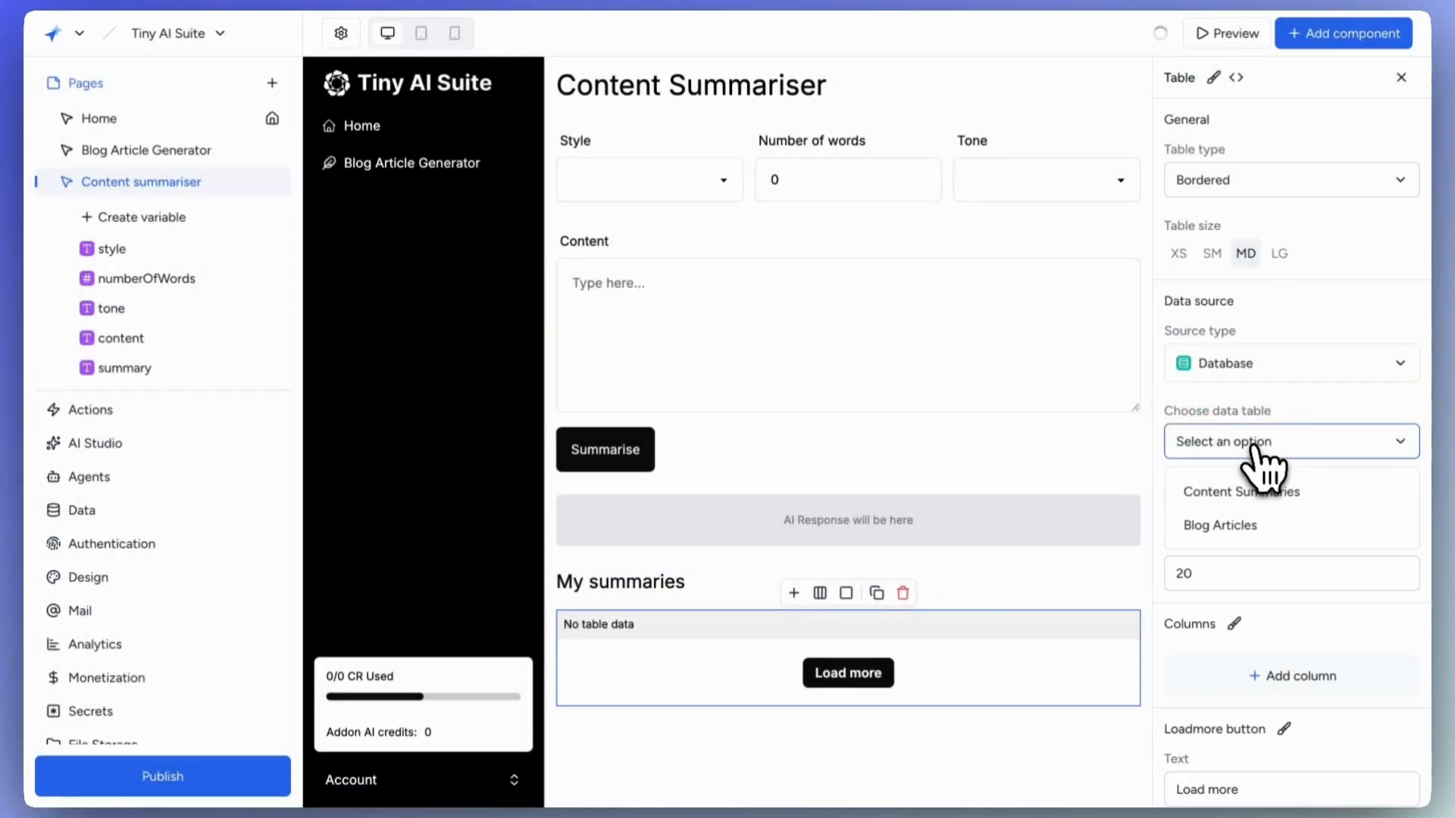
{"action": "left_click", "coordinate": [1270, 503]}
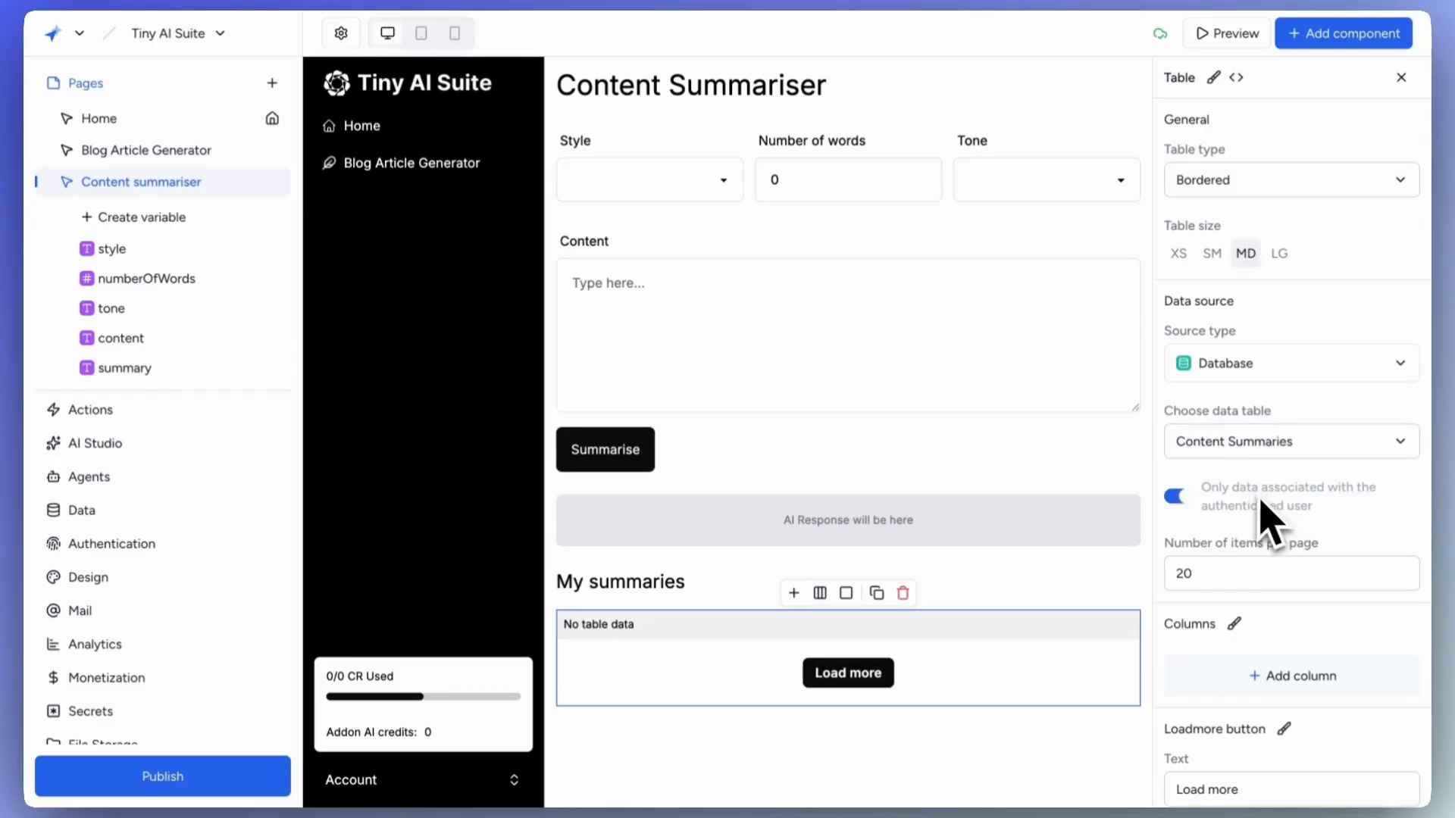
{"action": "scroll", "coordinate": [1270, 515], "scroll_direction": "down", "scroll_amount": 3}
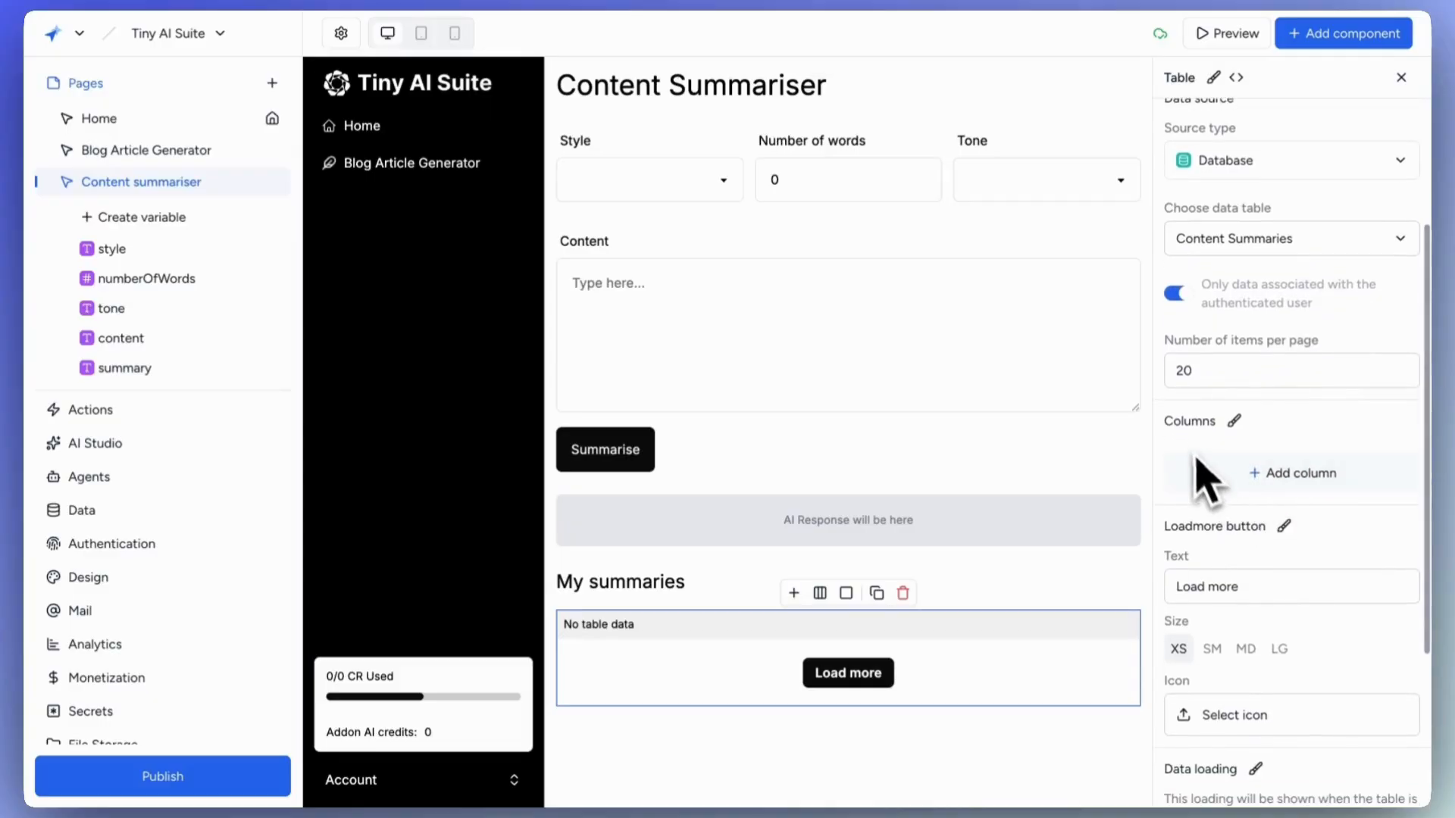
Add a Markdown Summary column to the table bound to {{Content Summaries.summary}}.
{"action": "left_click", "coordinate": [1270, 479]}
{"action": "scroll", "coordinate": [1286, 513], "scroll_direction": "down", "scroll_amount": 2}
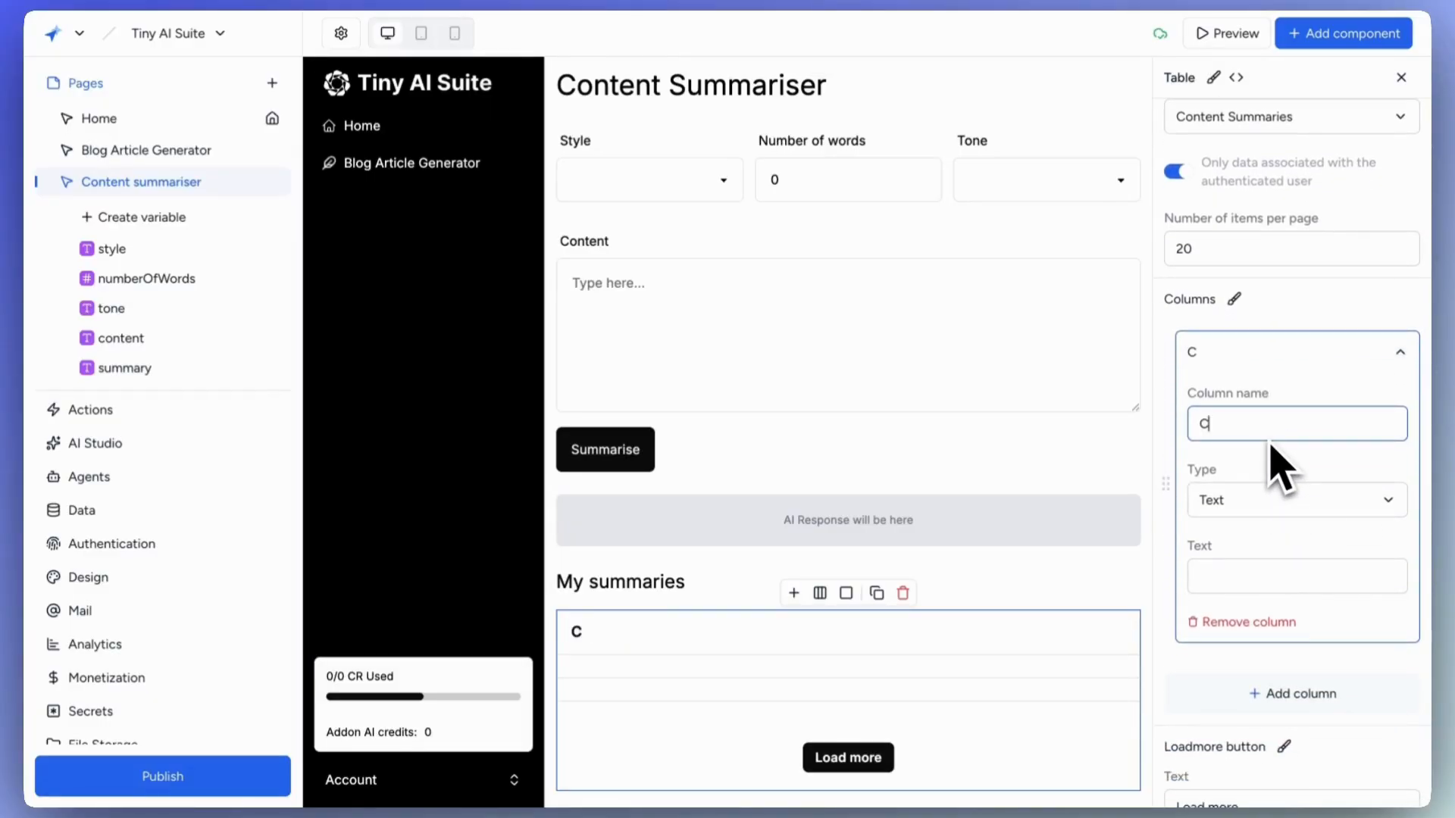
{"action": "left_click", "coordinate": [1276, 576]}
{"action": "type", "text": "{{"}
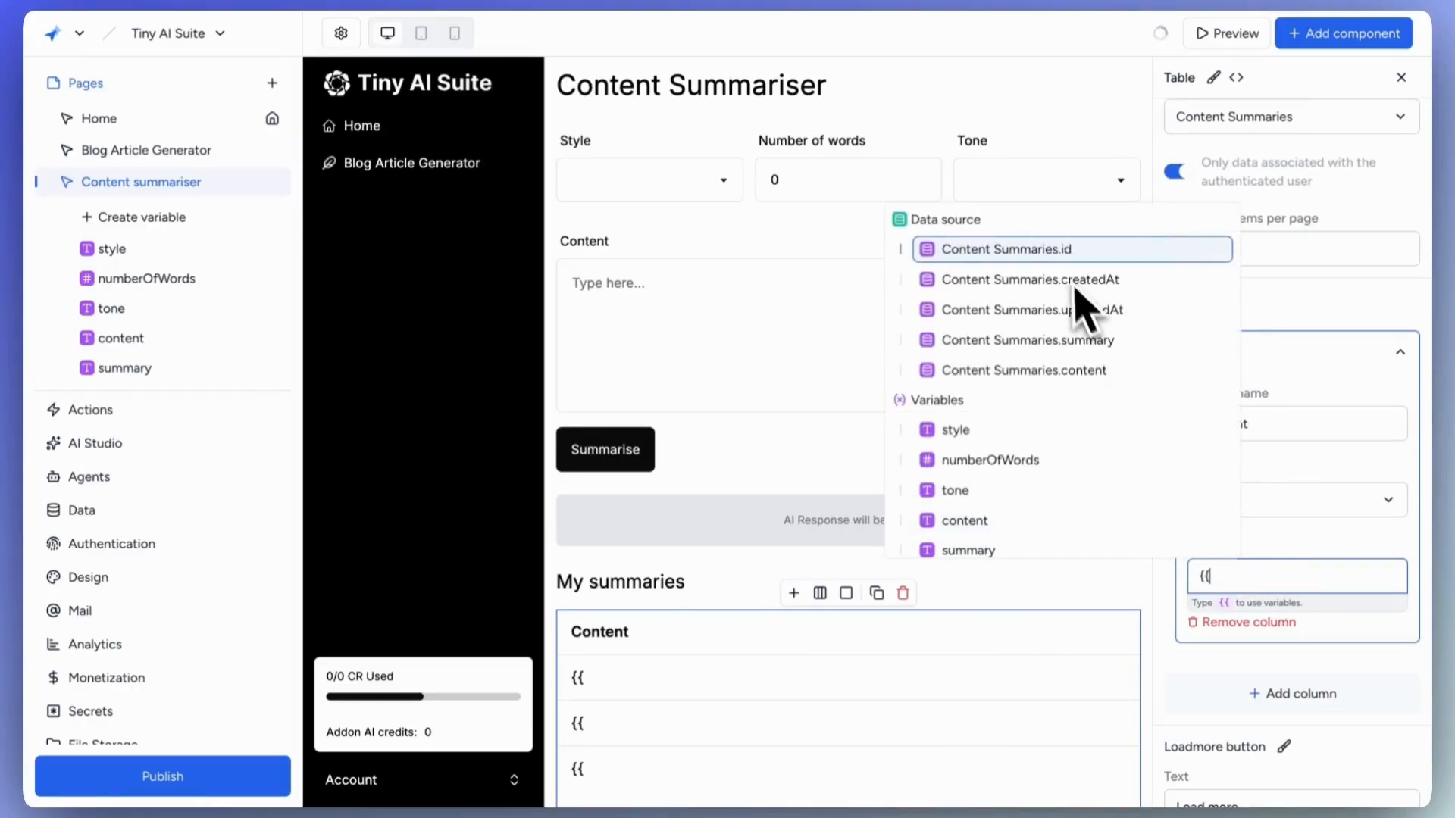
{"action": "left_click", "coordinate": [1046, 372]}
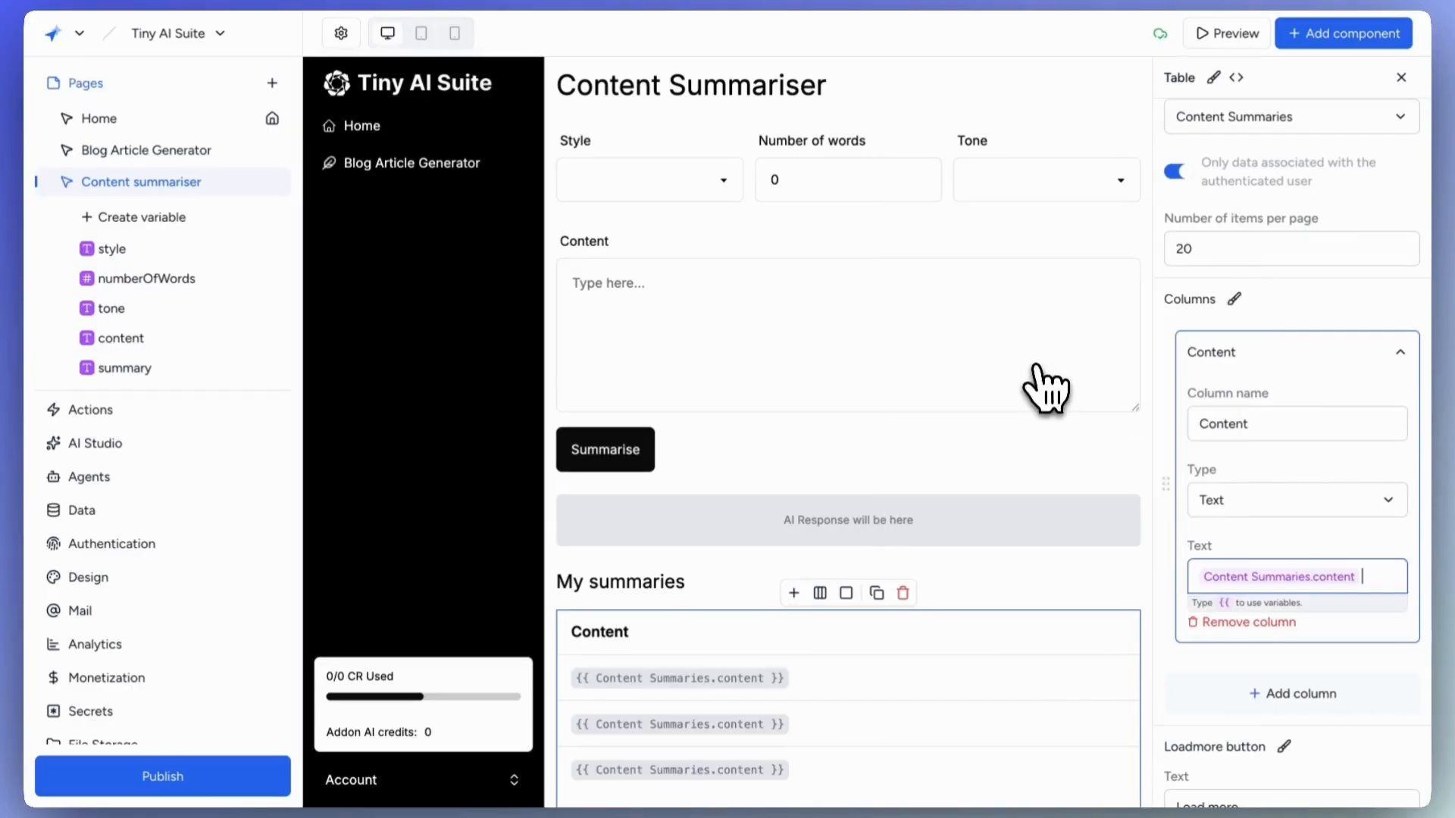
{"action": "left_click", "coordinate": [1294, 692]}
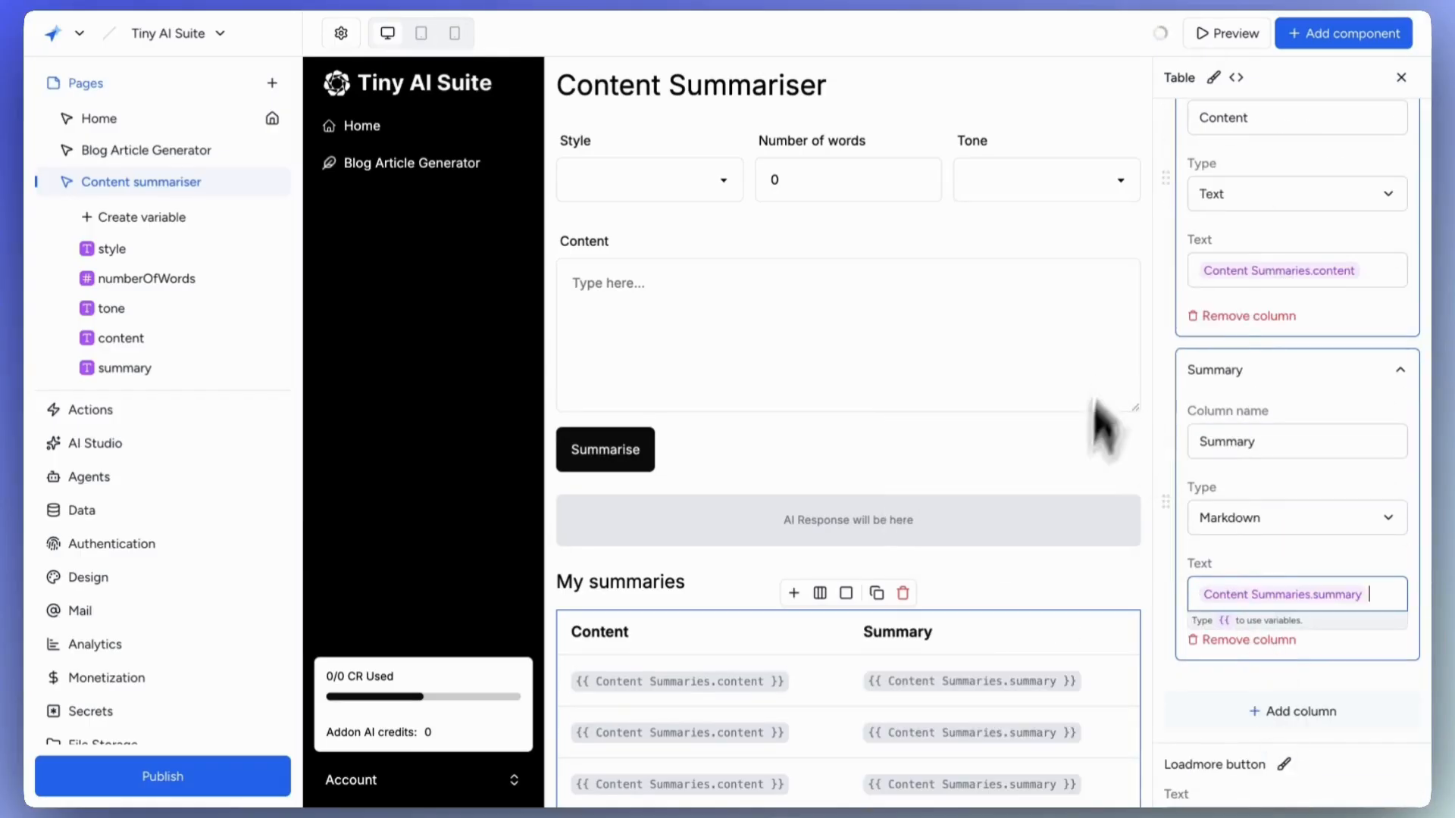
{"action": "scroll", "coordinate": [985, 530], "scroll_direction": "down", "scroll_amount": 1}
{"action": "scroll", "coordinate": [1229, 544], "scroll_direction": "down", "scroll_amount": 6}
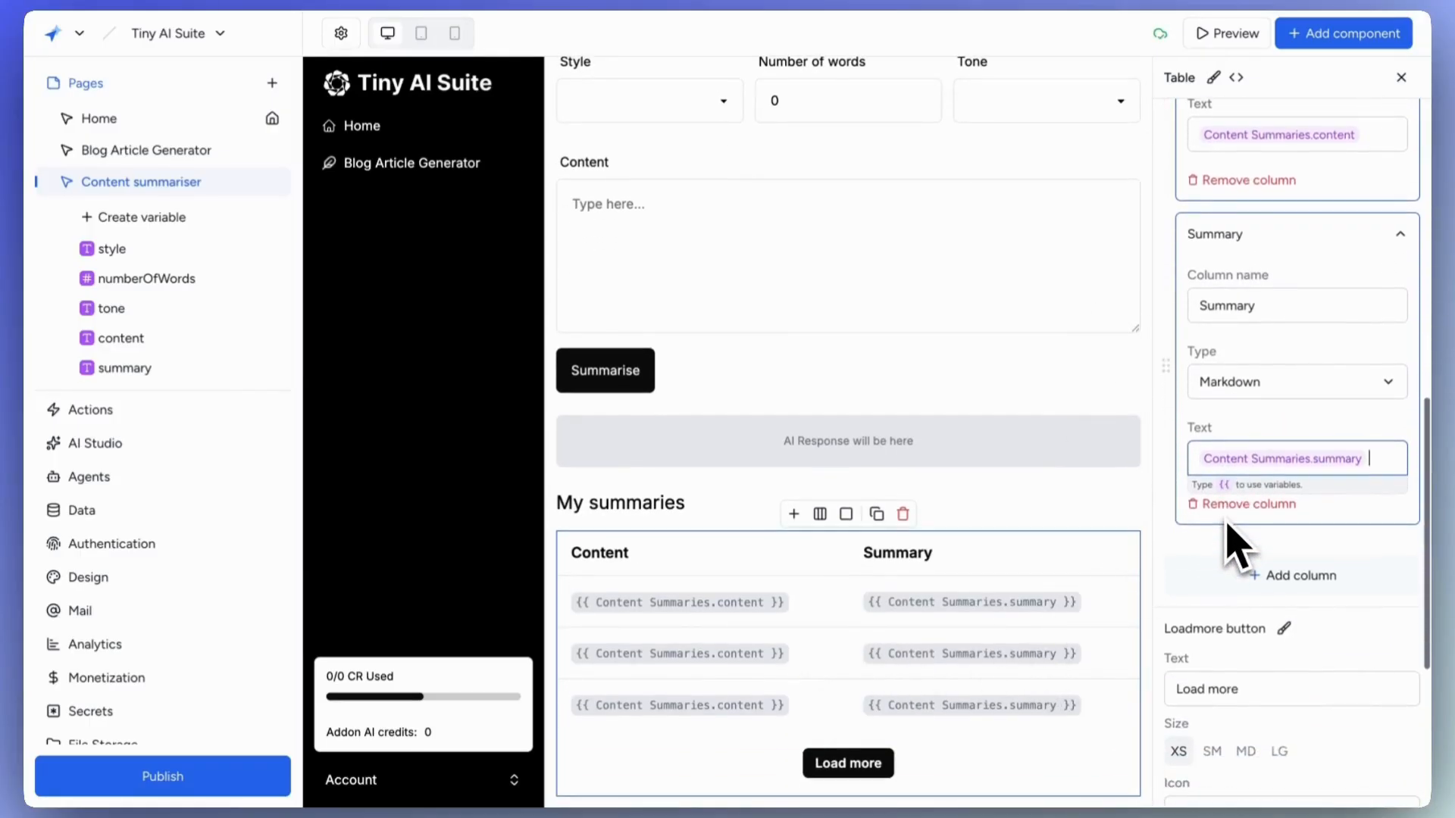
{"action": "scroll", "coordinate": [1233, 537], "scroll_direction": "down", "scroll_amount": 1}
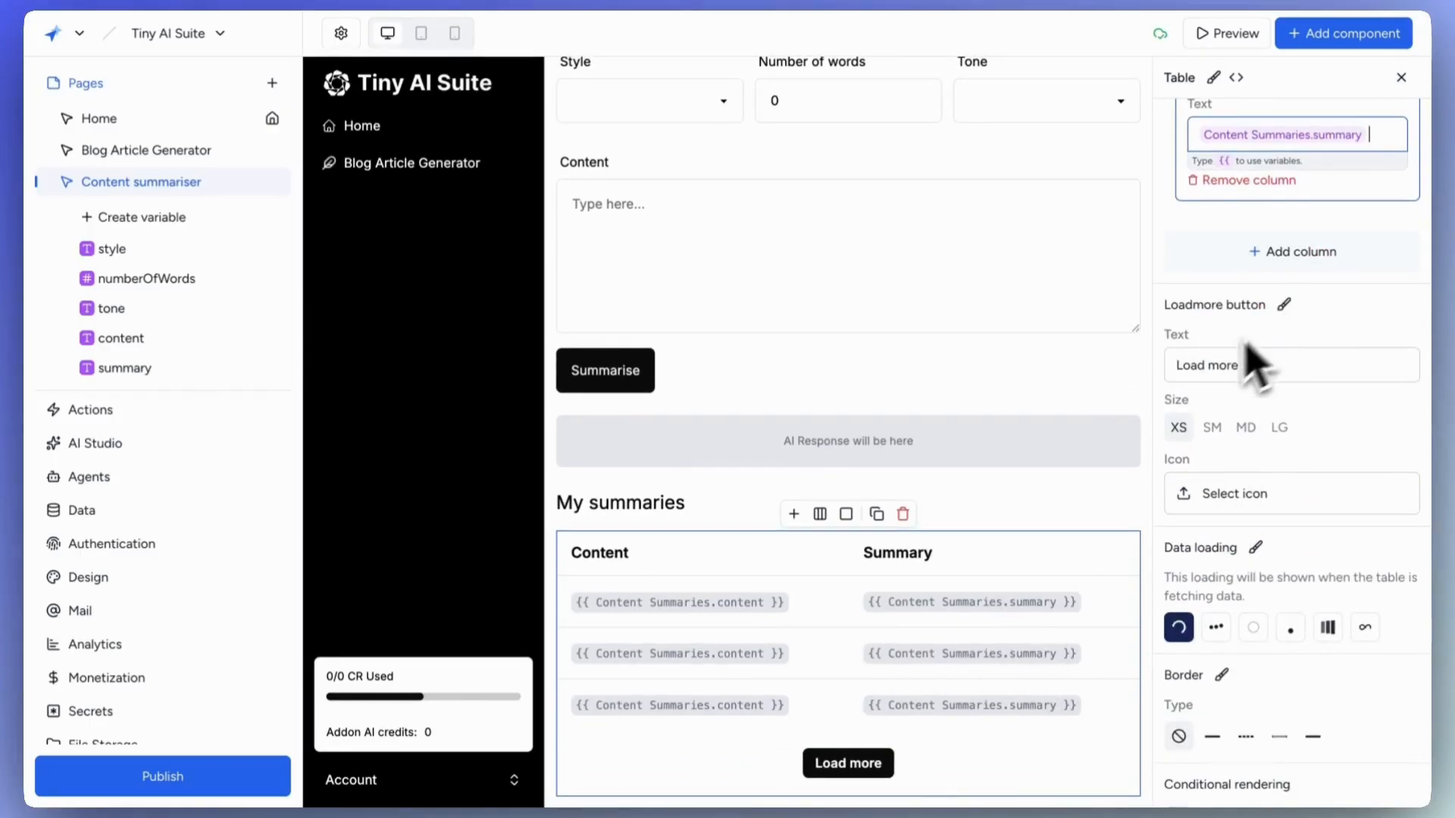
{"action": "scroll", "coordinate": [1201, 474], "scroll_direction": "down", "scroll_amount": 1}
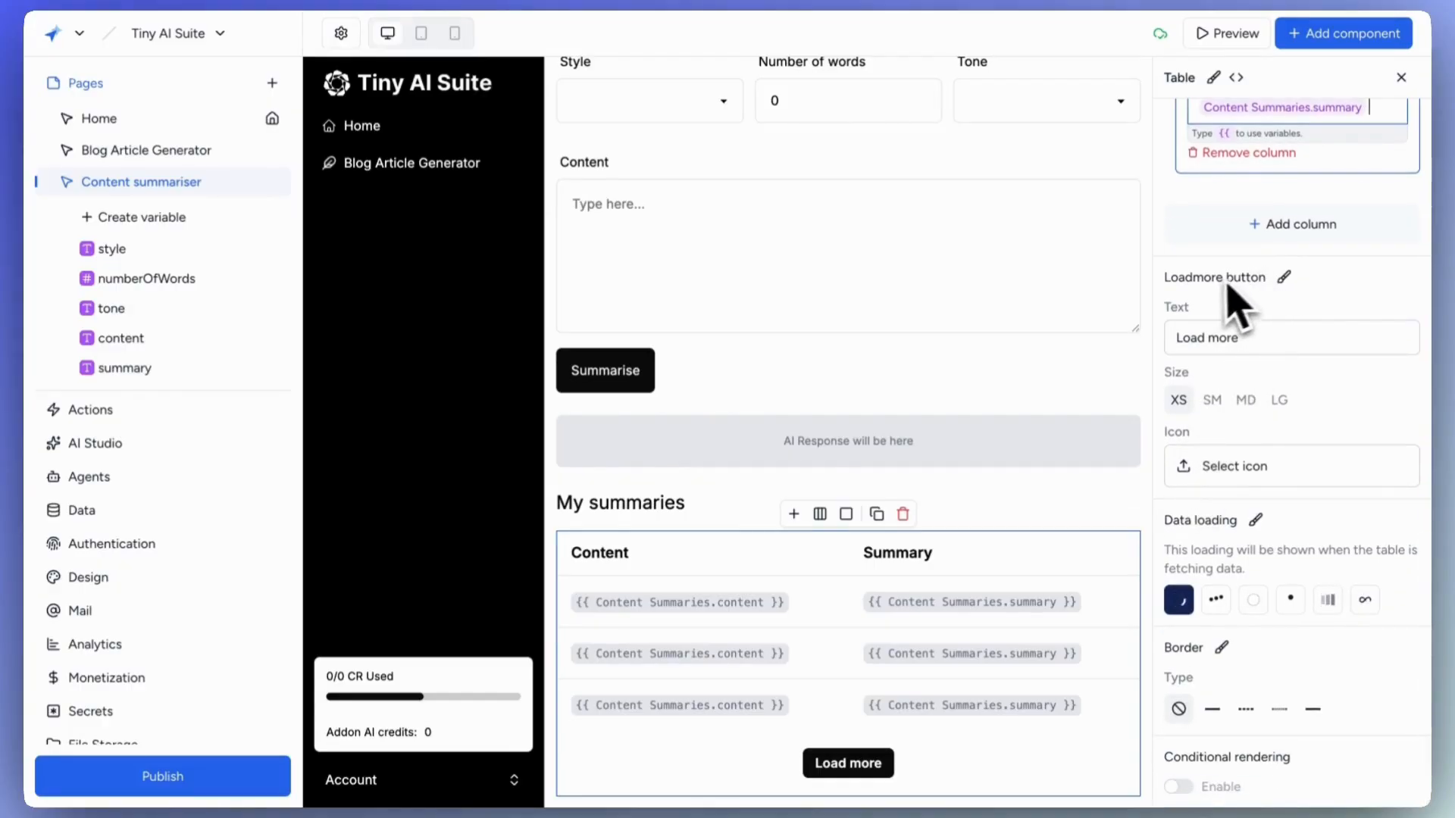
{"action": "left_click", "coordinate": [1283, 280]}
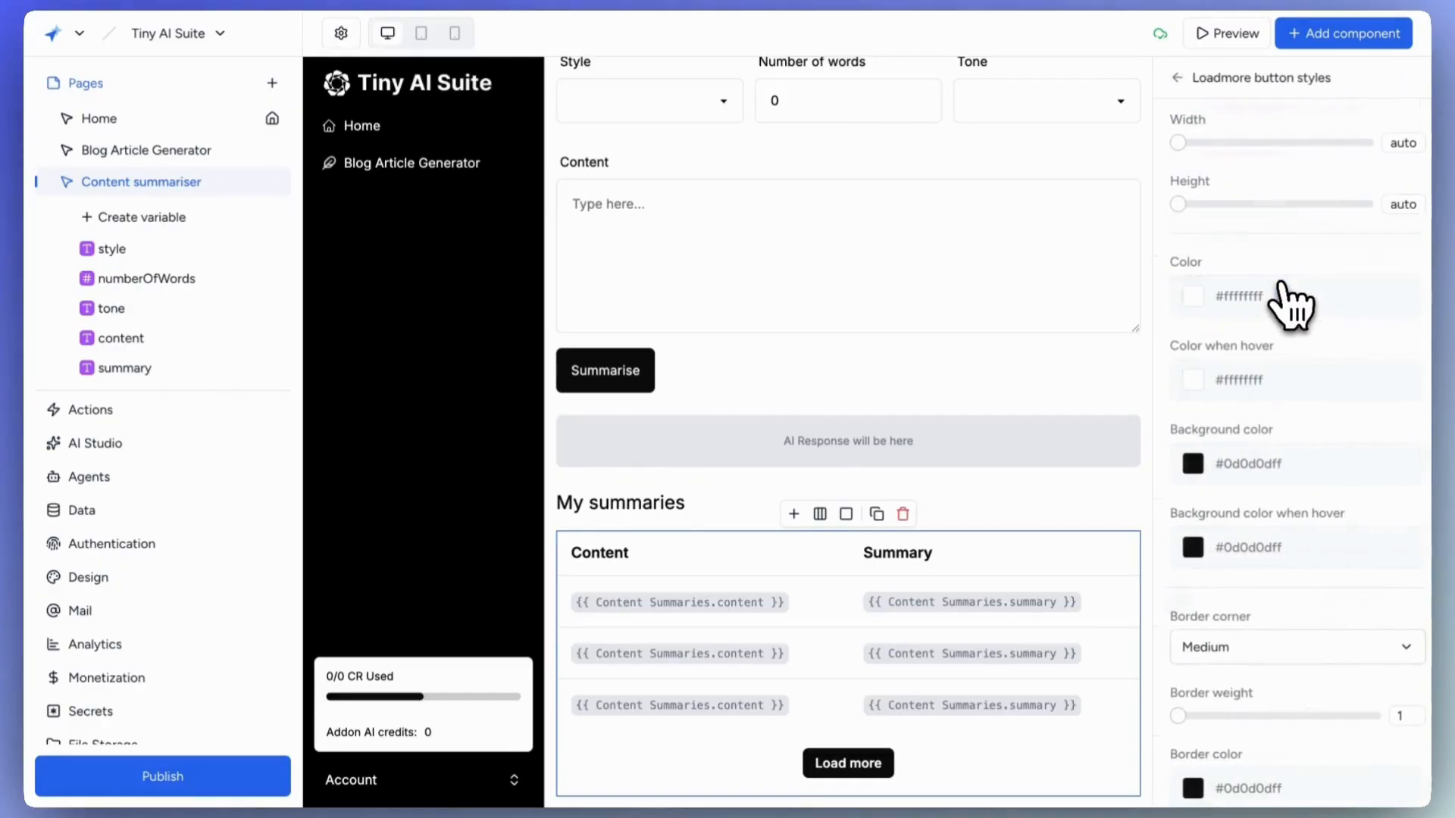
{"action": "scroll", "coordinate": [1217, 334], "scroll_direction": "down", "scroll_amount": 3}
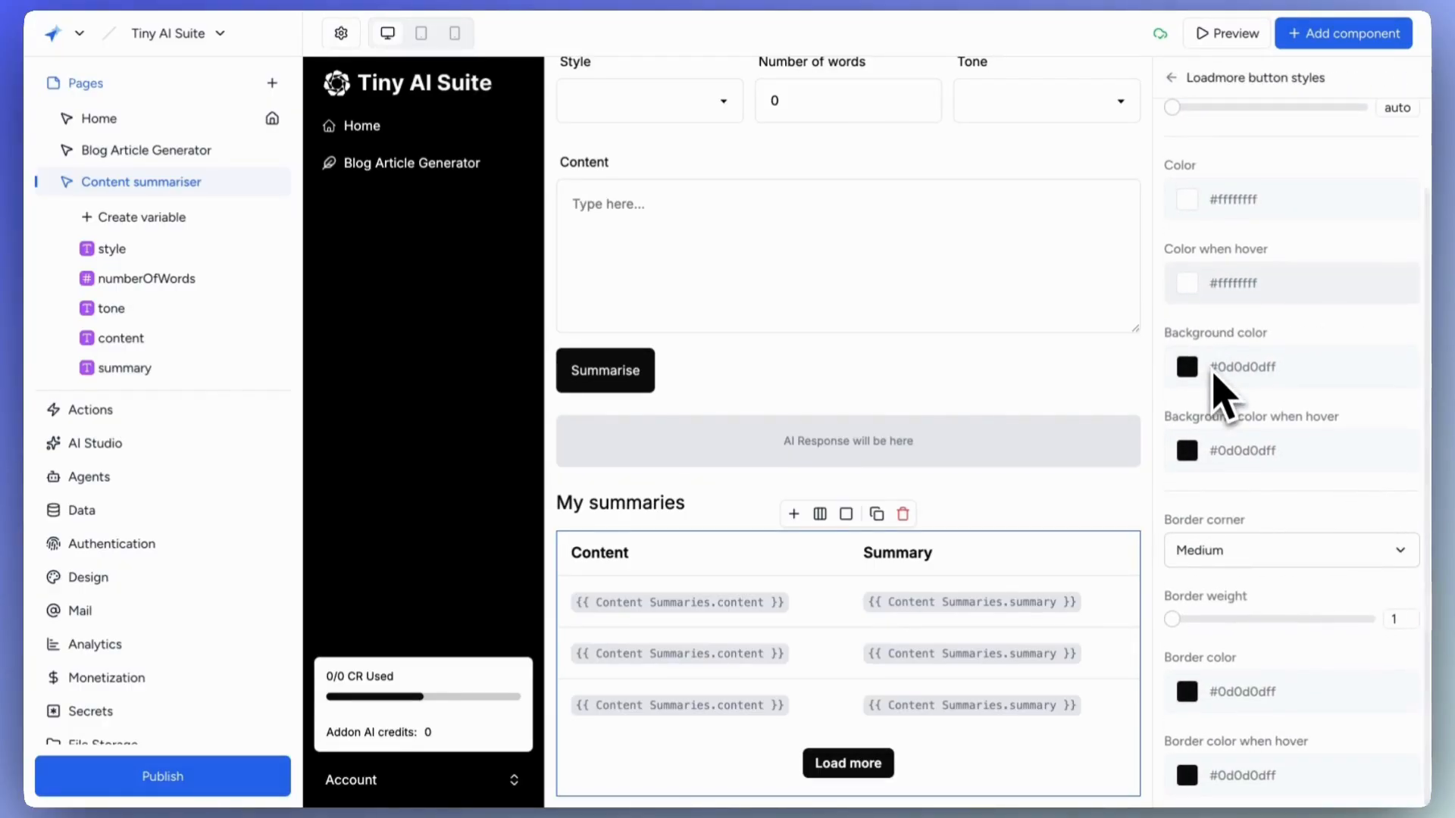
{"action": "left_click", "coordinate": [1171, 77]}
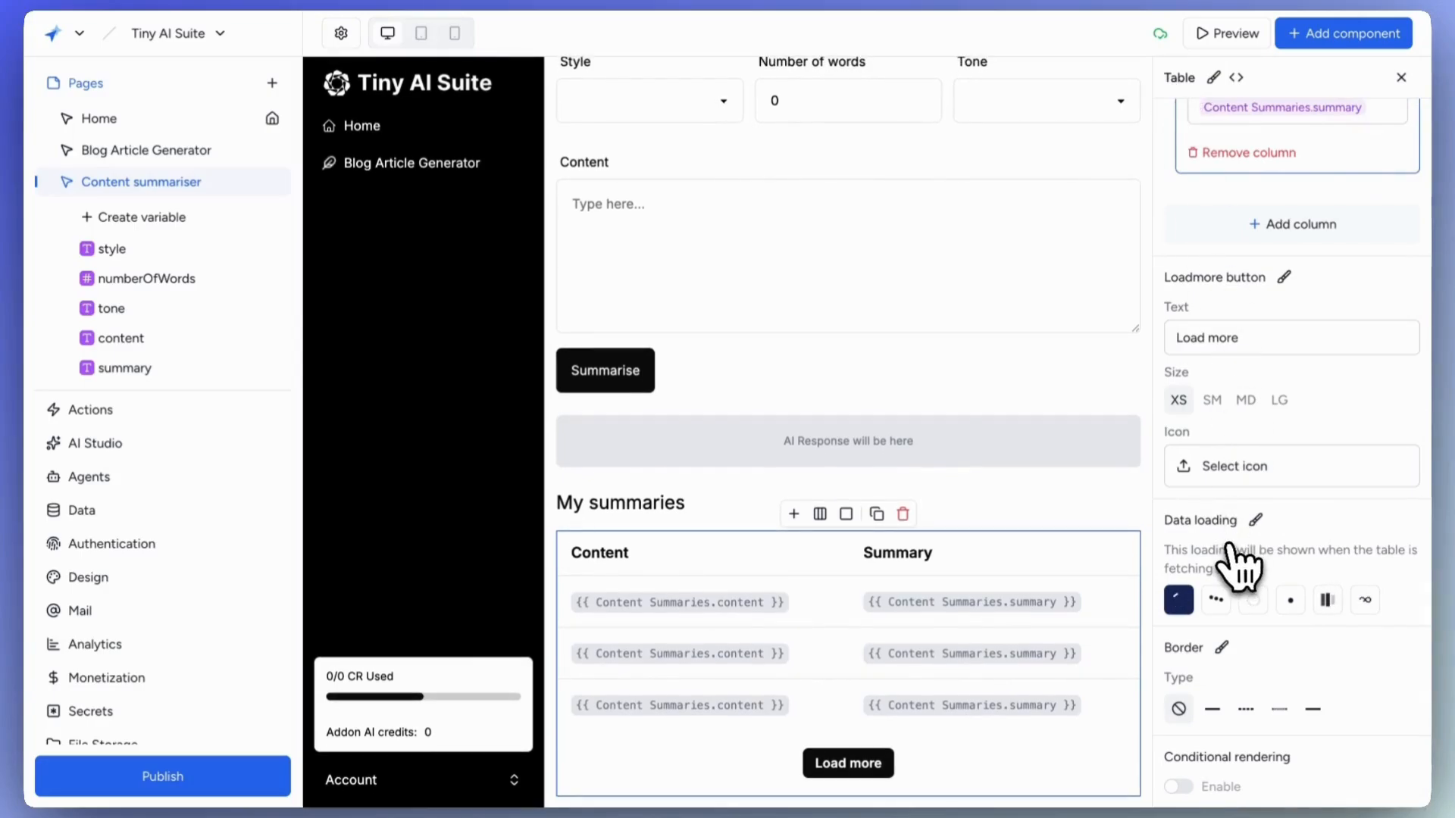
{"action": "scroll", "coordinate": [967, 529], "scroll_direction": "up", "scroll_amount": 2}
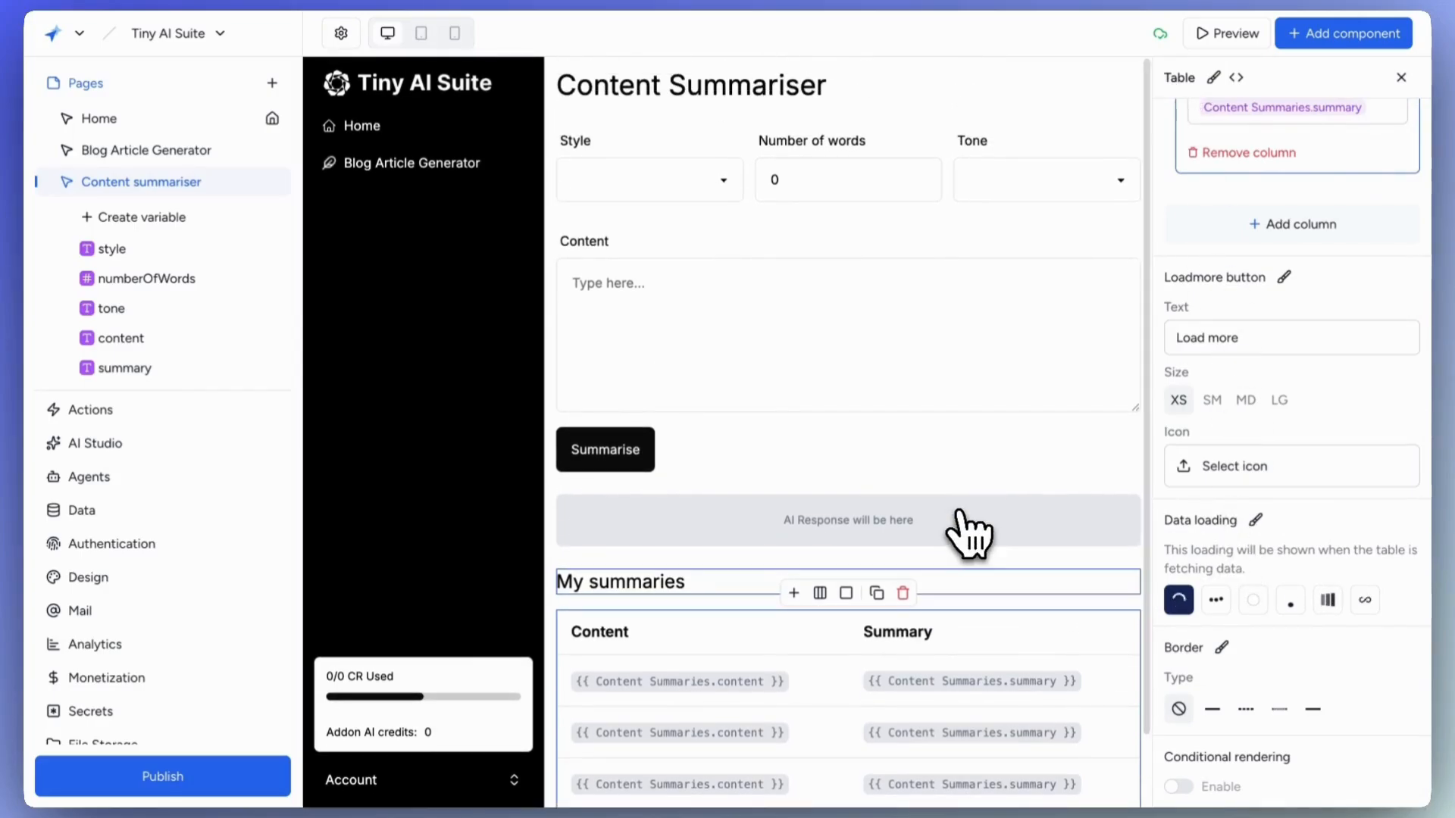
Add a chat-interface page named 'Idea Brainstorm Buddy' with URL idea-brainstorm-buddy and save it.
{"action": "left_click", "coordinate": [274, 88]}
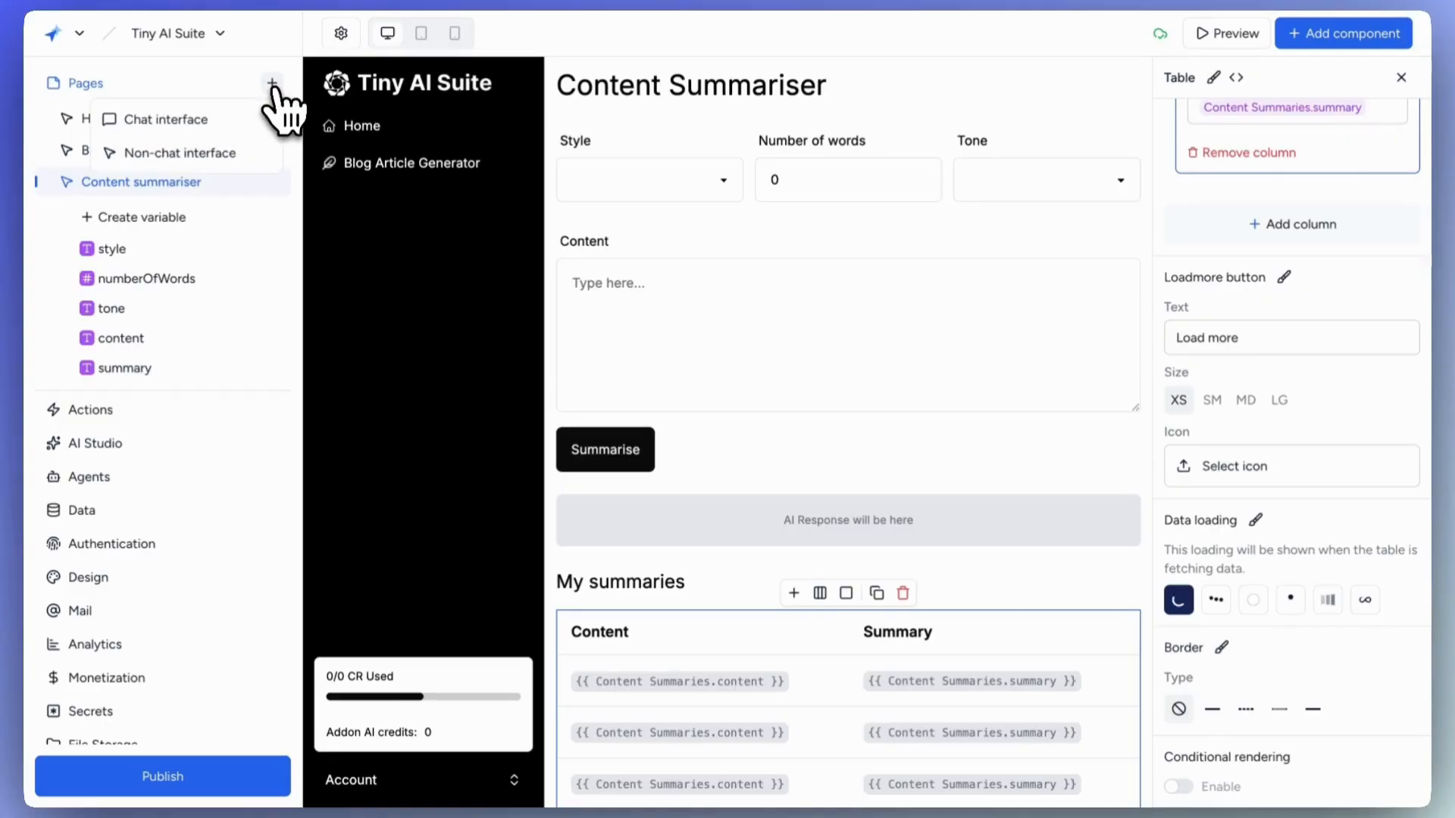
{"action": "left_click", "coordinate": [122, 136]}
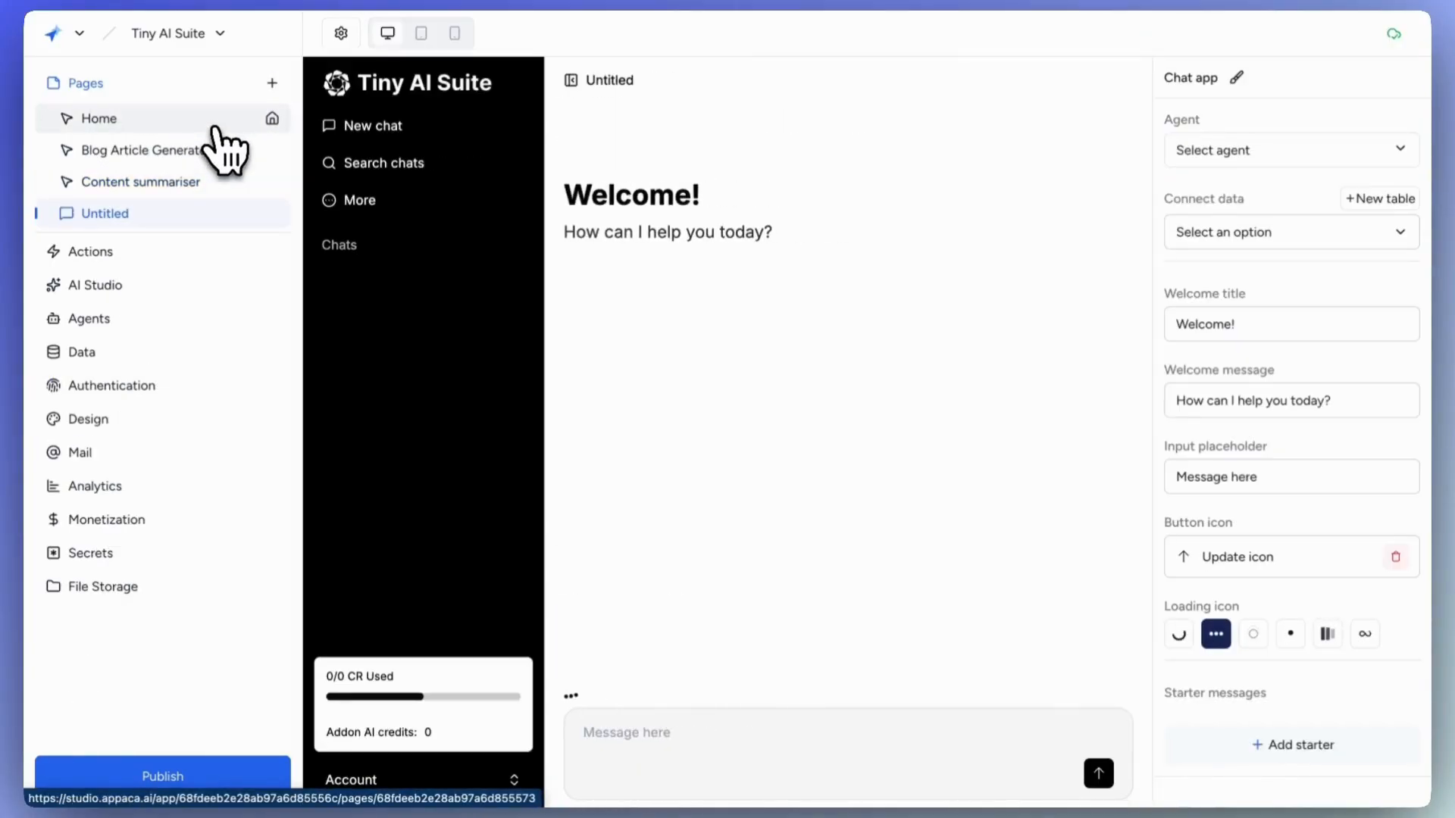
{"action": "left_click", "coordinate": [342, 34]}
{"action": "left_click", "coordinate": [417, 138]}
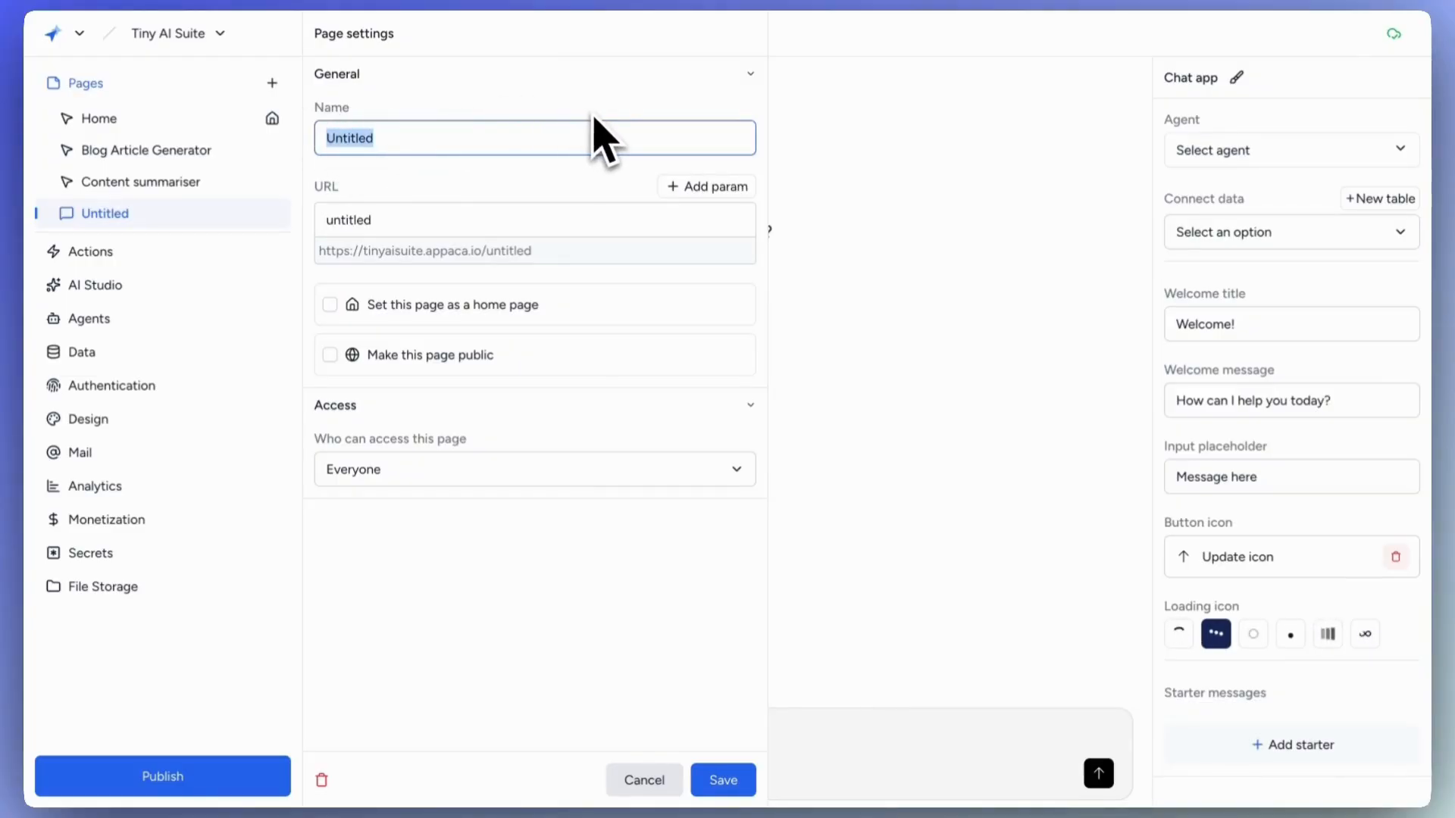
{"action": "type", "text": "Idea Brainstorm Buddy"}
{"action": "key", "text": "Tab"}
{"action": "type", "text": "idea-brainstorm-buddy"}
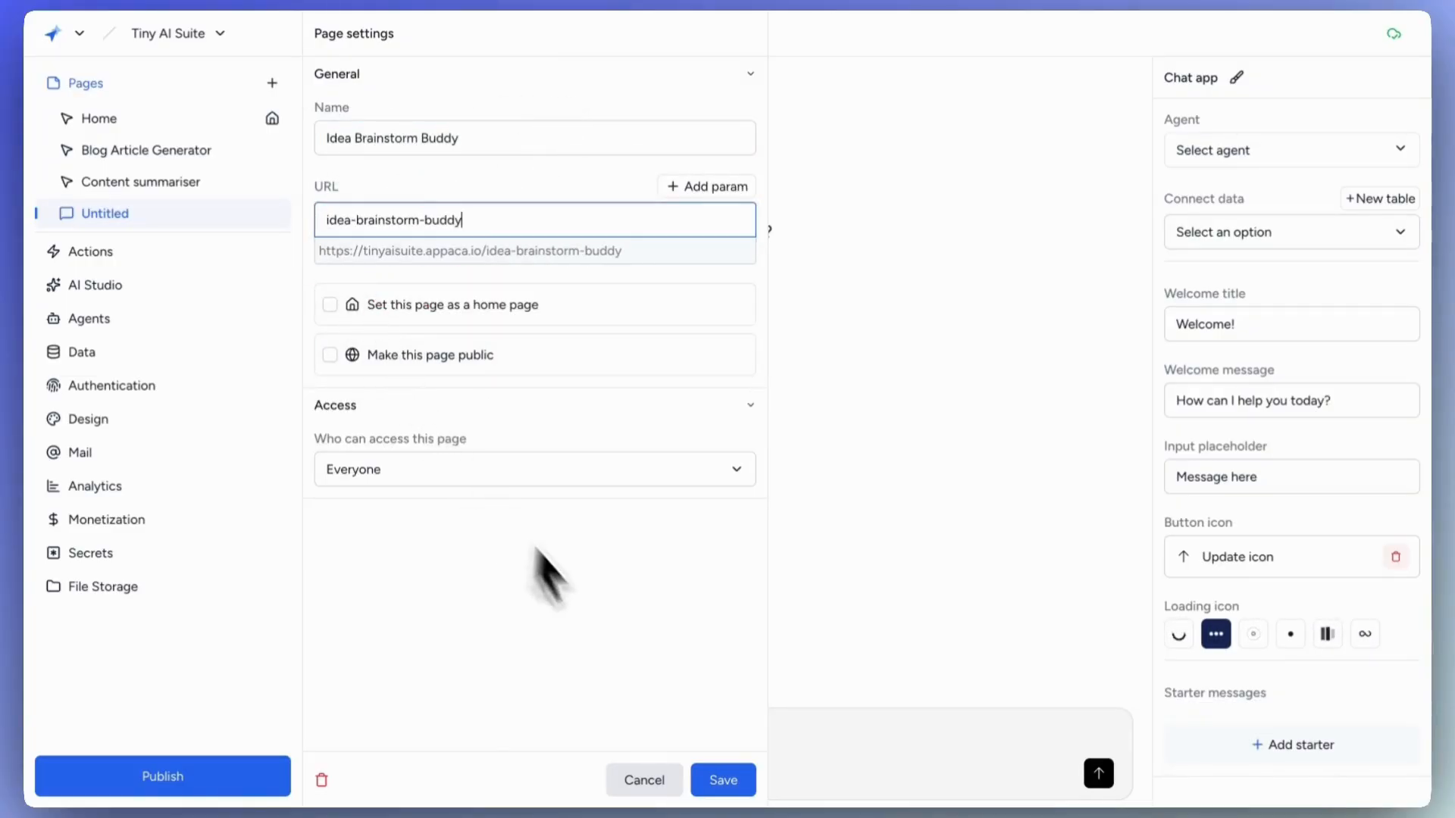
{"action": "left_click", "coordinate": [720, 781]}
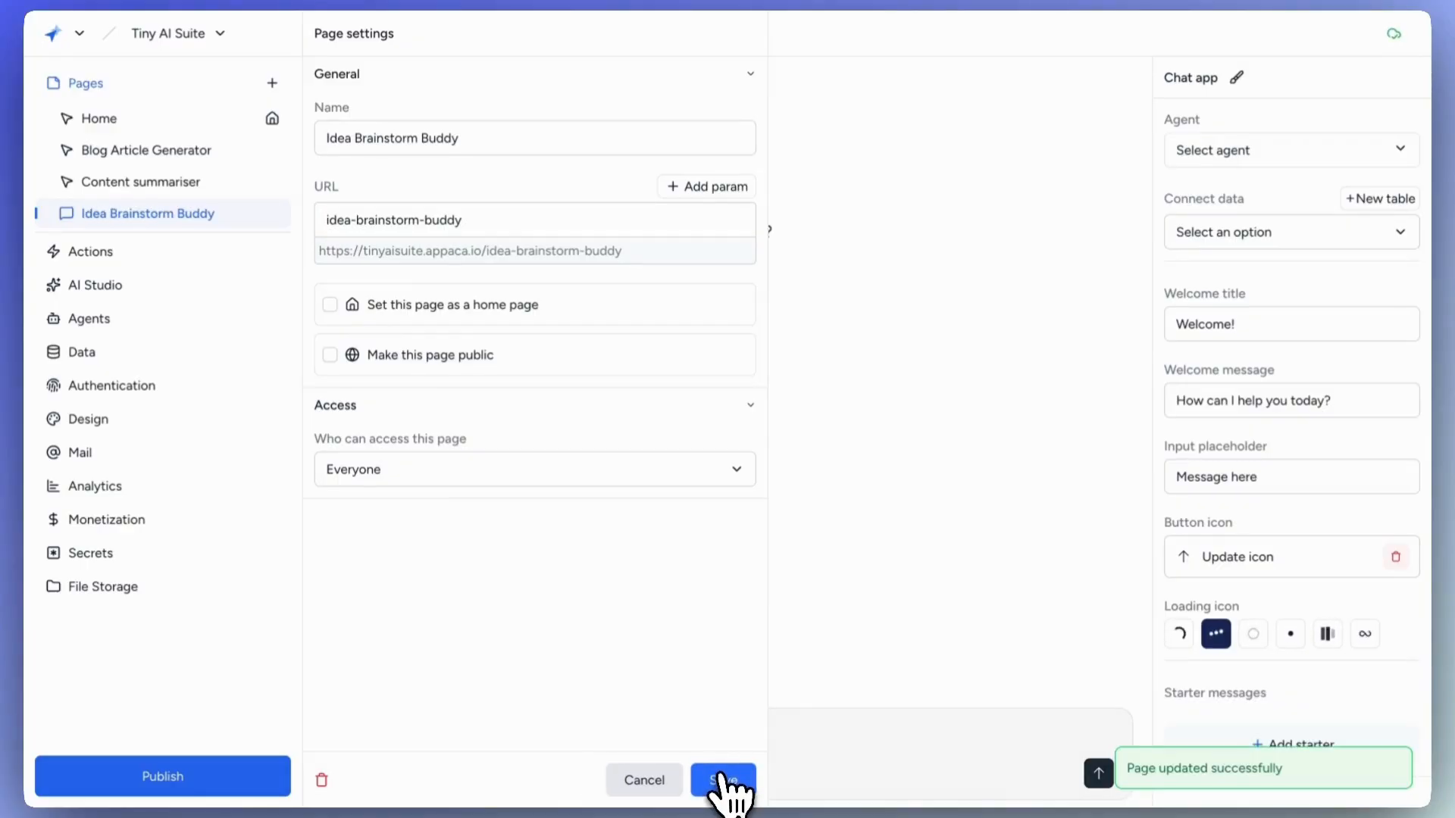
{"action": "left_click", "coordinate": [923, 355]}
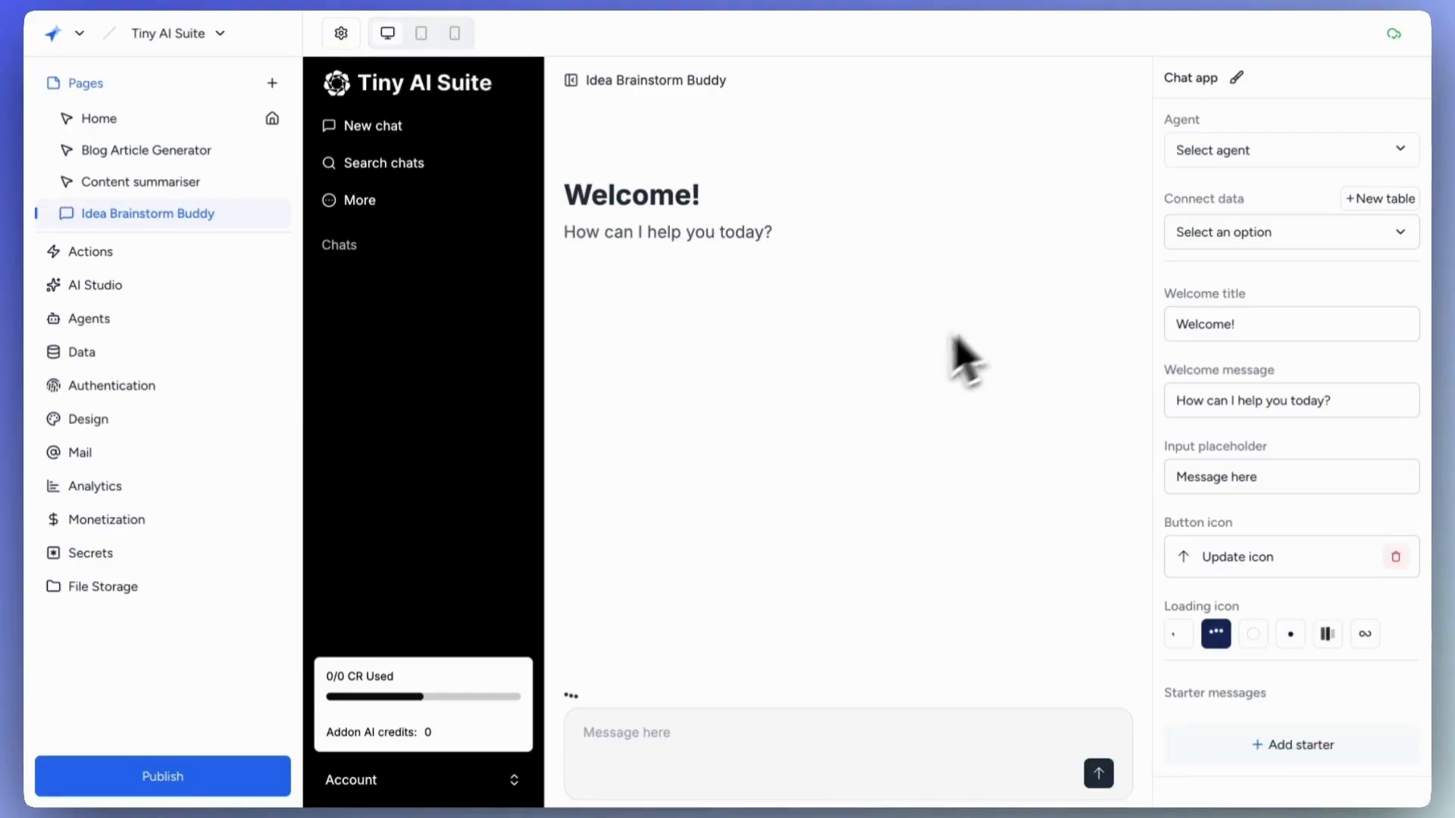
Assign the Brainstorm Buddy agent and connect a new 'Idea Brainstorm Buddy Chats' table.
{"action": "left_click", "coordinate": [1286, 153]}
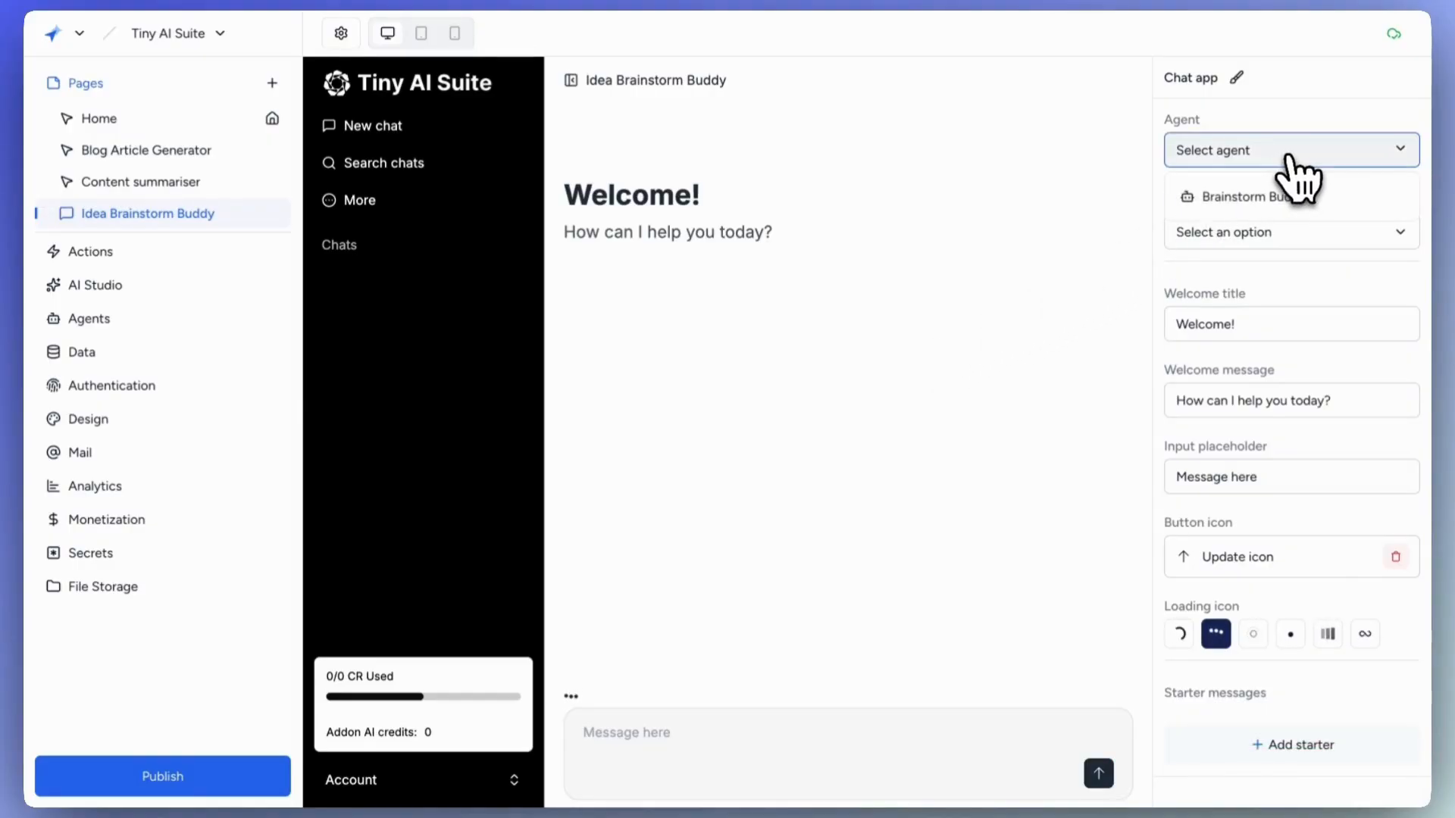
{"action": "left_click", "coordinate": [1294, 196]}
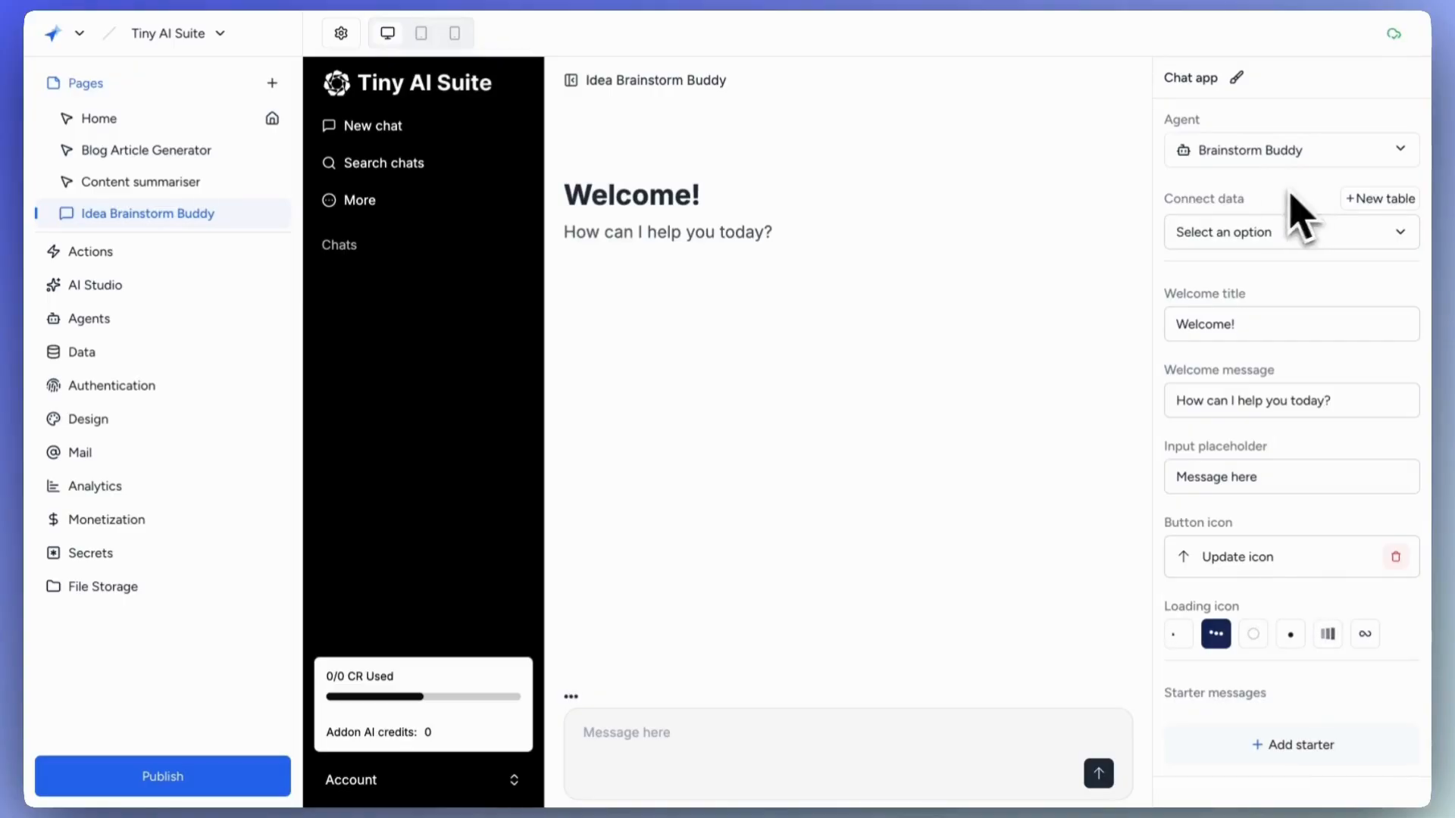
{"action": "left_click", "coordinate": [1382, 203]}
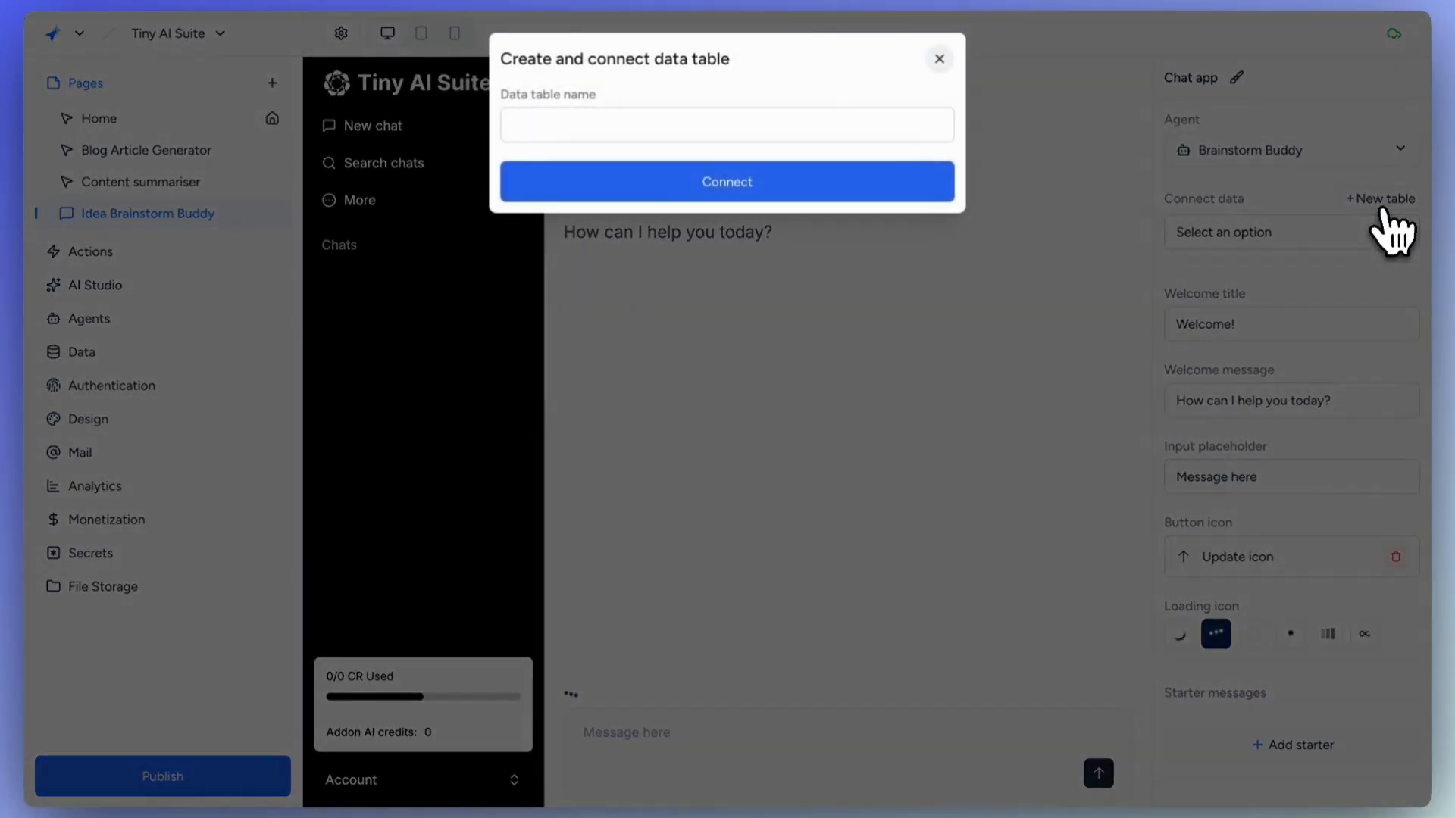
{"action": "left_click", "coordinate": [703, 125]}
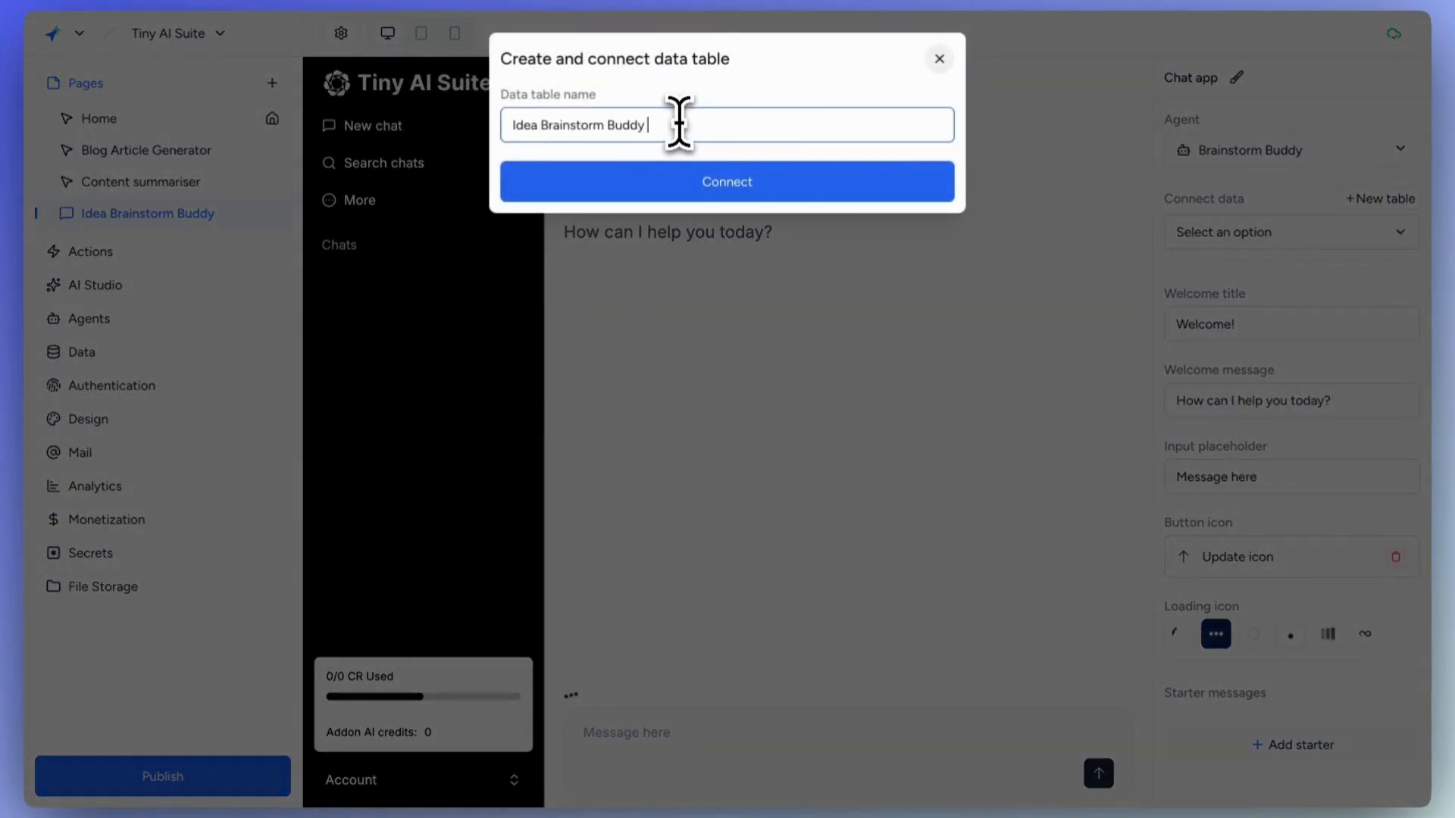
{"action": "type", "text": "Chats"}
{"action": "left_click", "coordinate": [749, 188]}
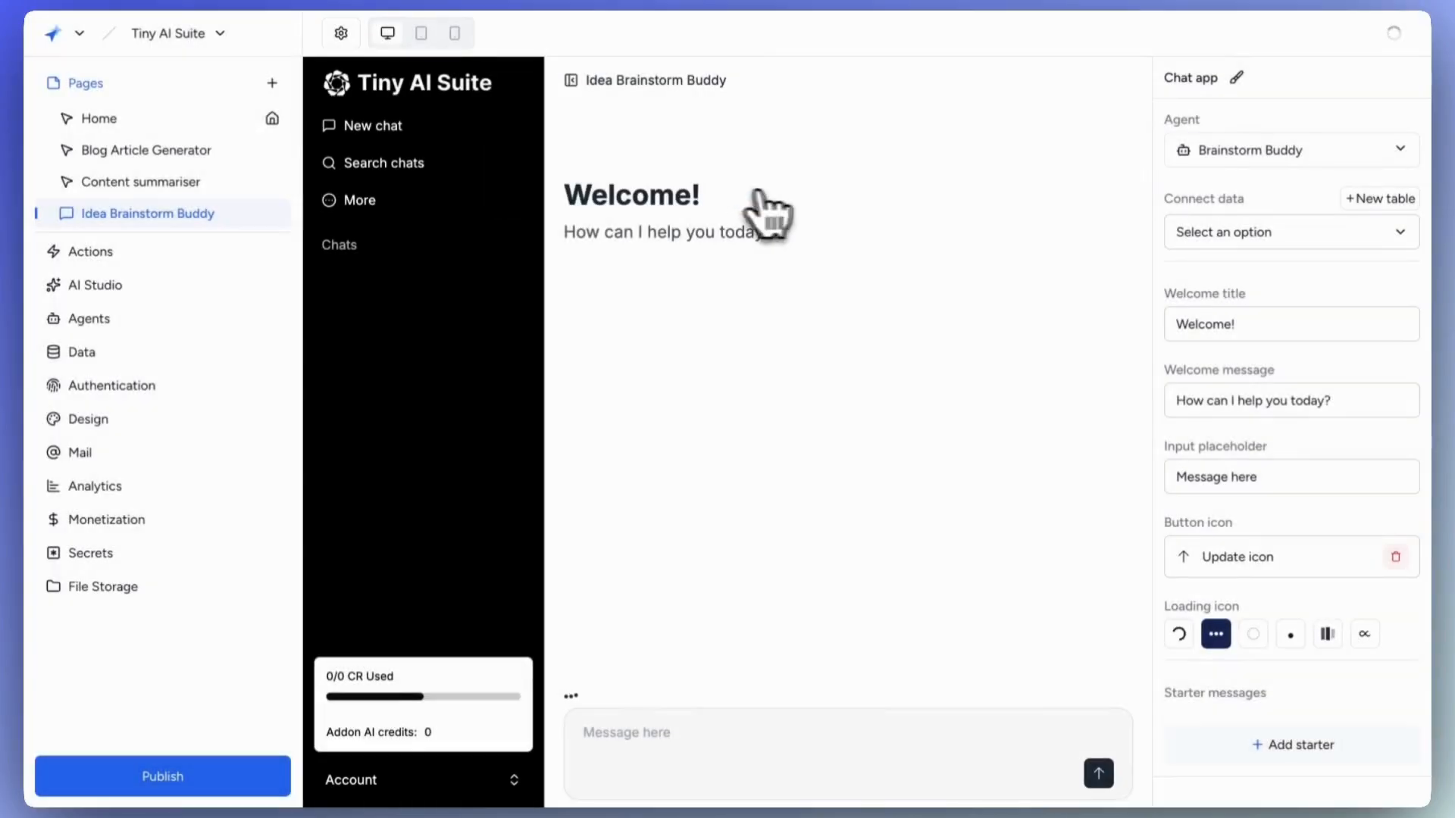
{"action": "left_click", "coordinate": [1292, 232]}
{"action": "left_click", "coordinate": [1257, 282]}
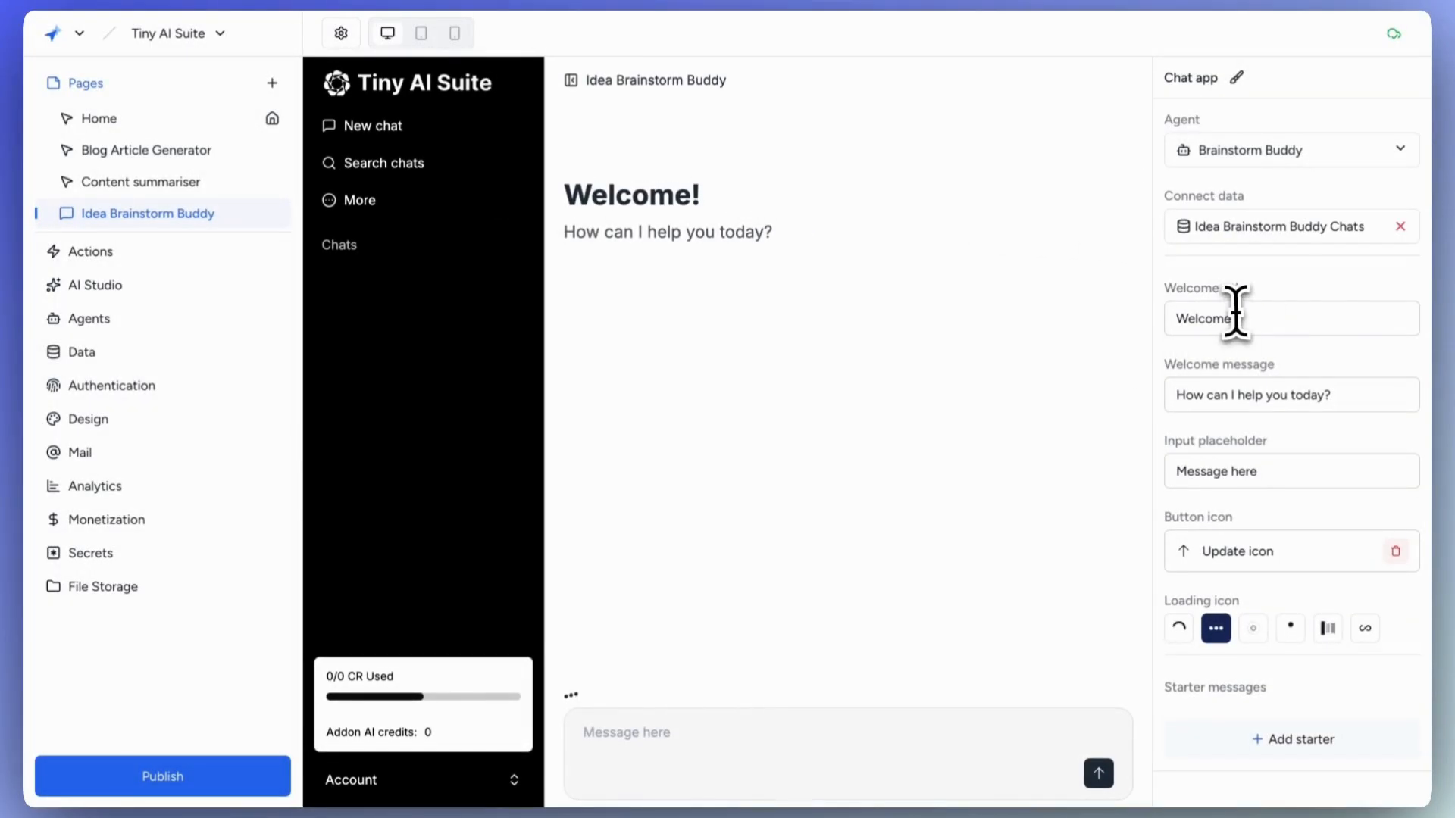
Set the welcome title to 'Hey there 👋!' and the message to 'Let's brainstorm some ideas!'.
{"action": "left_click_drag", "start_coordinate": [1248, 322], "coordinate": [1174, 322]}
{"action": "type", "text": "Hey there"}
{"action": "key", "text": "ctrl+super+space"}
{"action": "left_click", "coordinate": [1190, 382]}
{"action": "type", "text": "!"}
{"action": "left_click_drag", "start_coordinate": [1337, 396], "coordinate": [1167, 398]}
{"action": "type", "text": "Let's brainstorm some ideas!"}
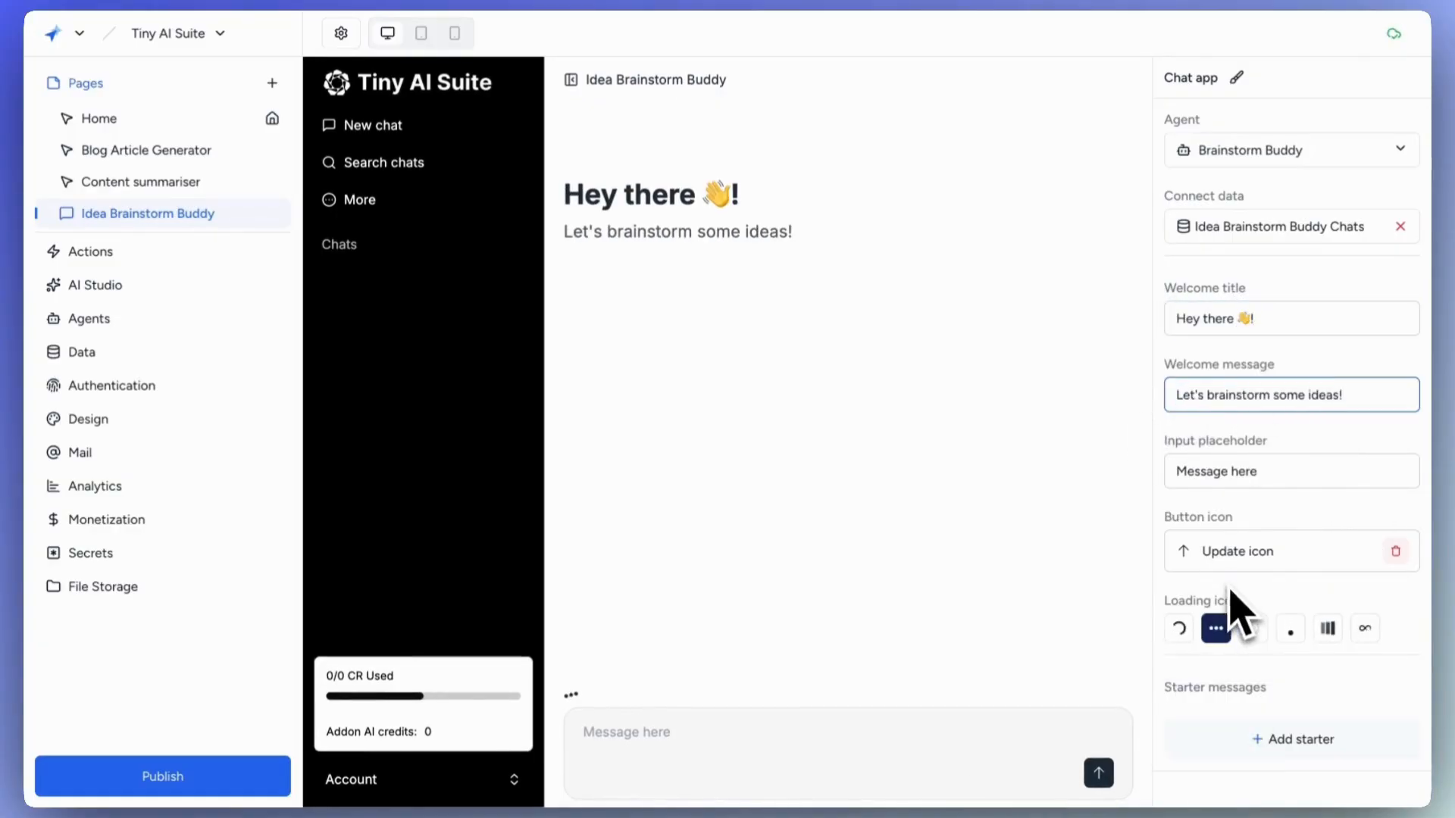
Add a starter message, replacing its placeholder with 'Let's get star'.
{"action": "left_click", "coordinate": [1270, 737]}
{"action": "left_click_drag", "start_coordinate": [1270, 723], "coordinate": [1176, 724]}
{"action": "type", "text": "Let's get star"}
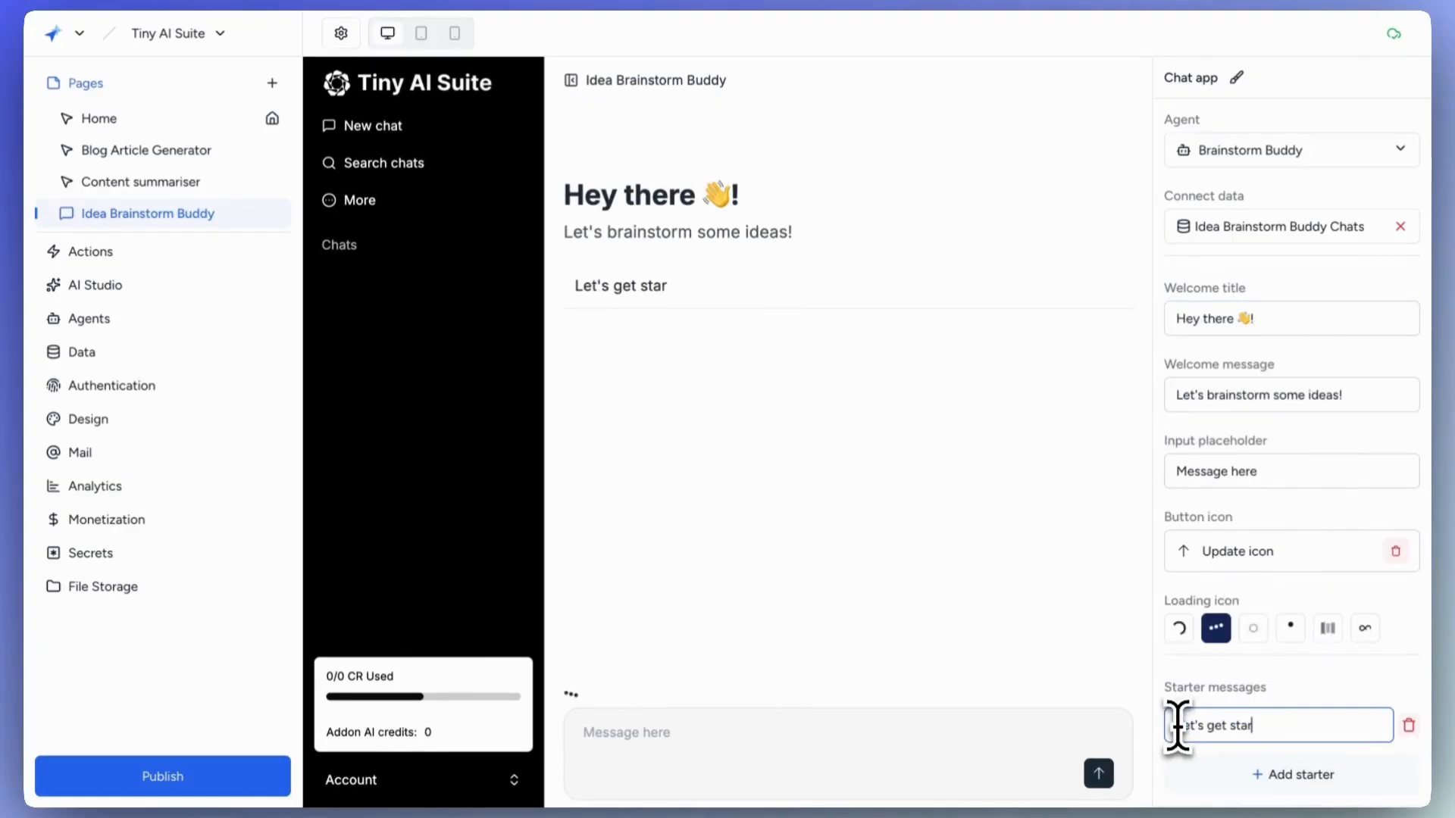